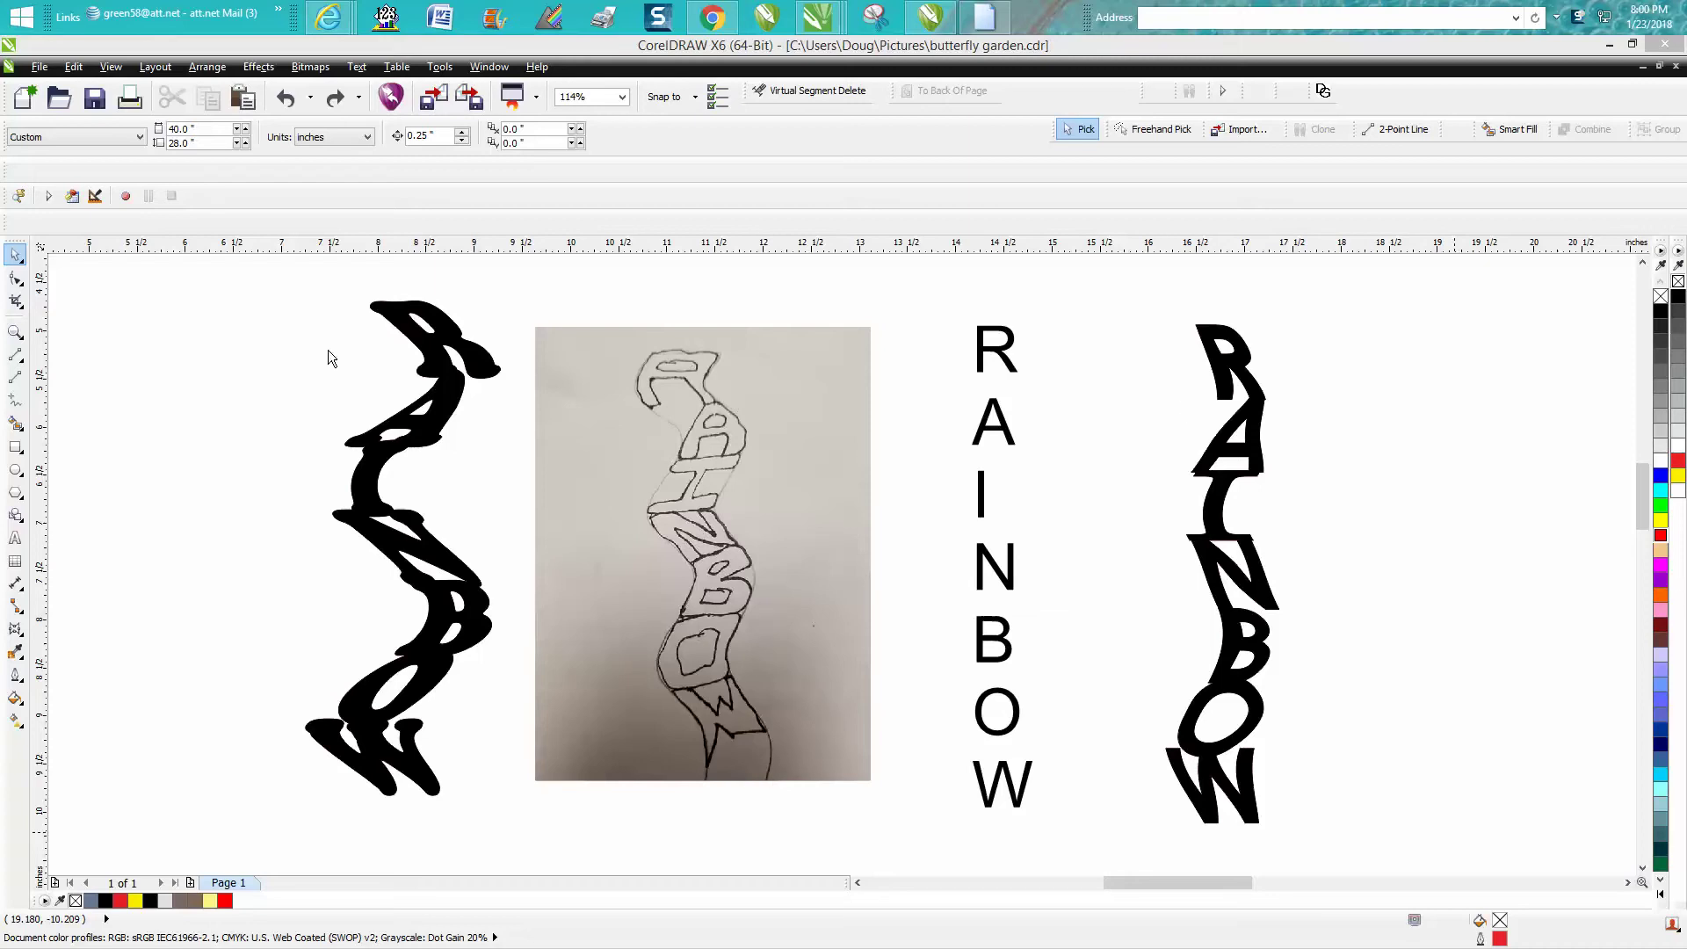
- Switch to the Zoom tool, then pick the Text tool for new lettering
left_click(15, 331)
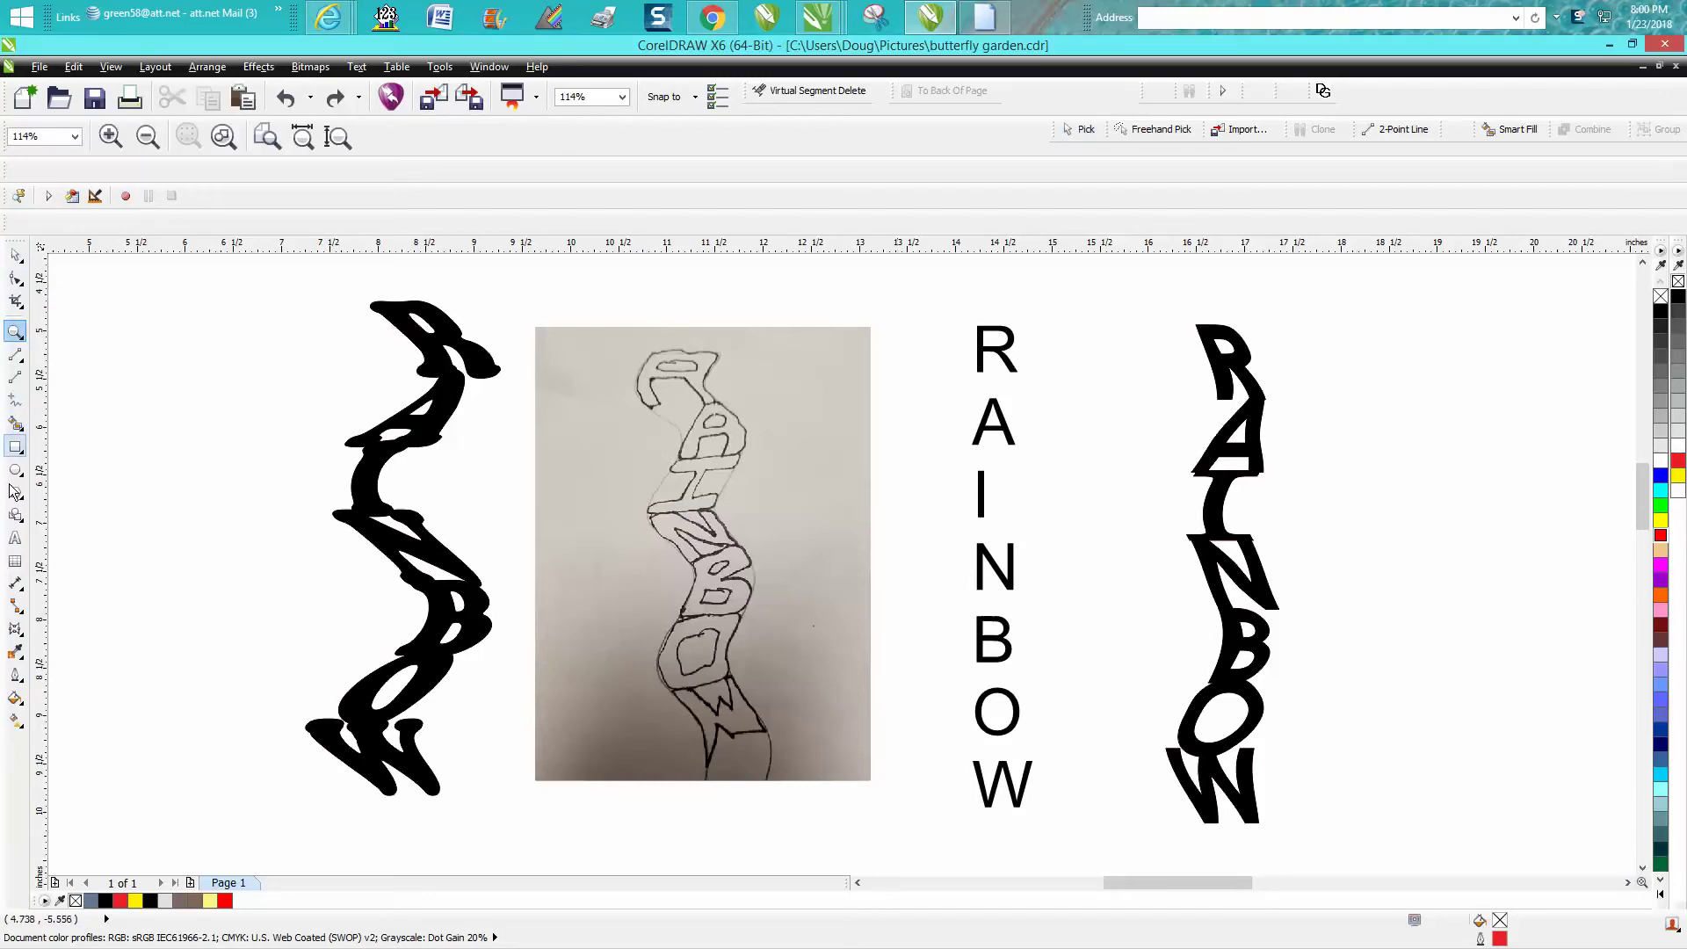
left_click(15, 537)
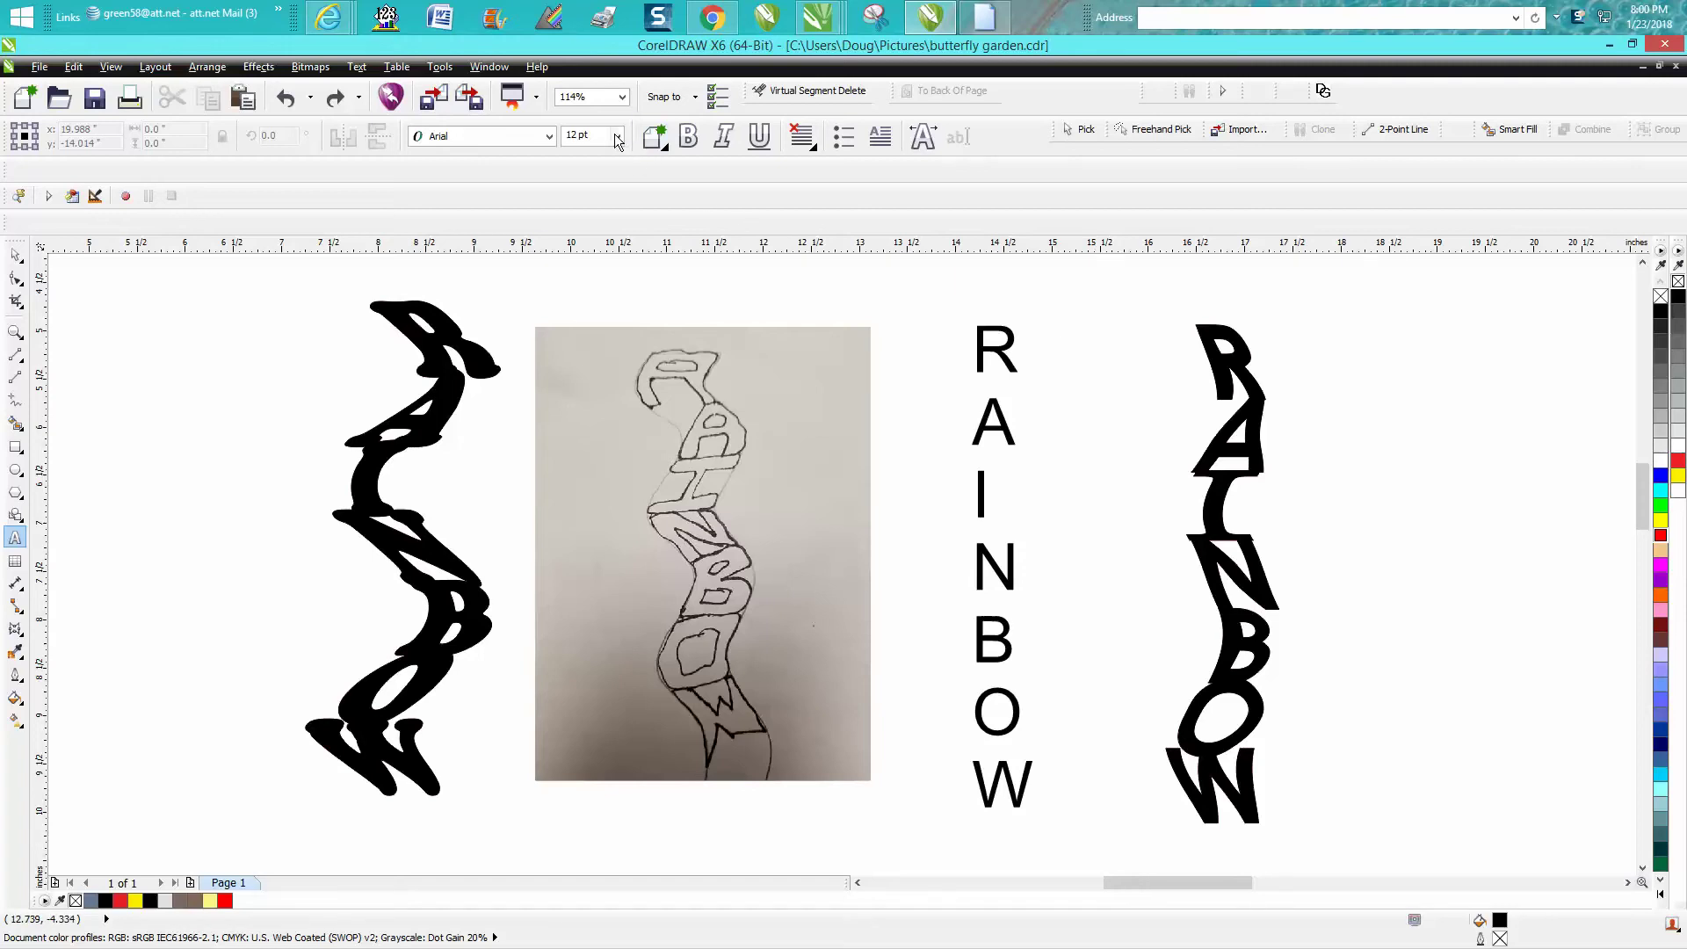
left_click(617, 136)
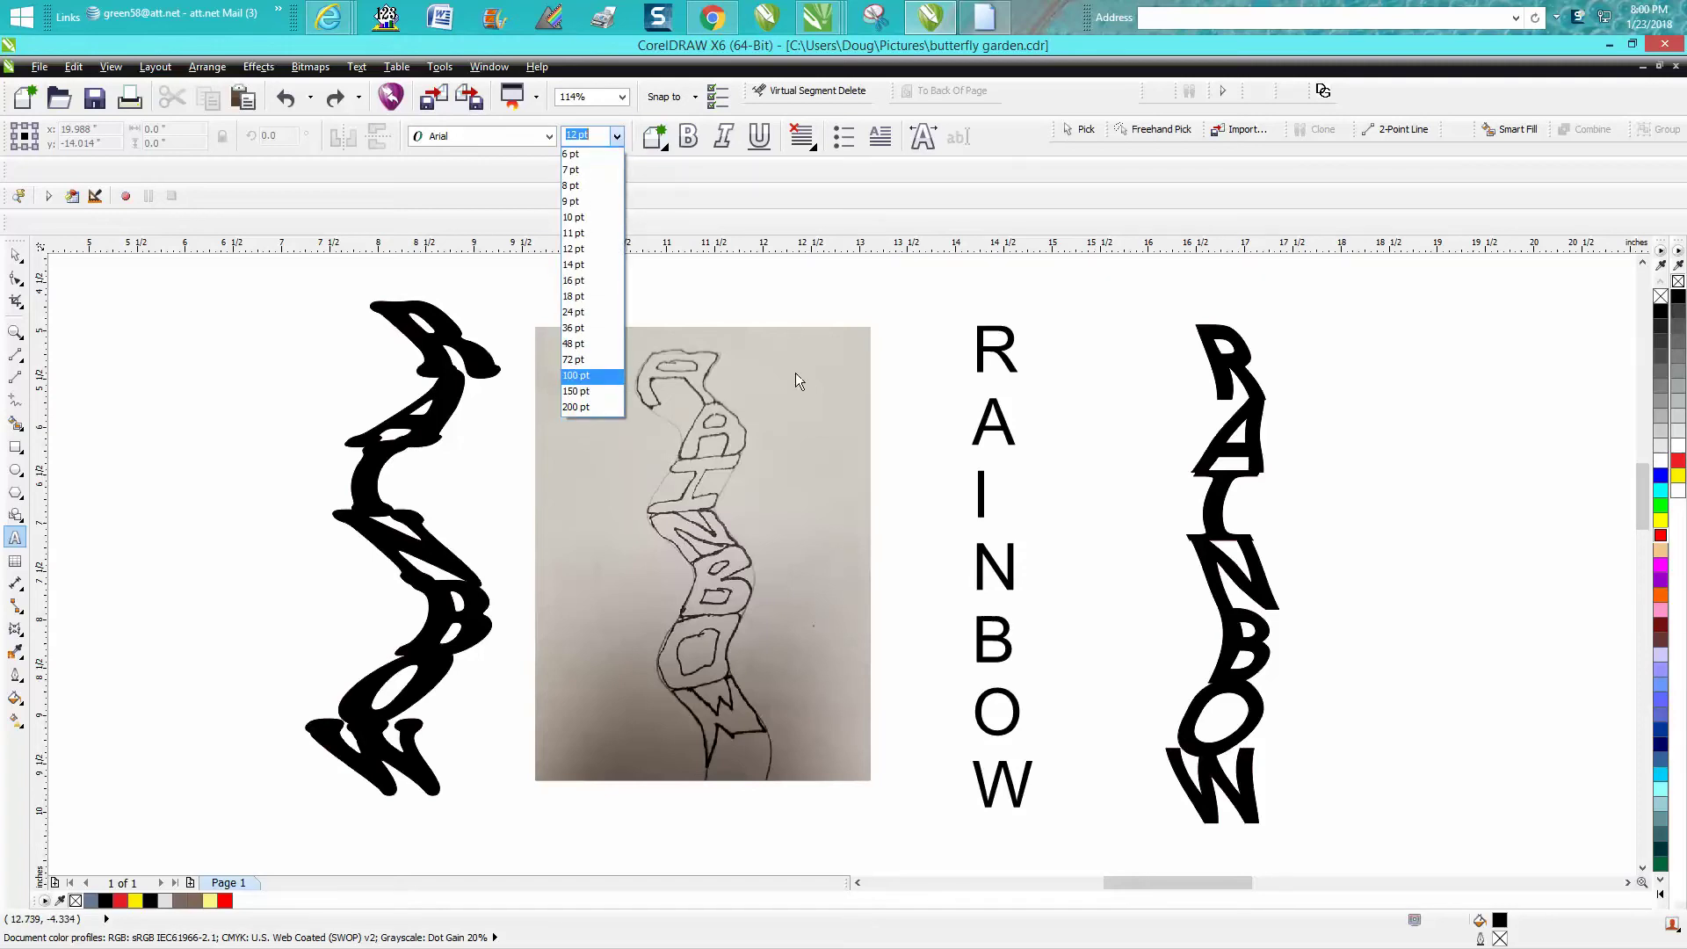
left_click(596, 378)
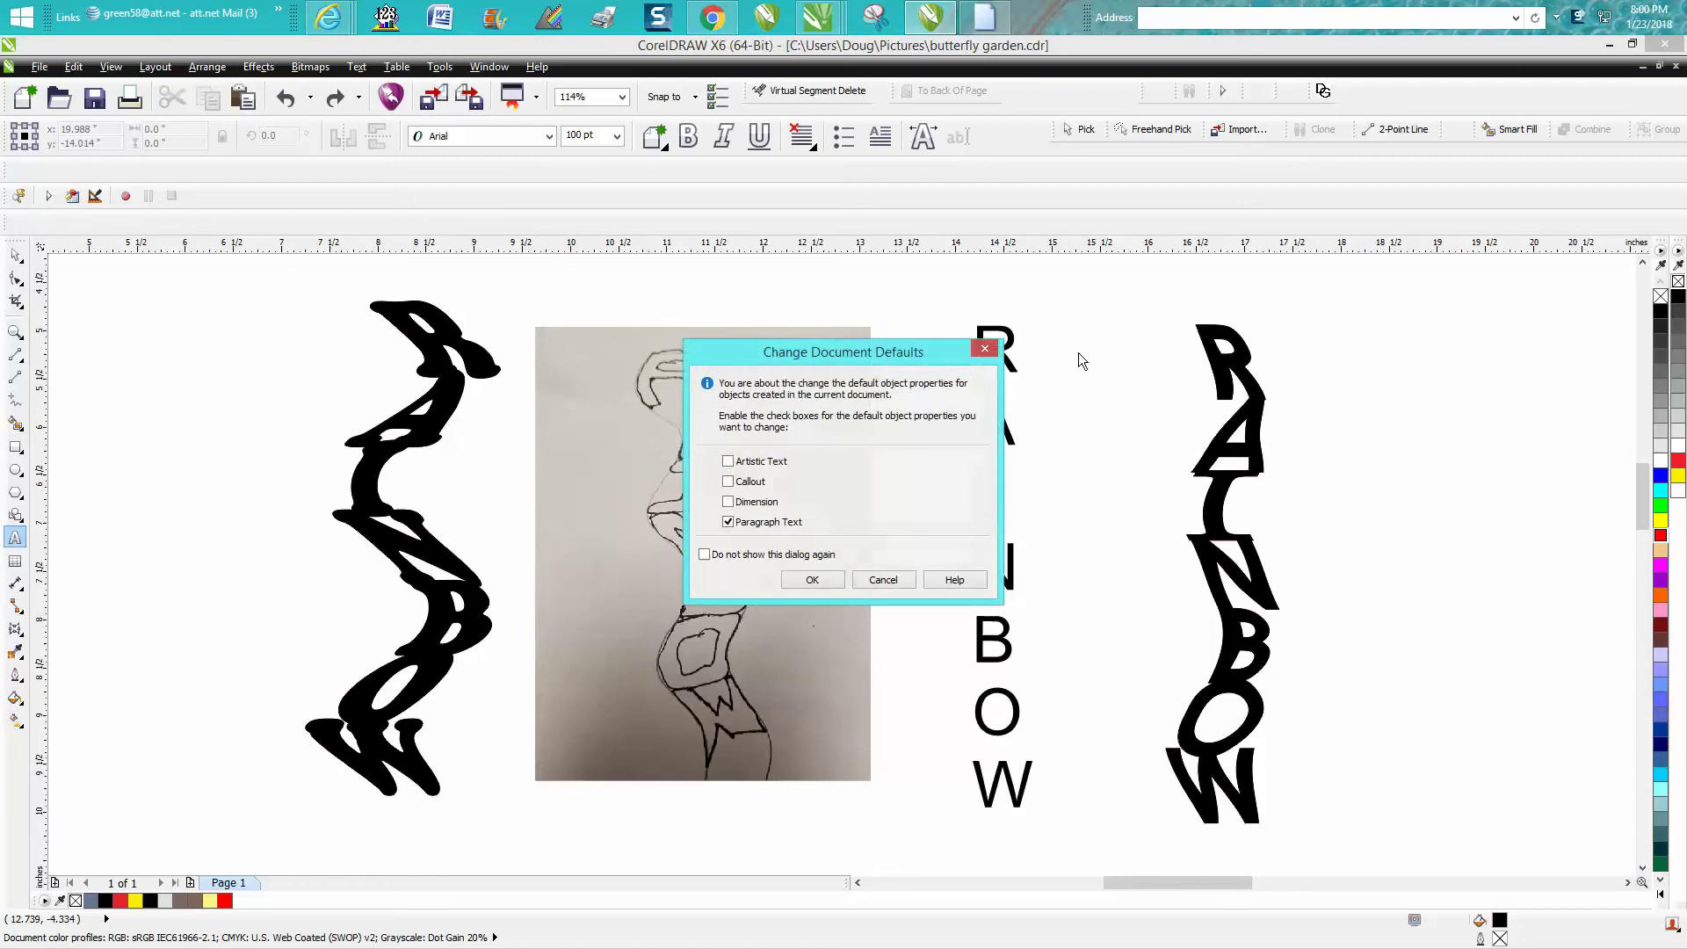
left_click(857, 585)
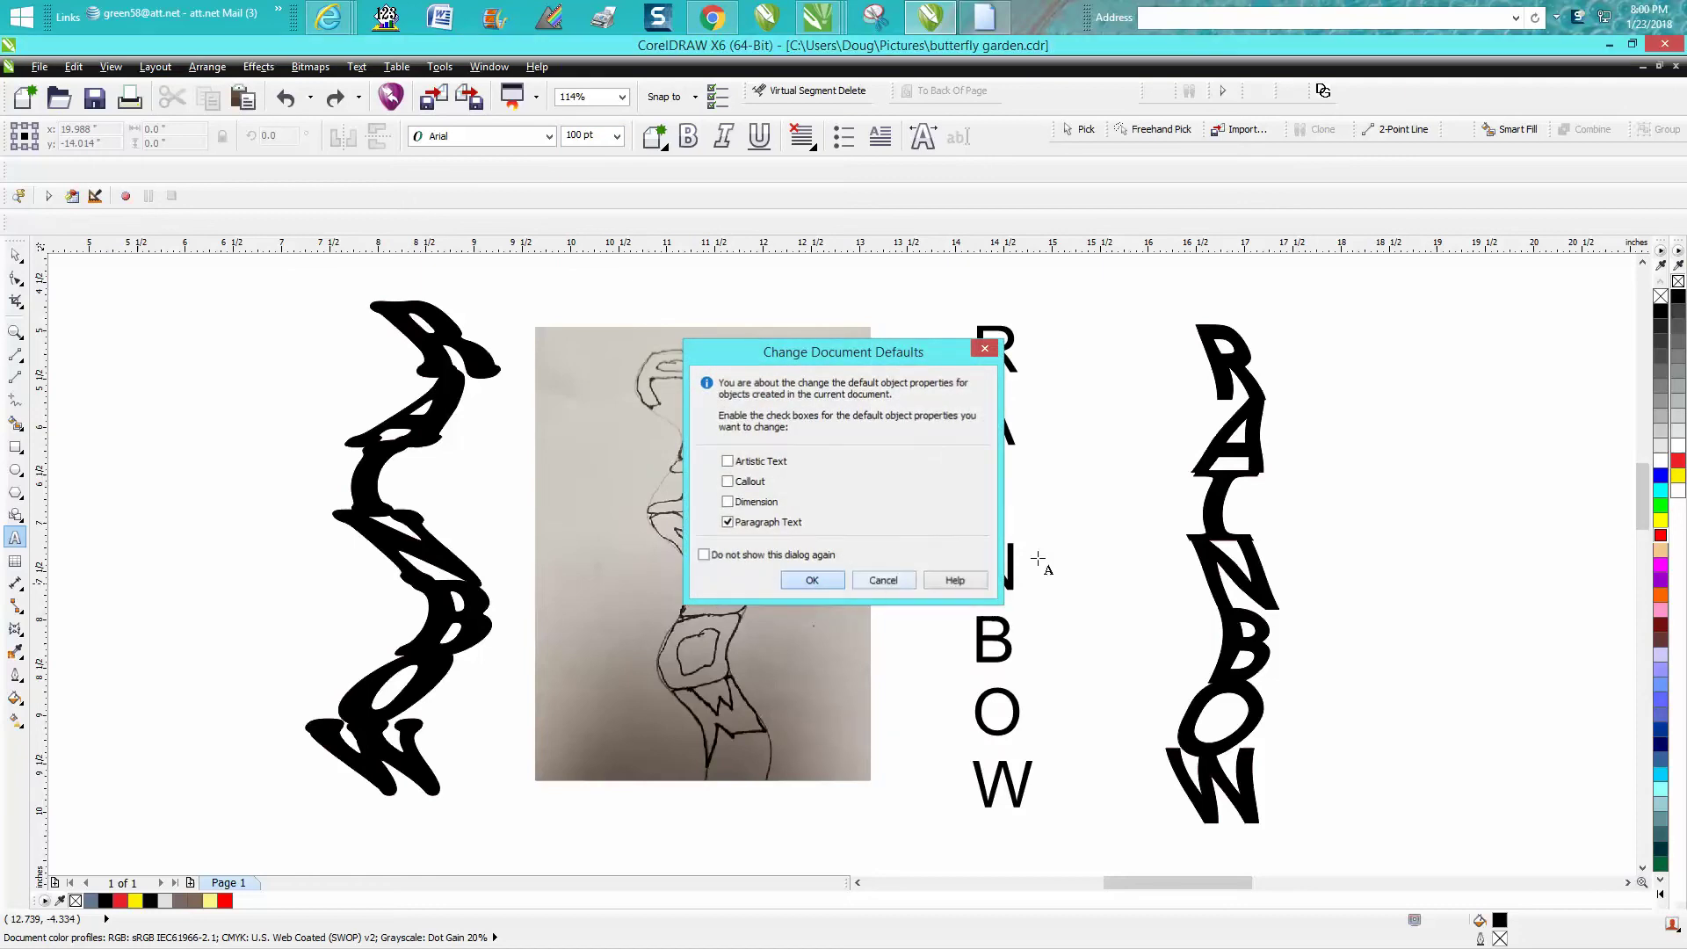
left_click(1073, 346)
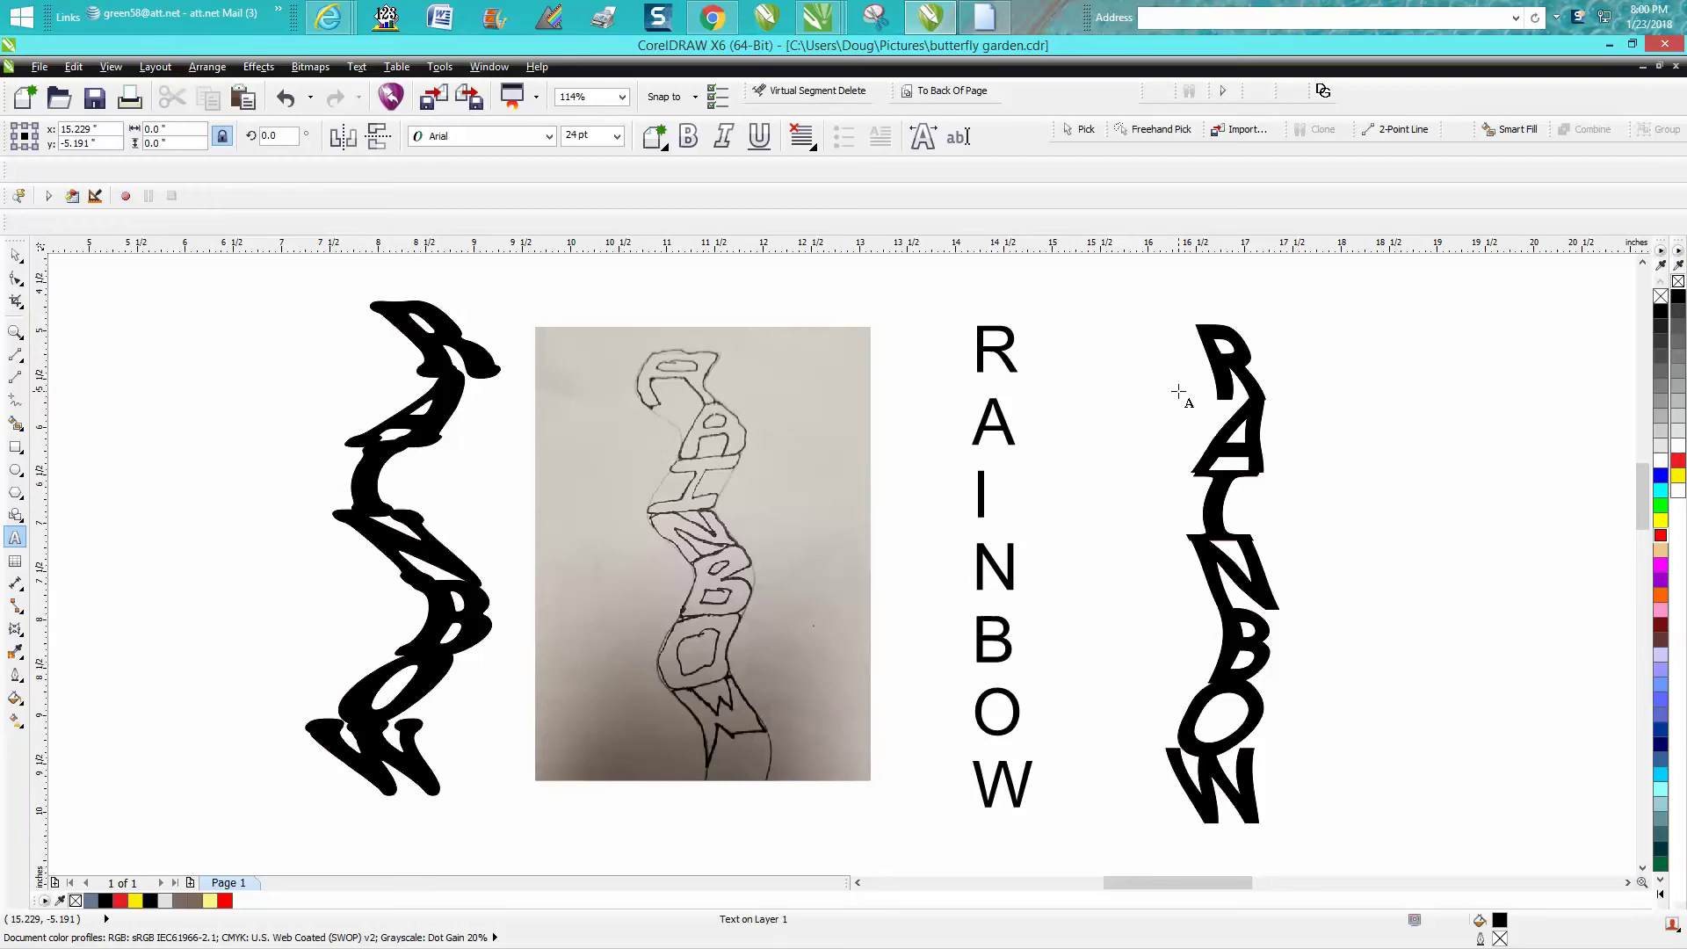
type("R ")
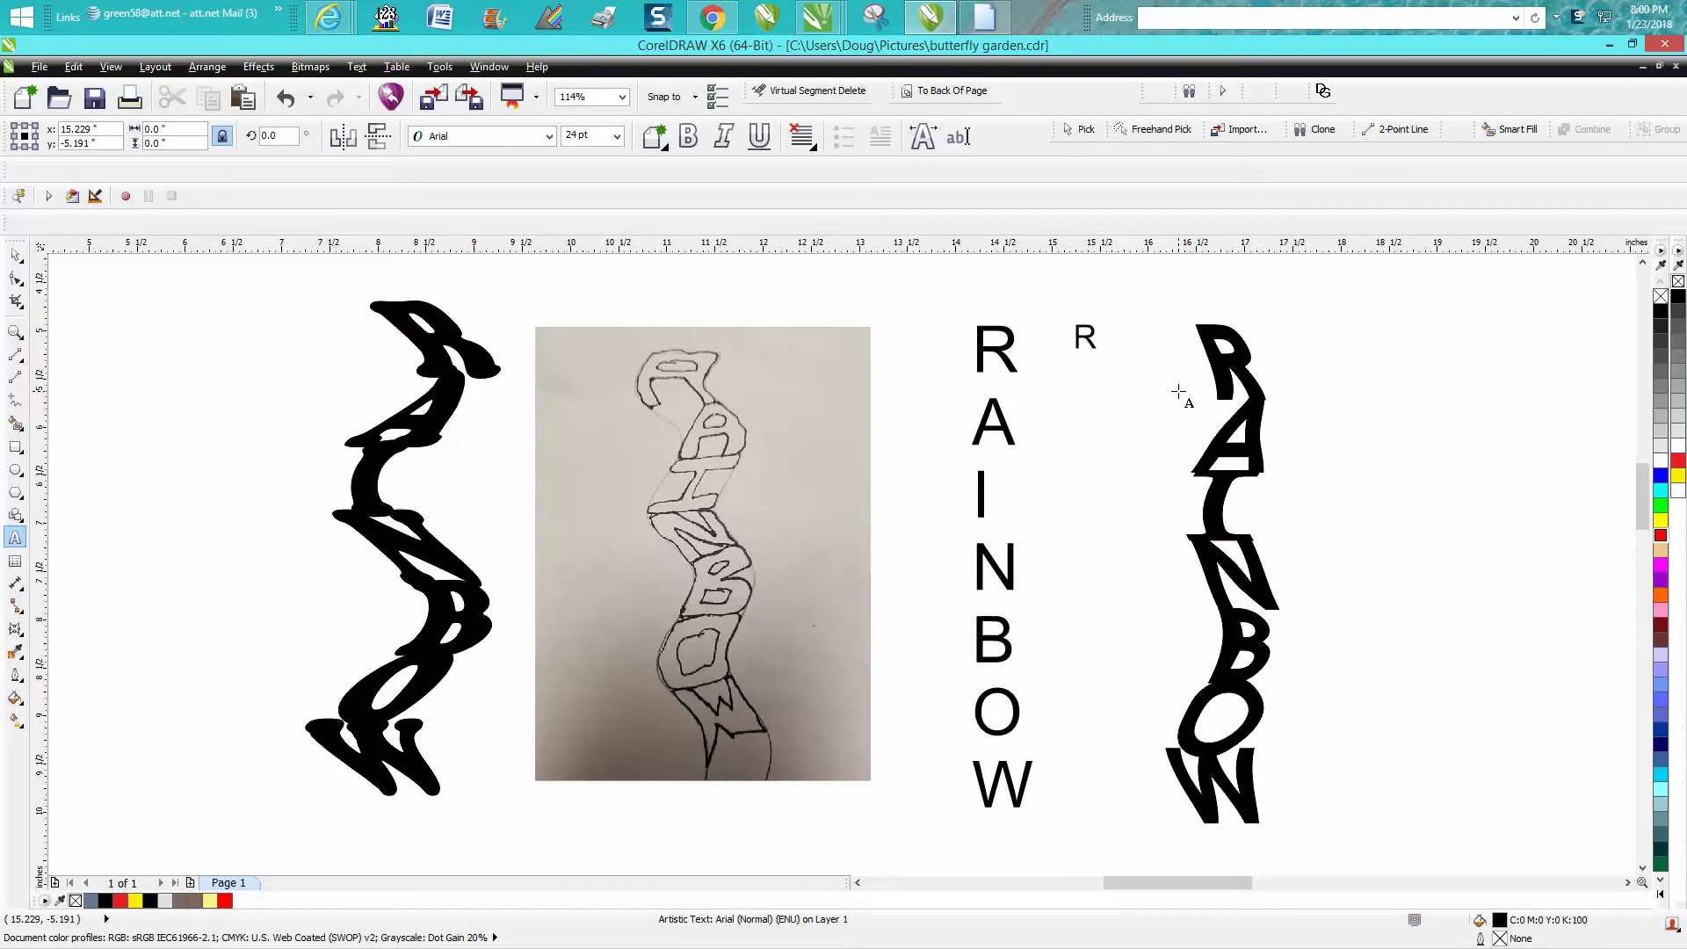
type("A")
key("Return")
type("I")
key("Return")
type("N")
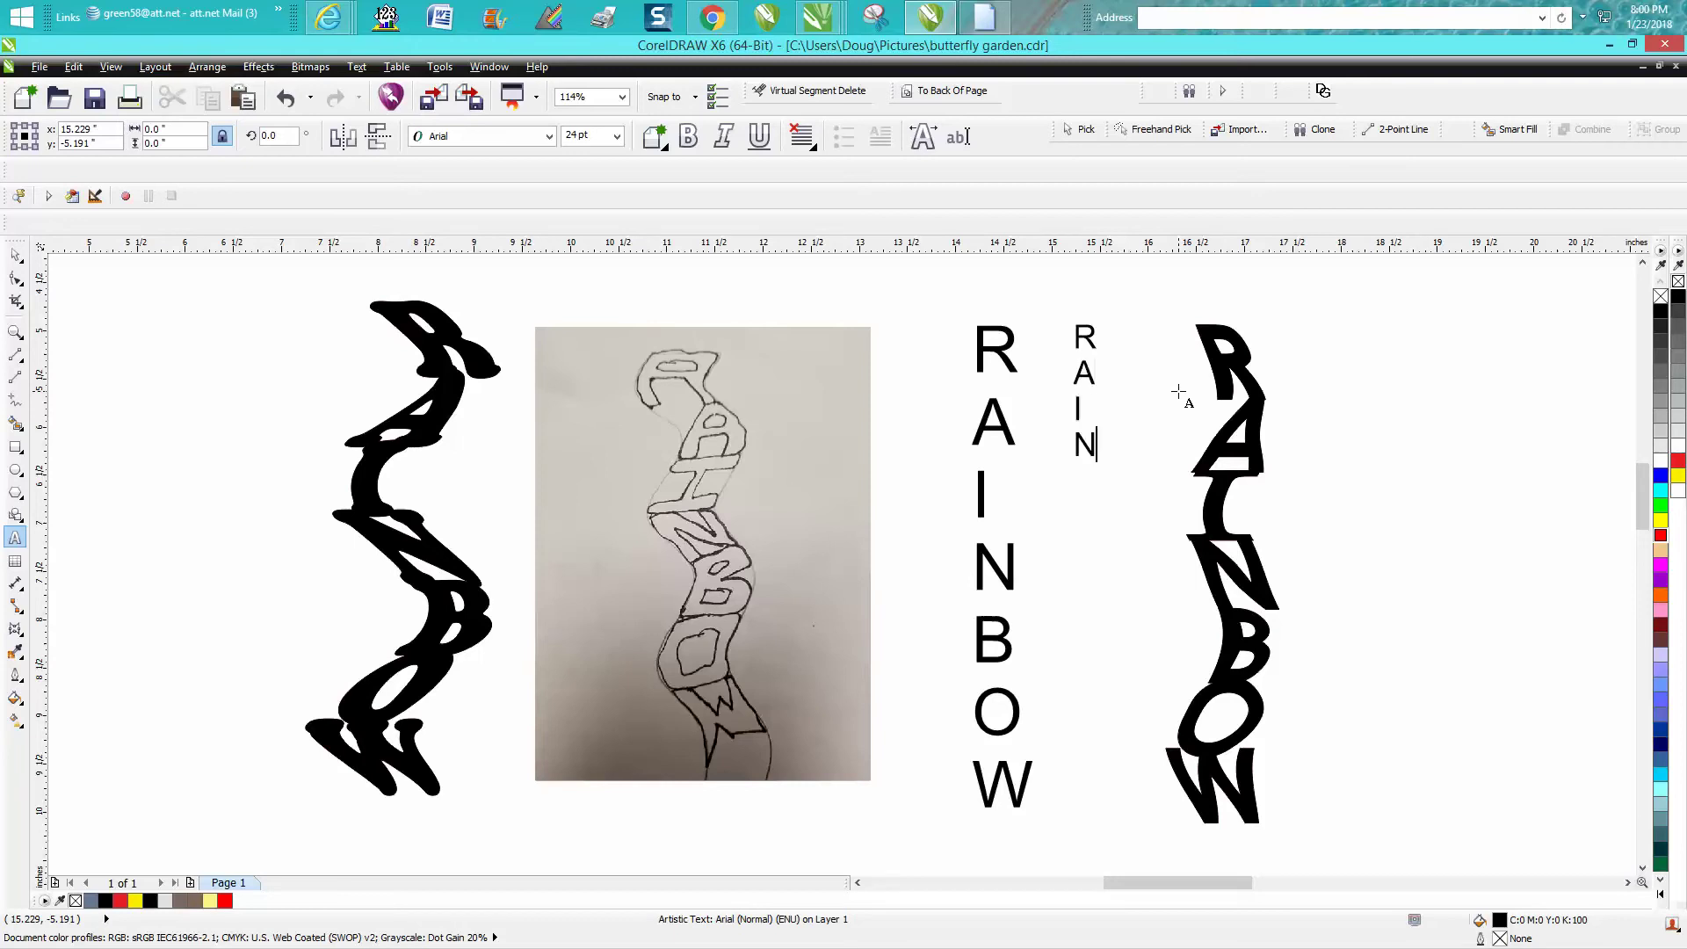
key("Return")
type("B ")
type("O ")
type("W")
key("ctrl+space")
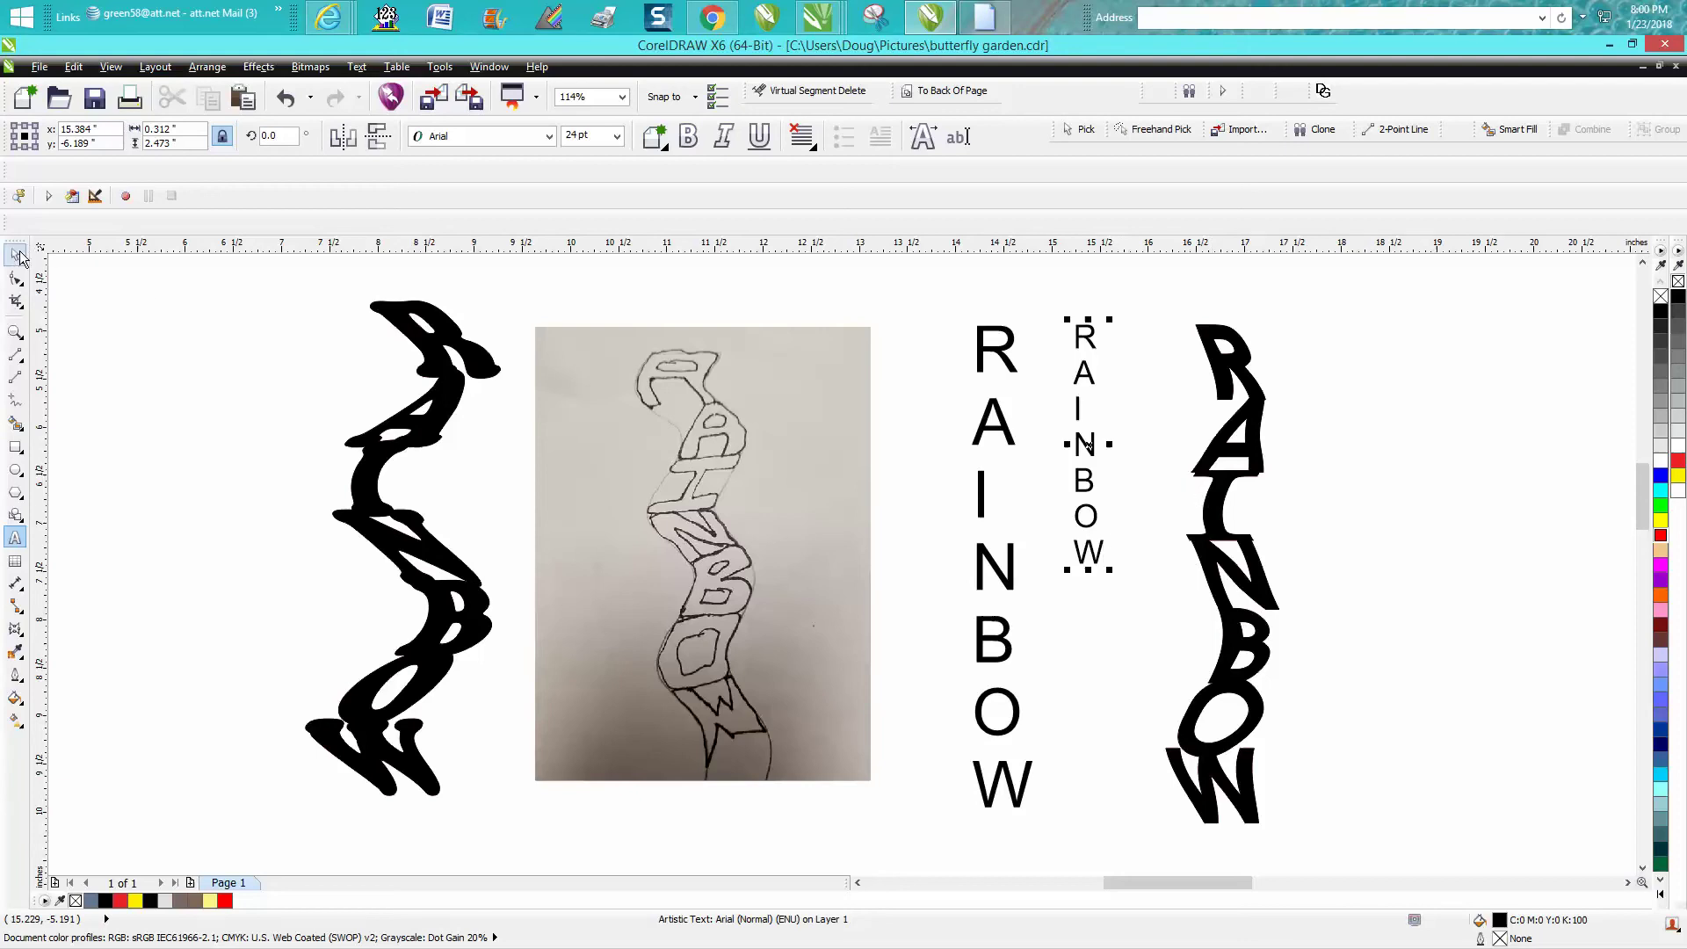
key("Delete")
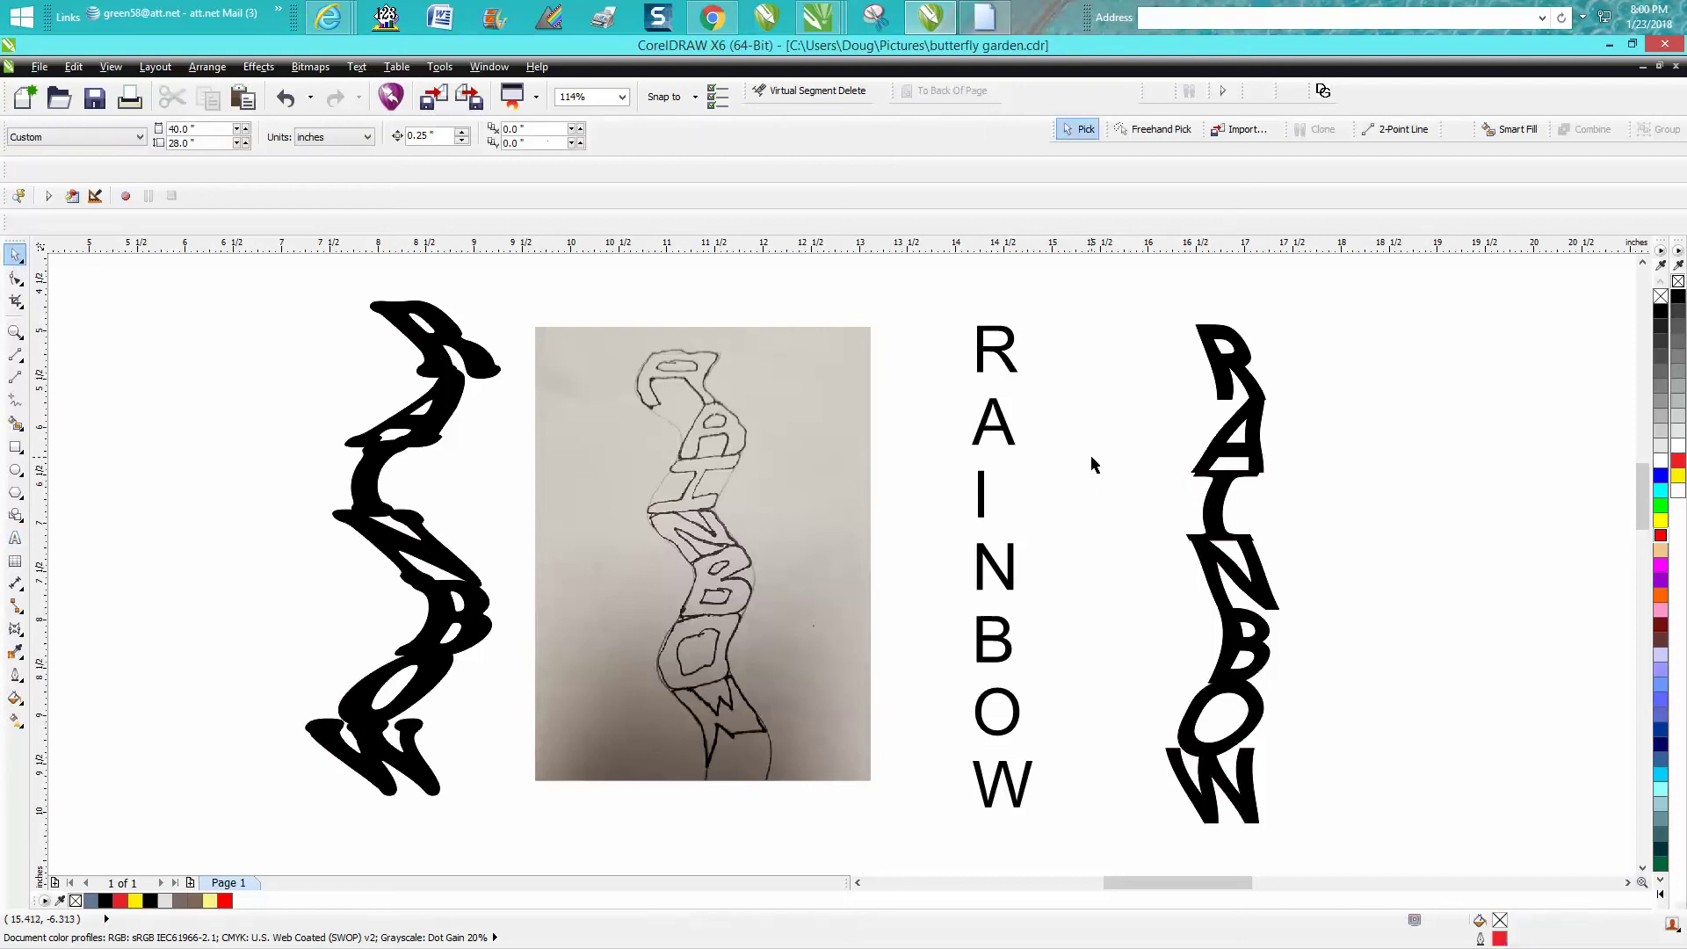
- Change the vertical Arial RAINBOW text to Cooper Black
left_click(983, 567)
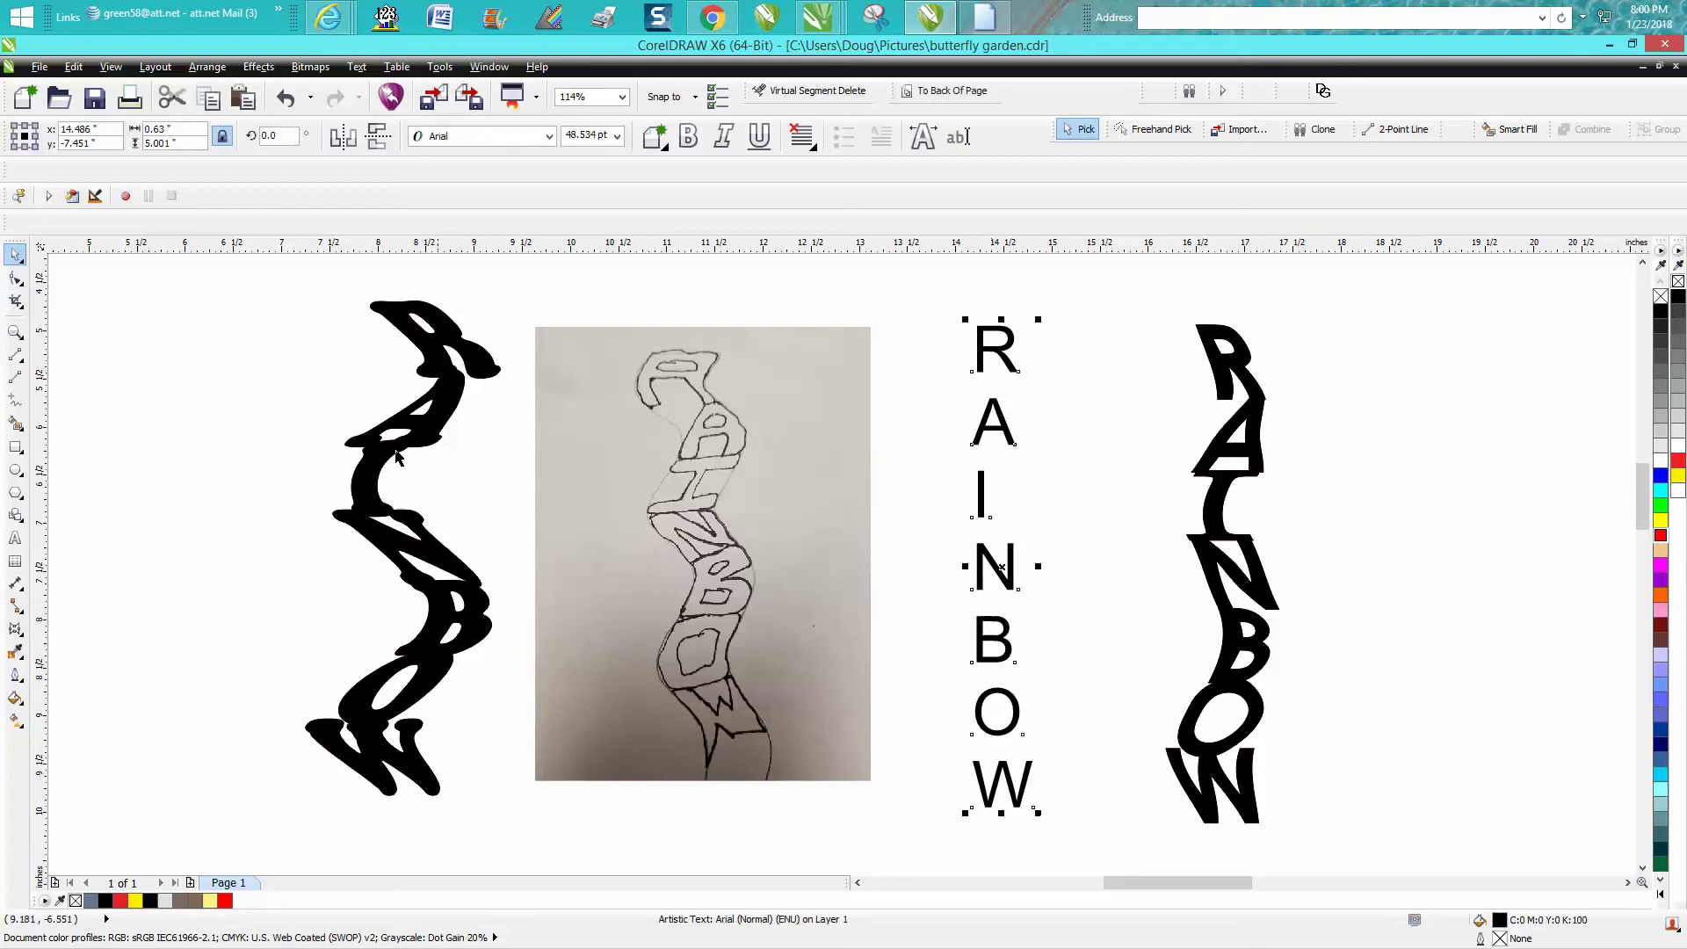
left_click(549, 137)
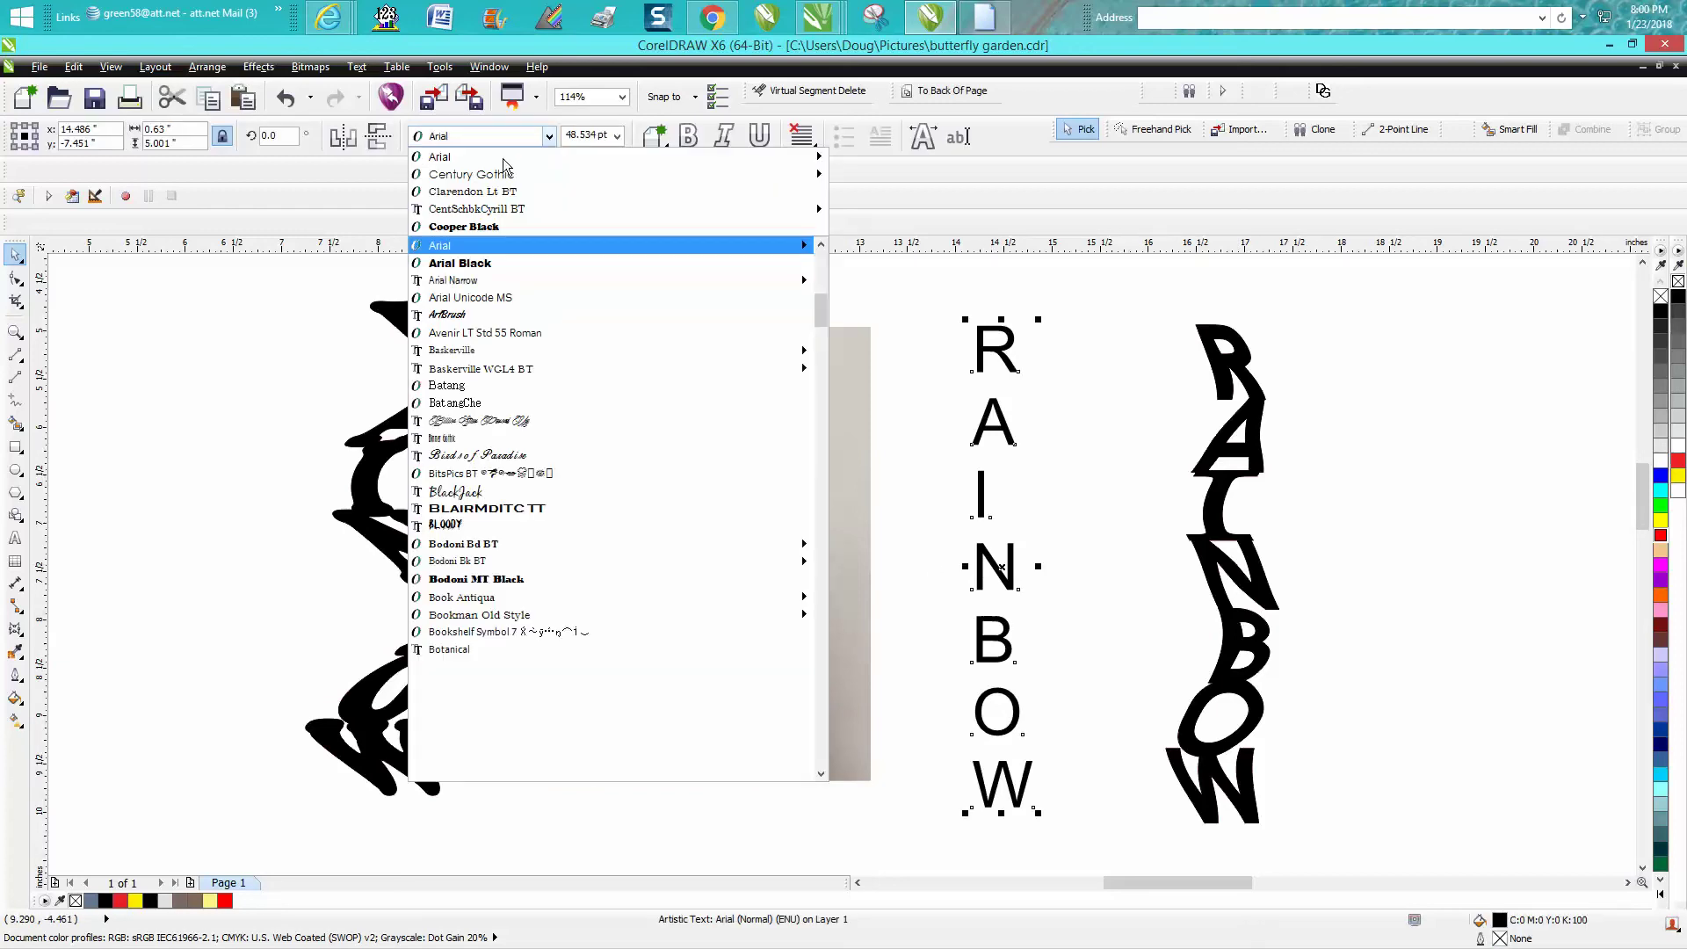
left_click(464, 227)
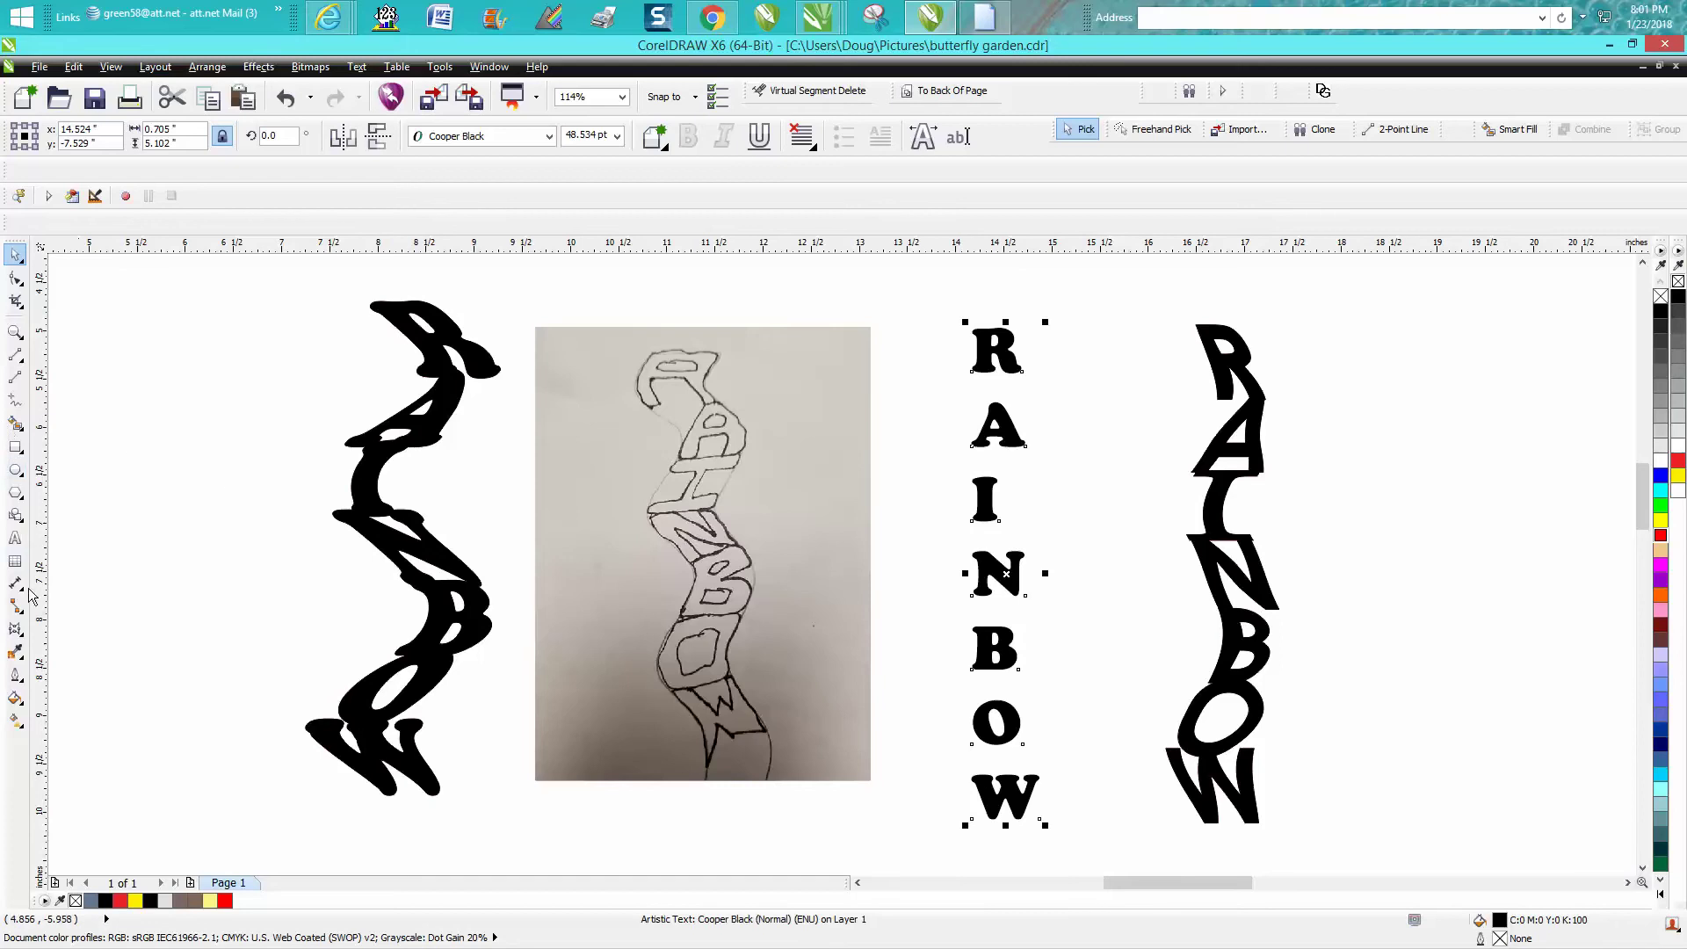
- Tighten the RAINBOW line spacing with the Shape tool and zoom in on the text
left_click(15, 278)
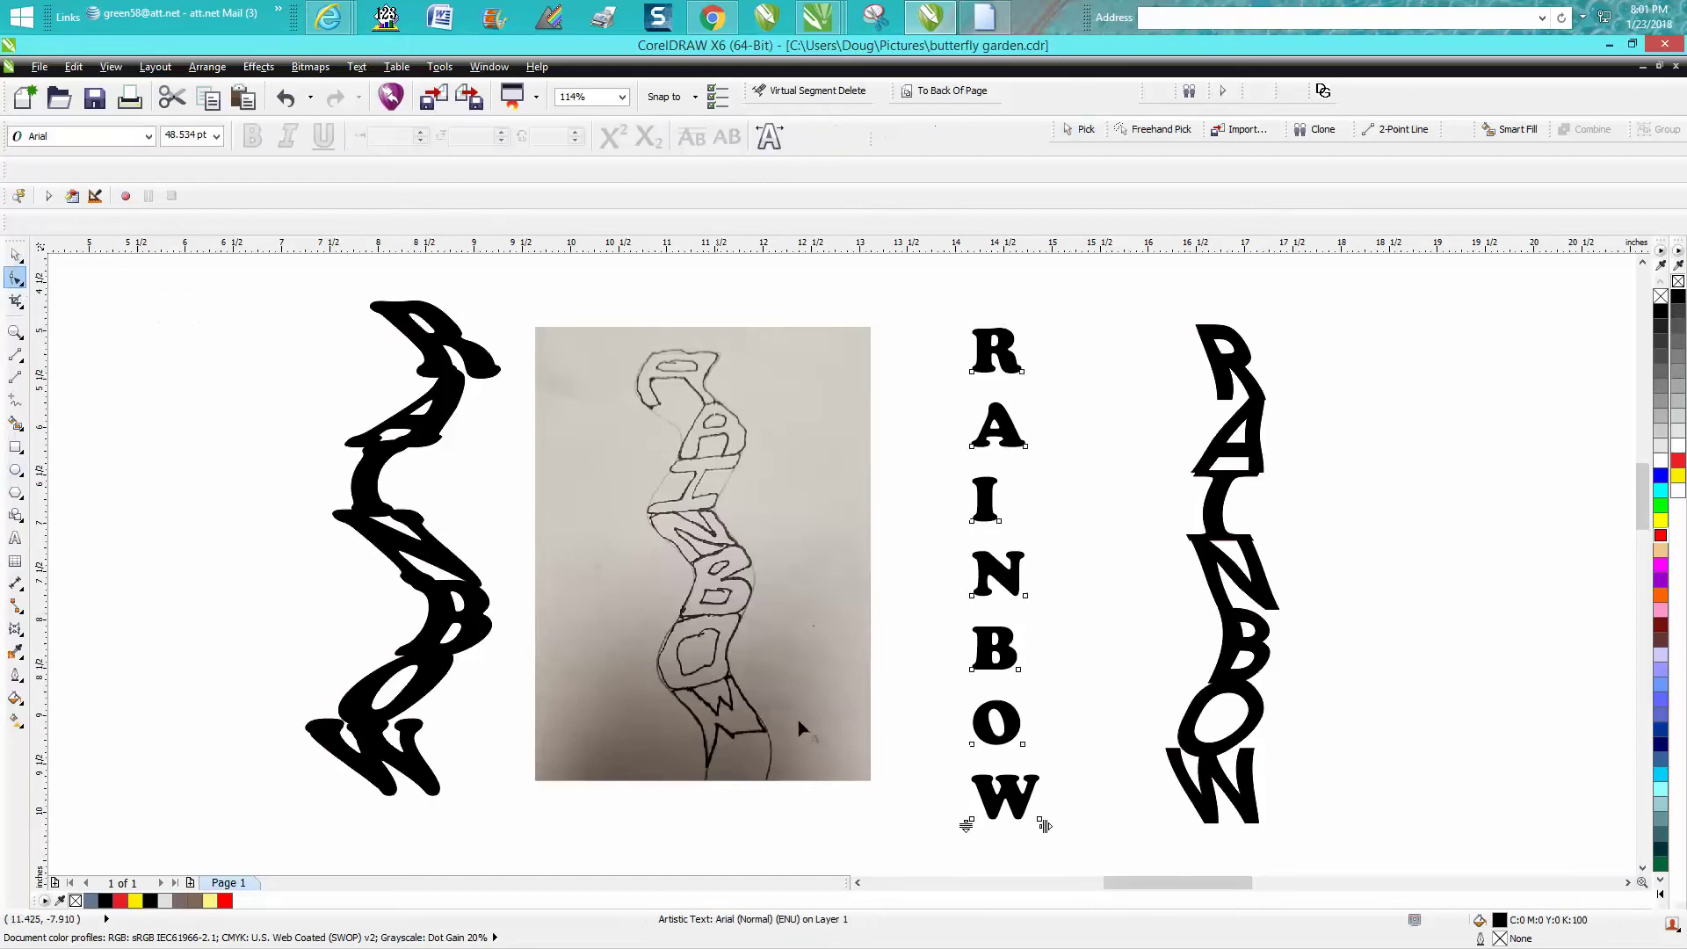
left_click_drag(966, 825, 966, 636)
left_click(16, 331)
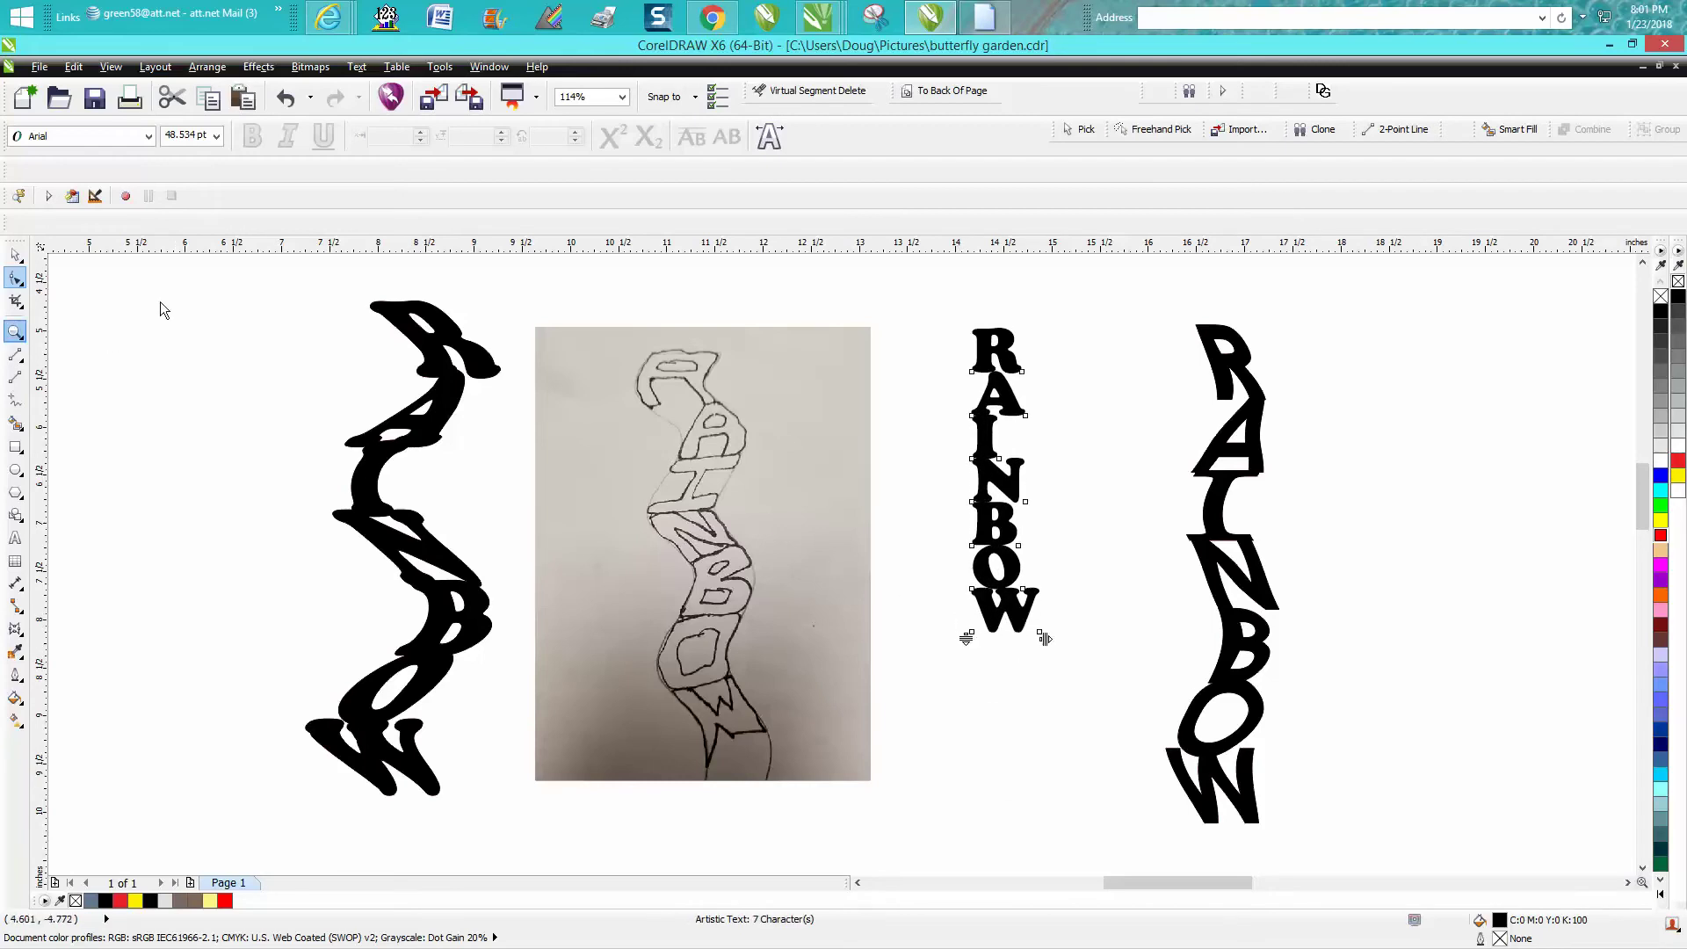
left_click_drag(927, 307, 1068, 712)
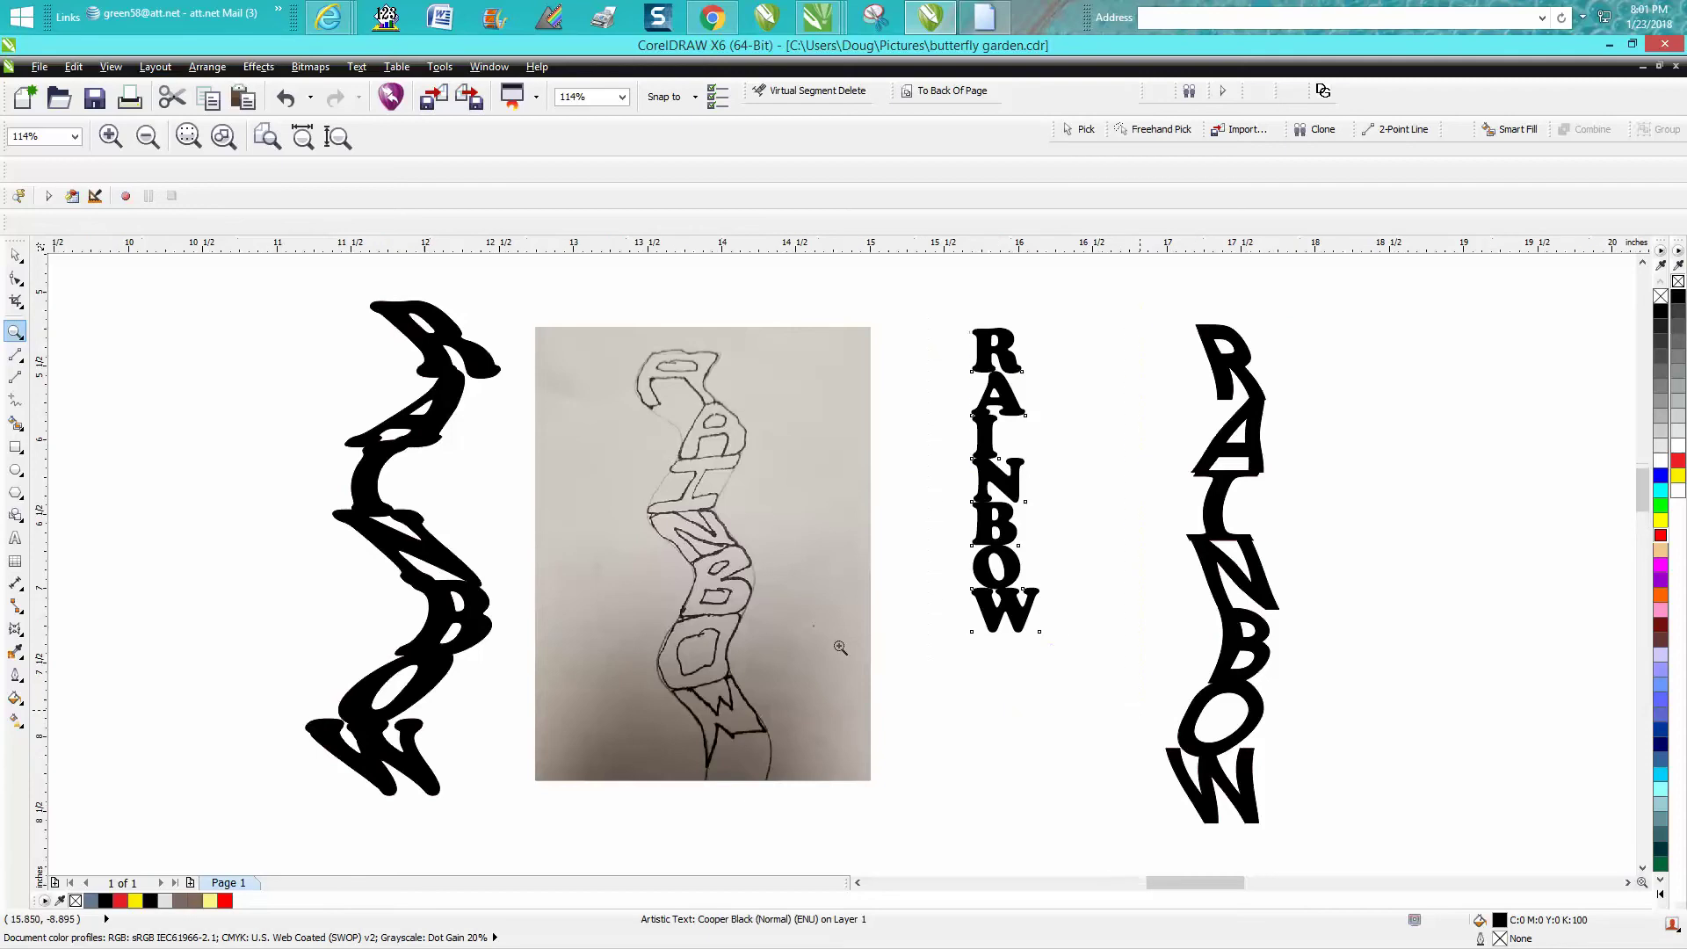
- Nudge the I, R, N, B, O and W snugly together, then marquee-select all seven letters
left_click(16, 255)
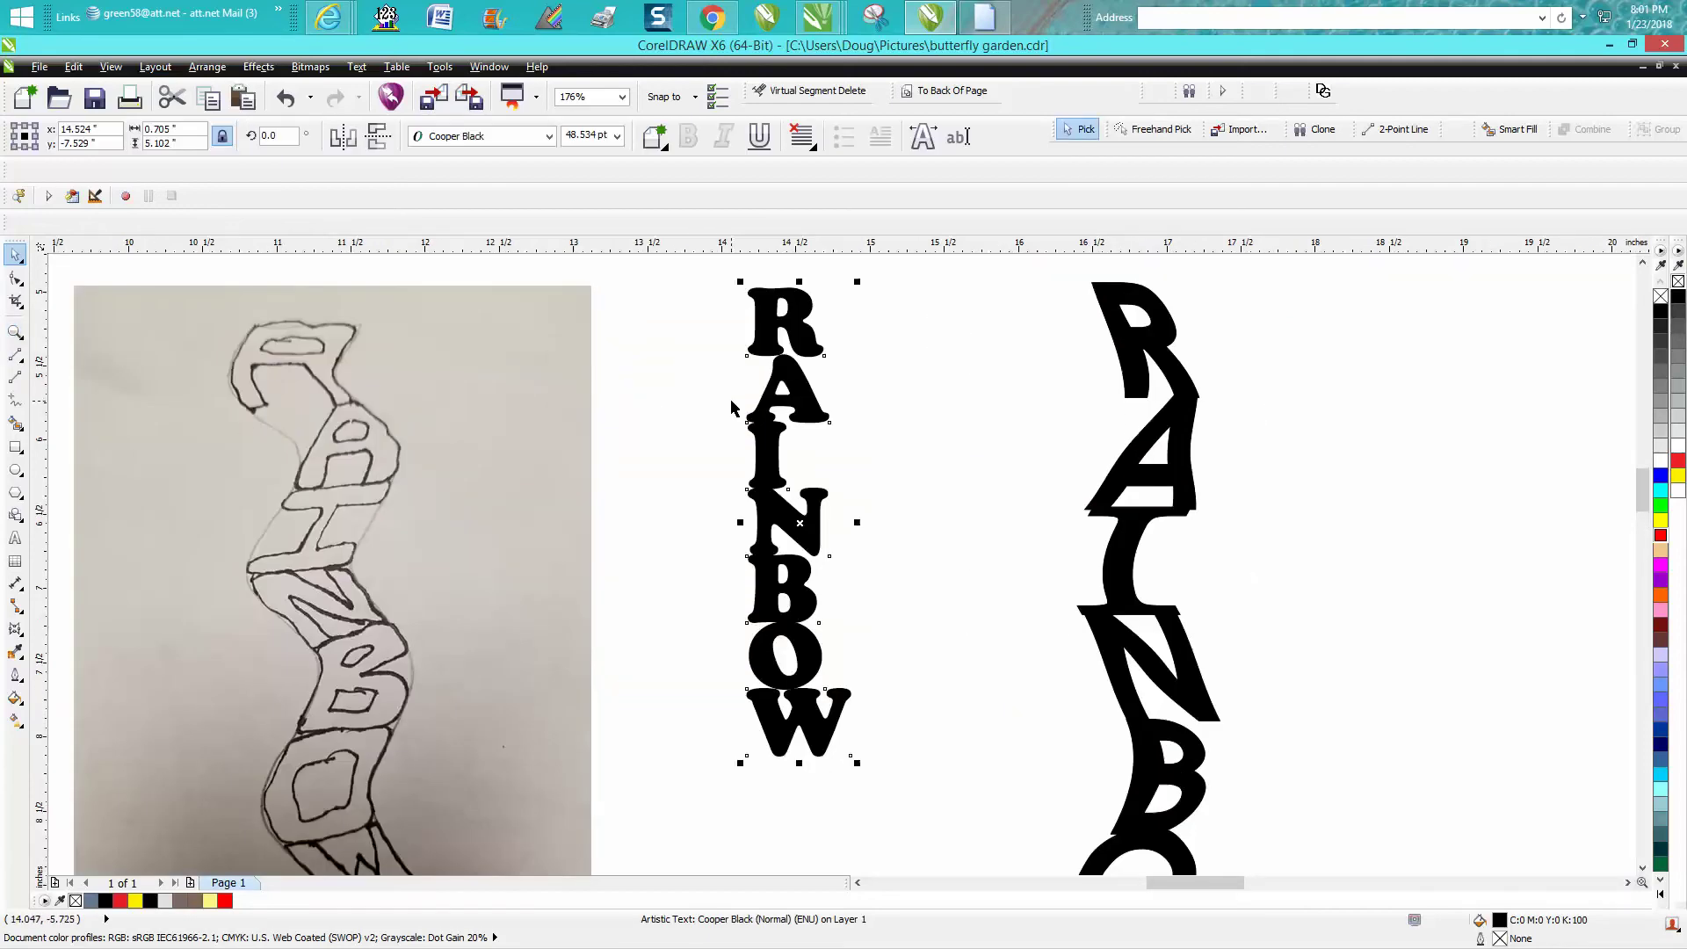
left_click(782, 457)
left_click_drag(782, 457, 786, 456)
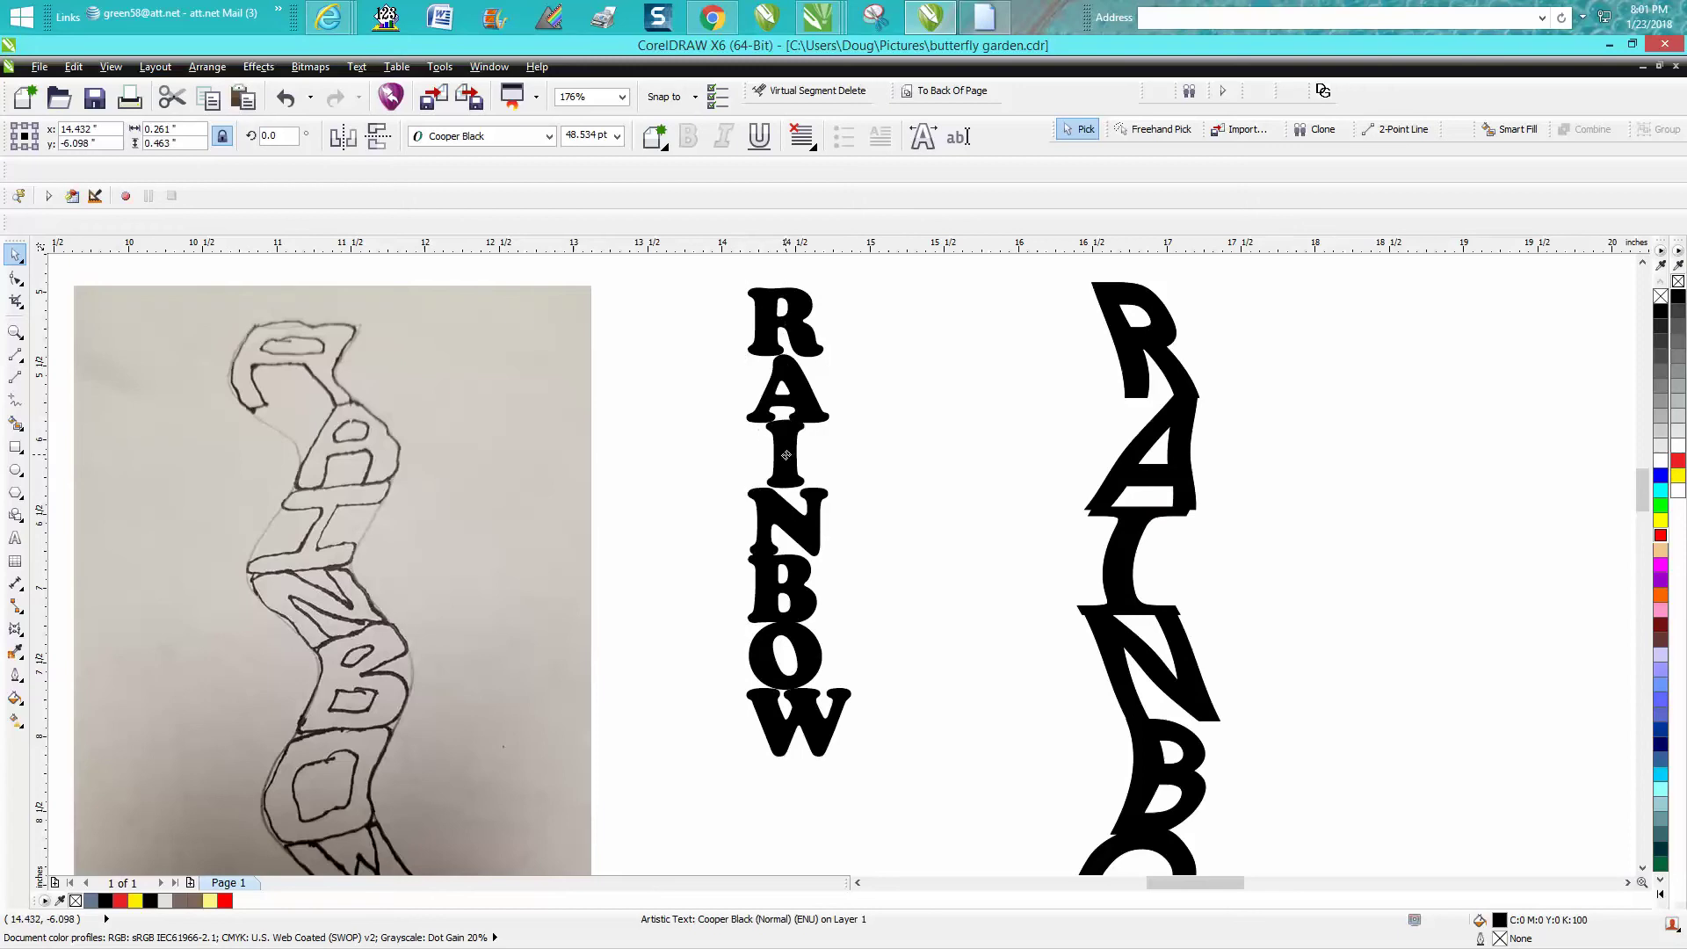
left_click(800, 349)
left_click_drag(800, 350, 798, 346)
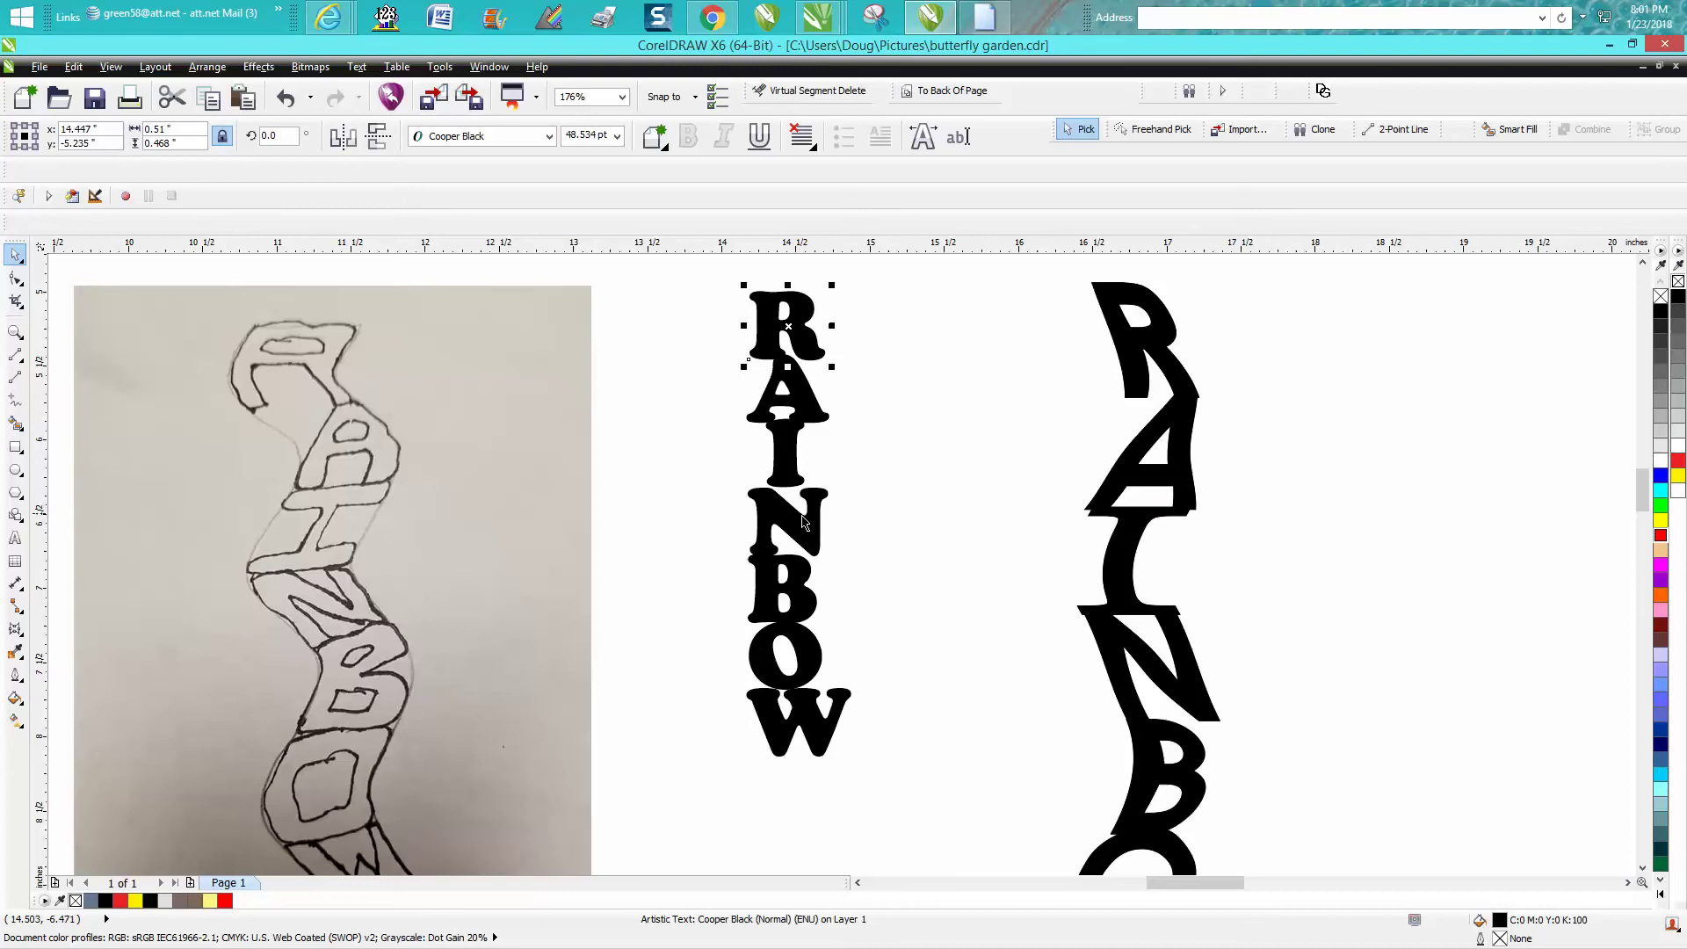
left_click_drag(807, 524, 804, 514)
left_click_drag(793, 576, 806, 565)
left_click_drag(809, 662, 802, 648)
left_click_drag(806, 708, 797, 694)
left_click_drag(701, 272, 937, 799)
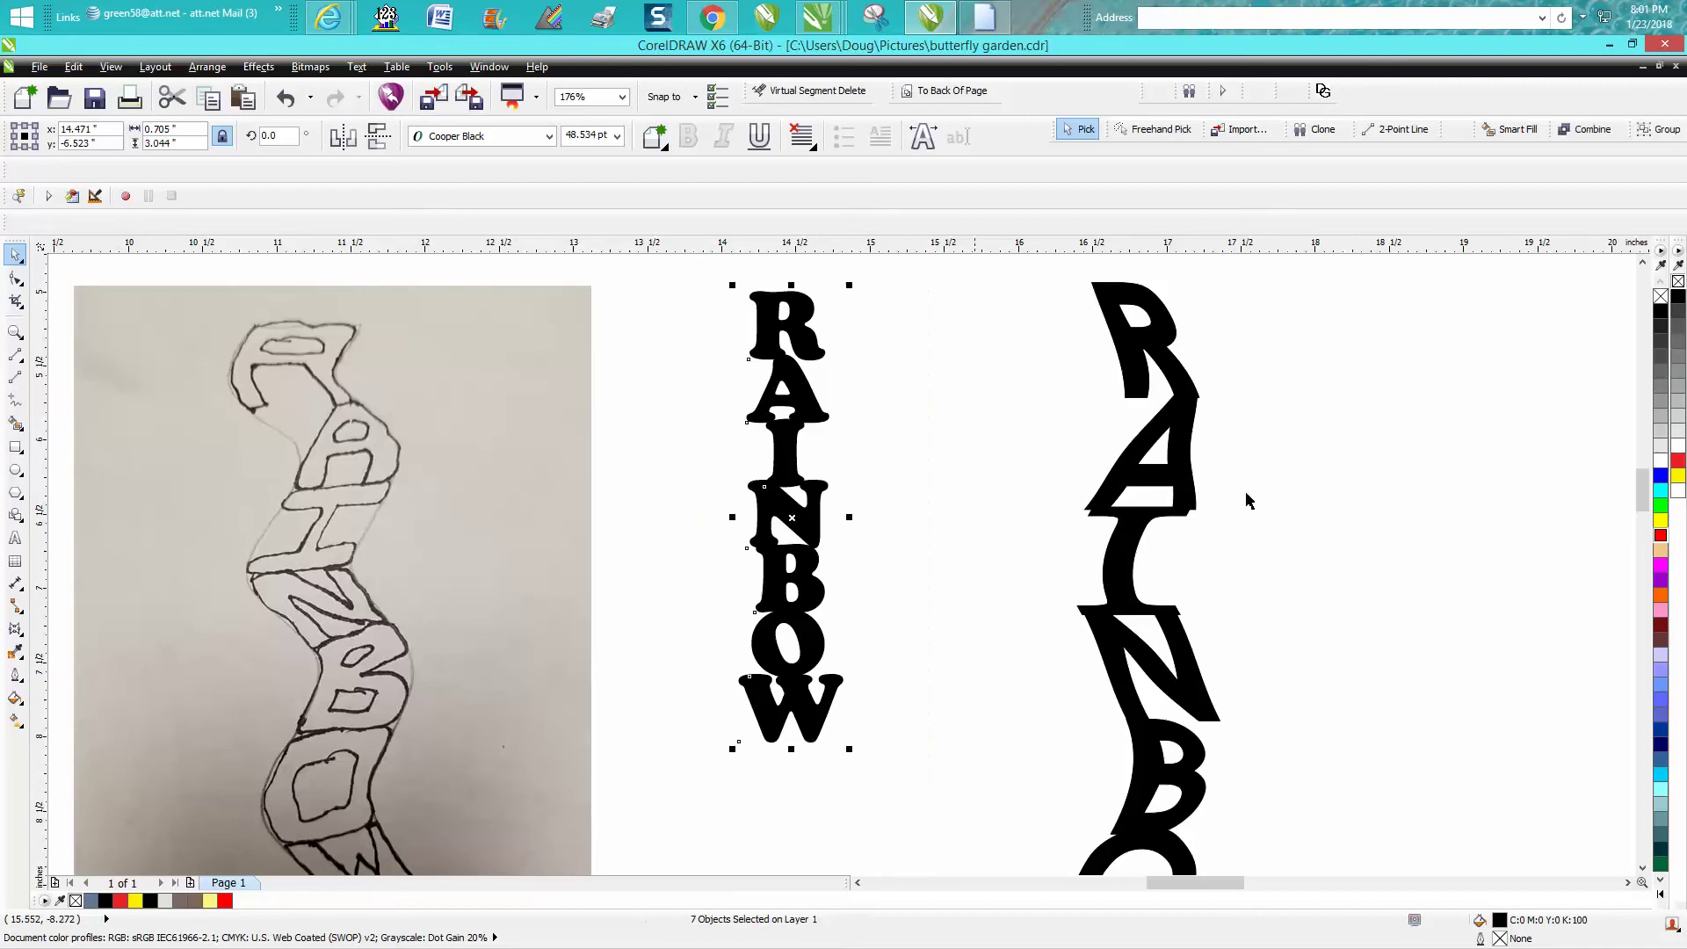
- Give the letters no fill and a red outline, convert them to curves, and weld them
left_click(1662, 297)
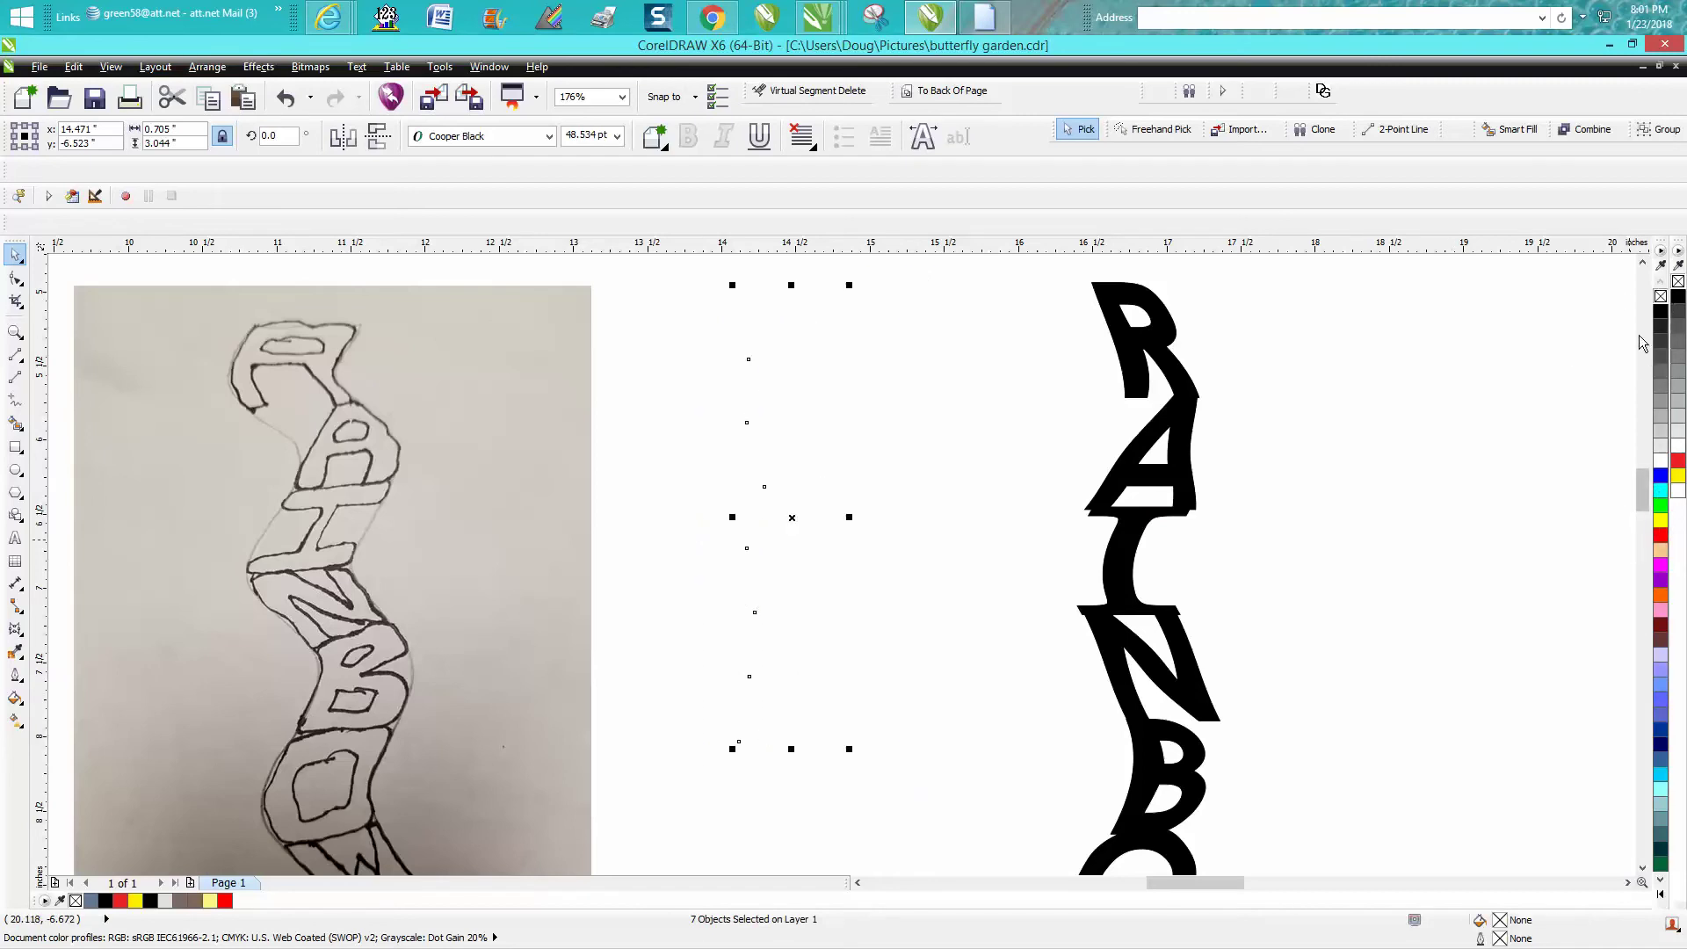
right_click(1660, 538)
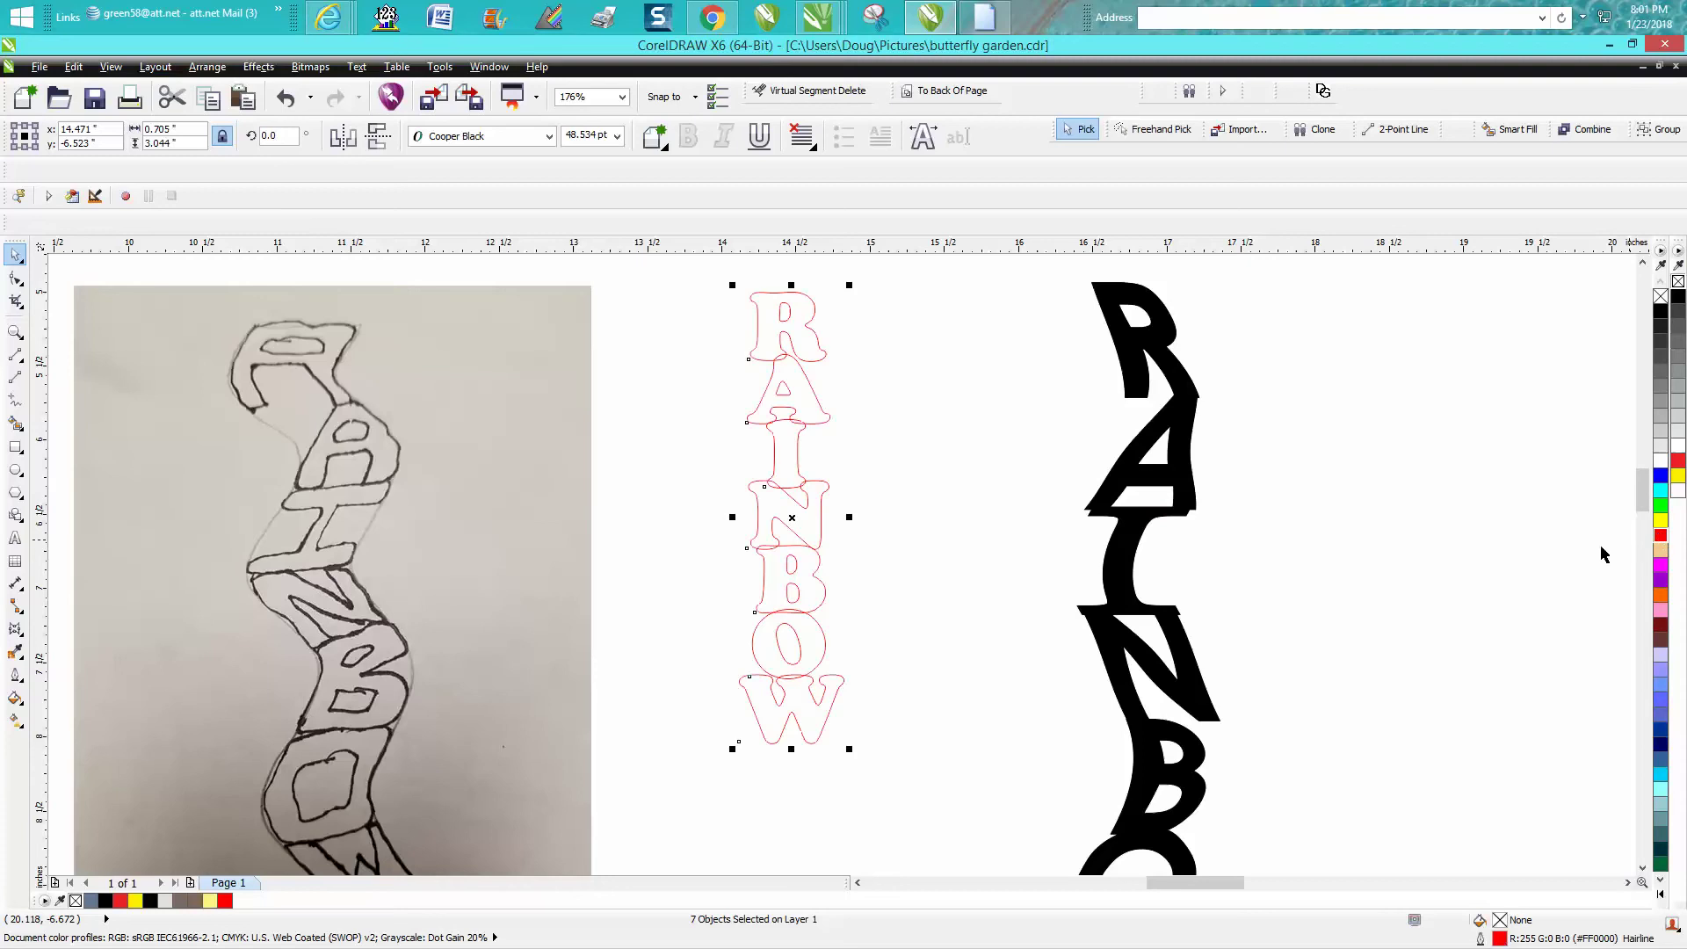
left_click_drag(631, 271, 914, 773)
left_click(207, 66)
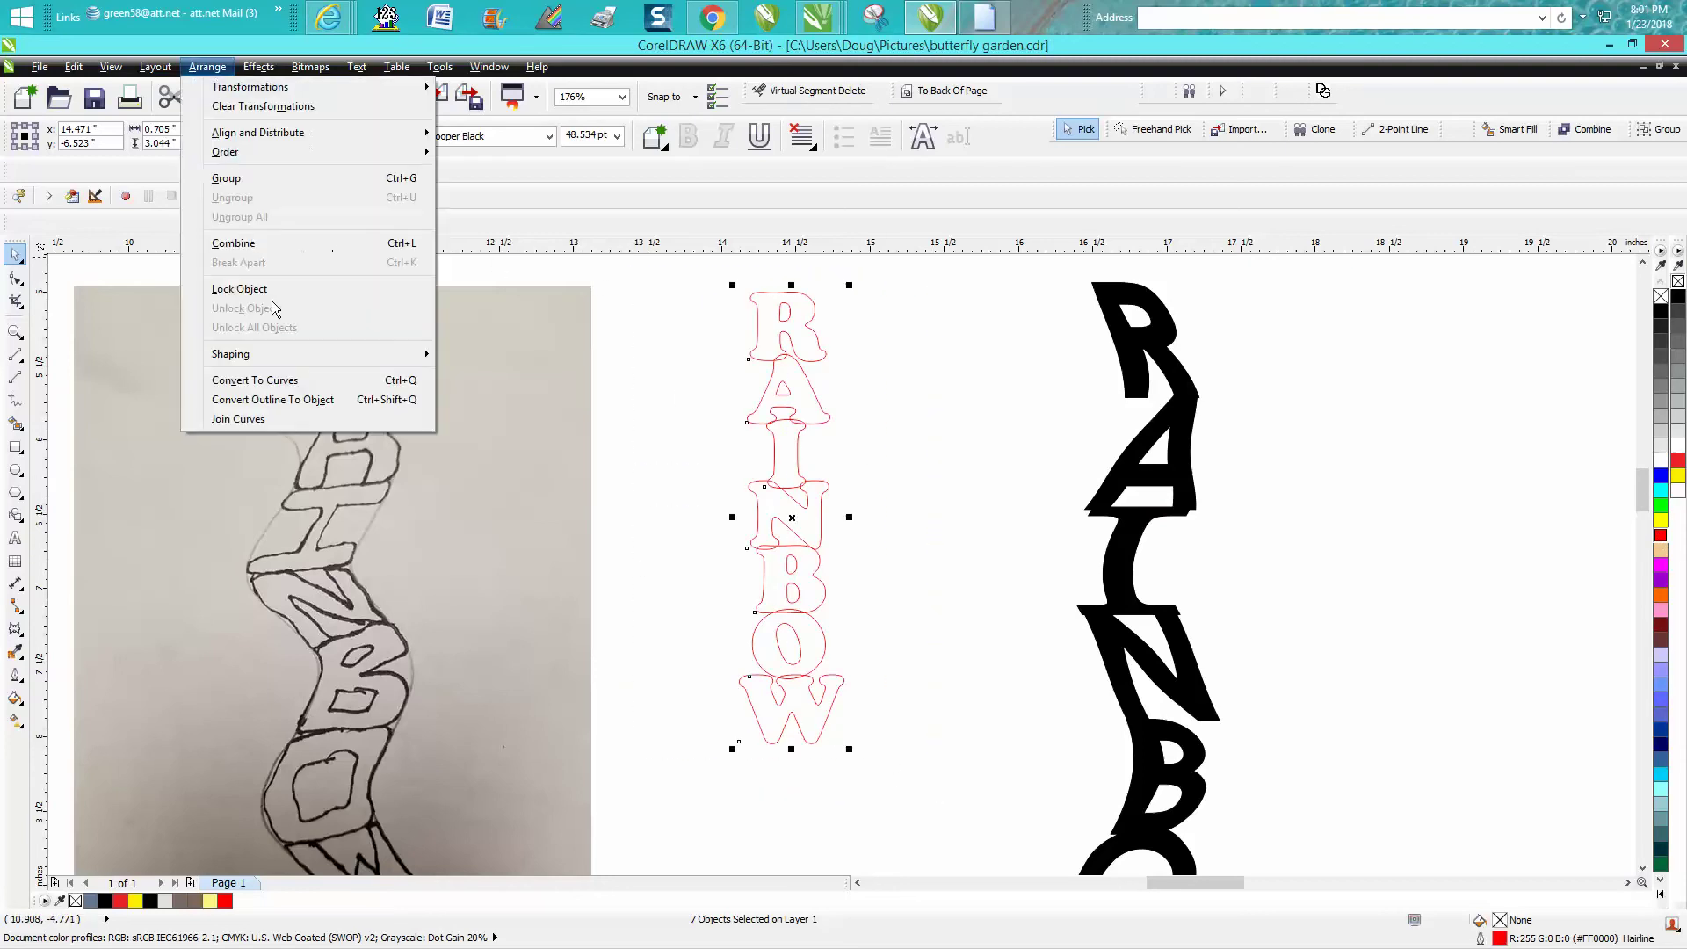
left_click(255, 379)
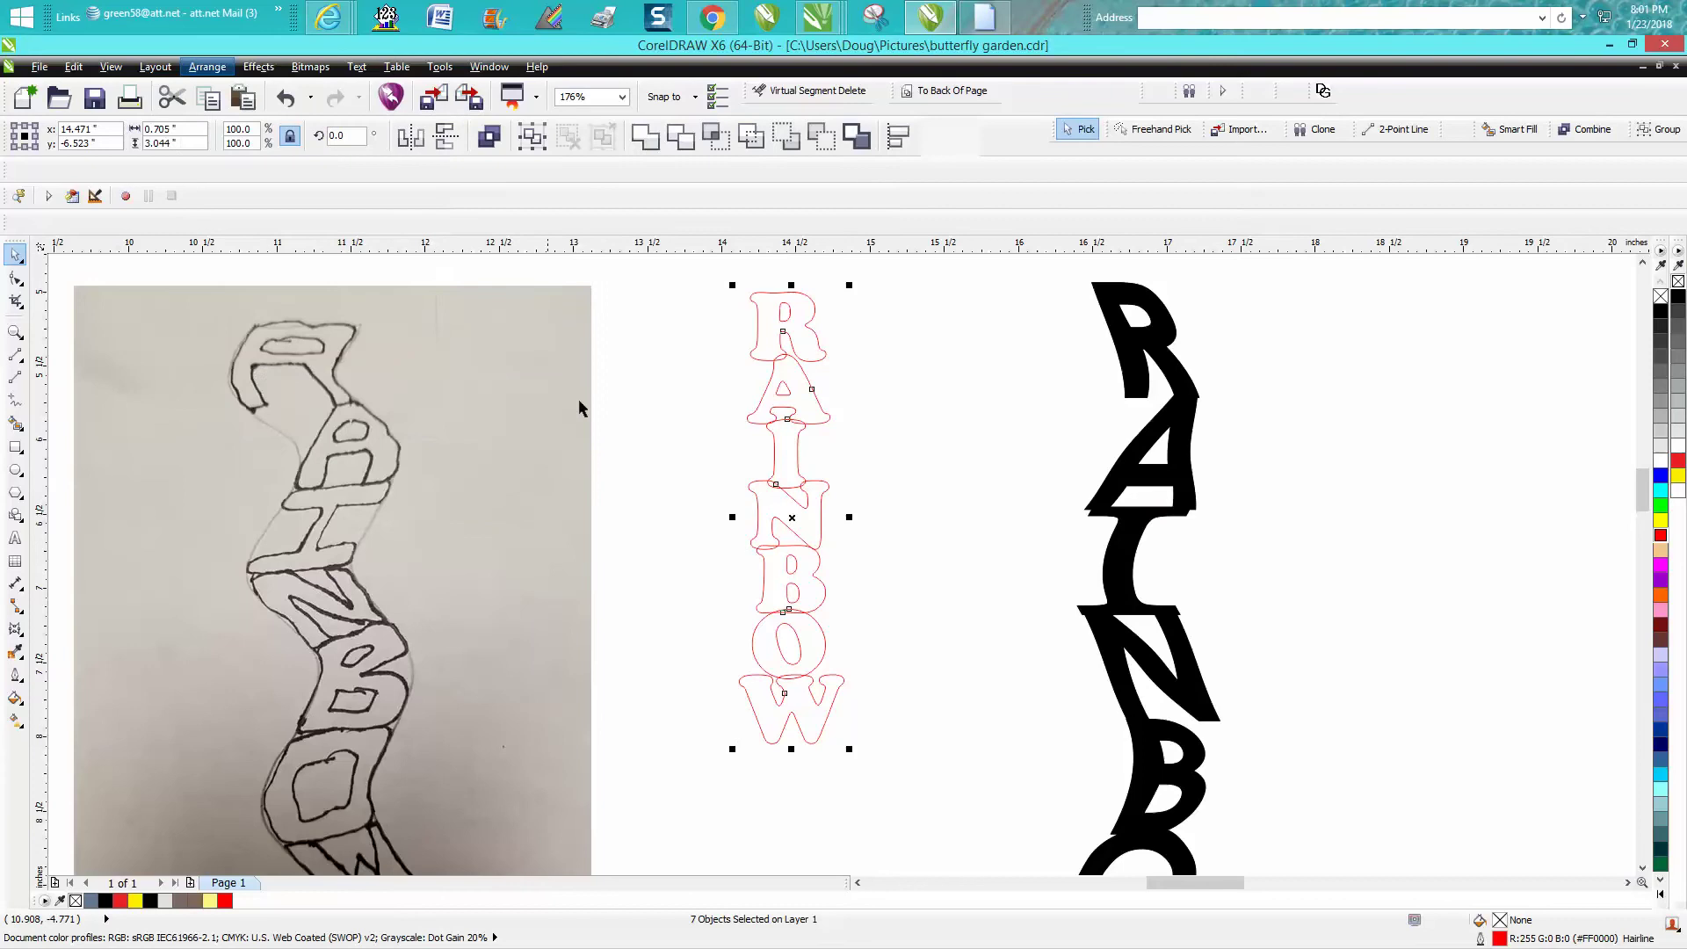
left_click(646, 138)
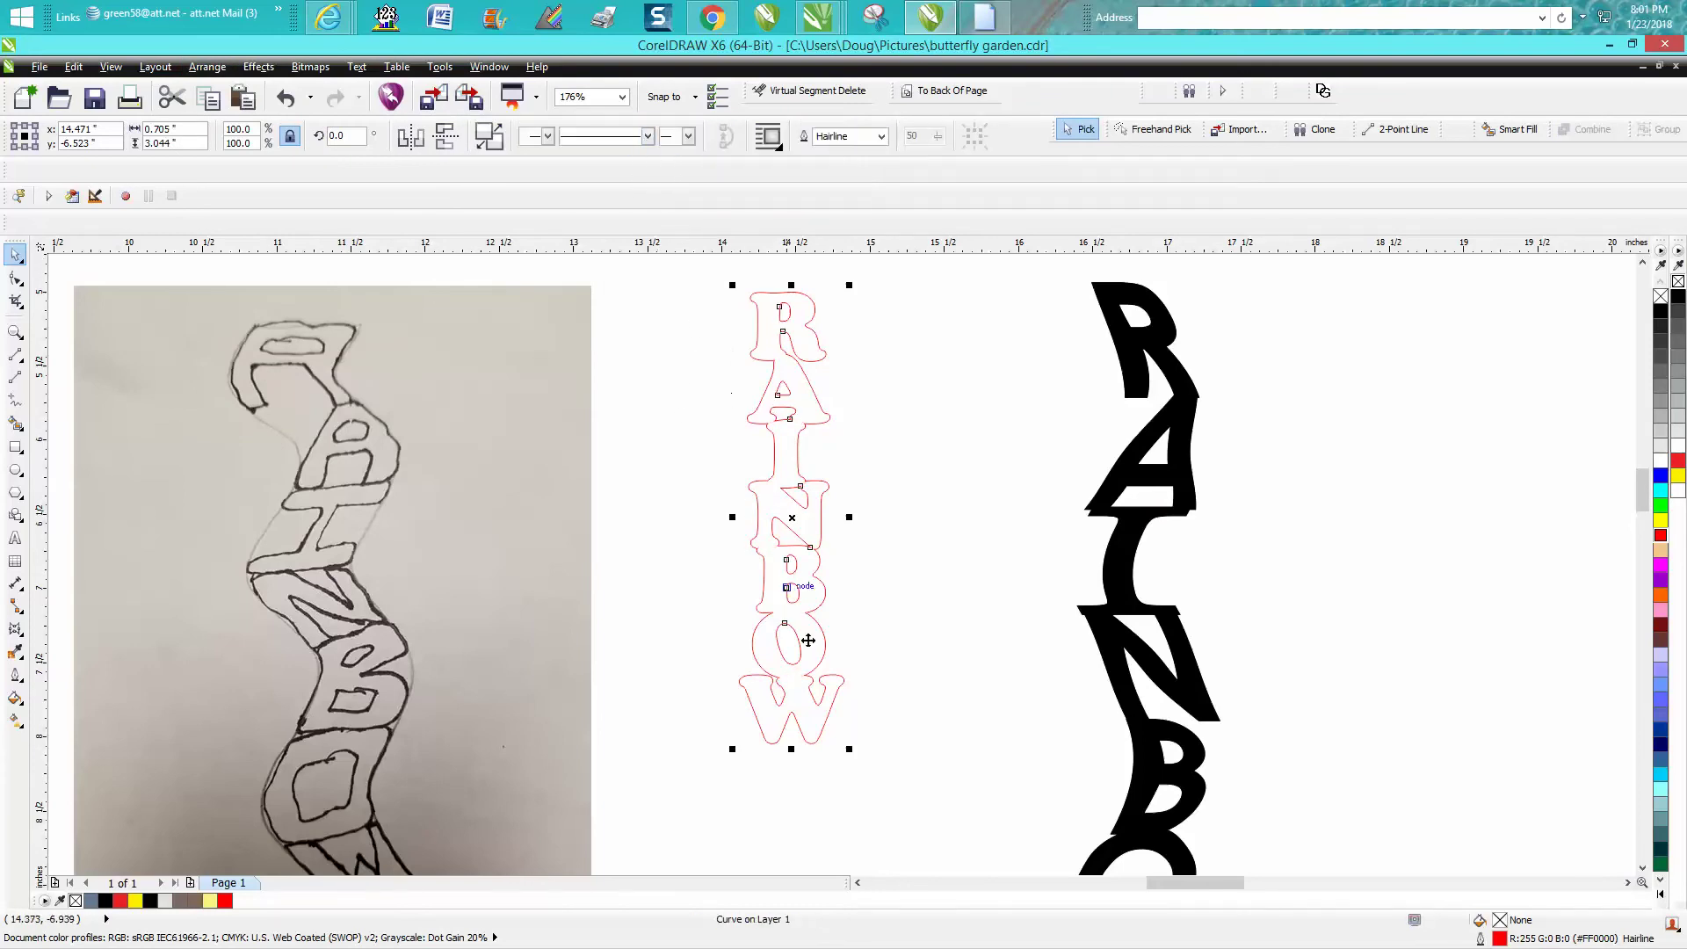
scroll(824, 639, "down", 2)
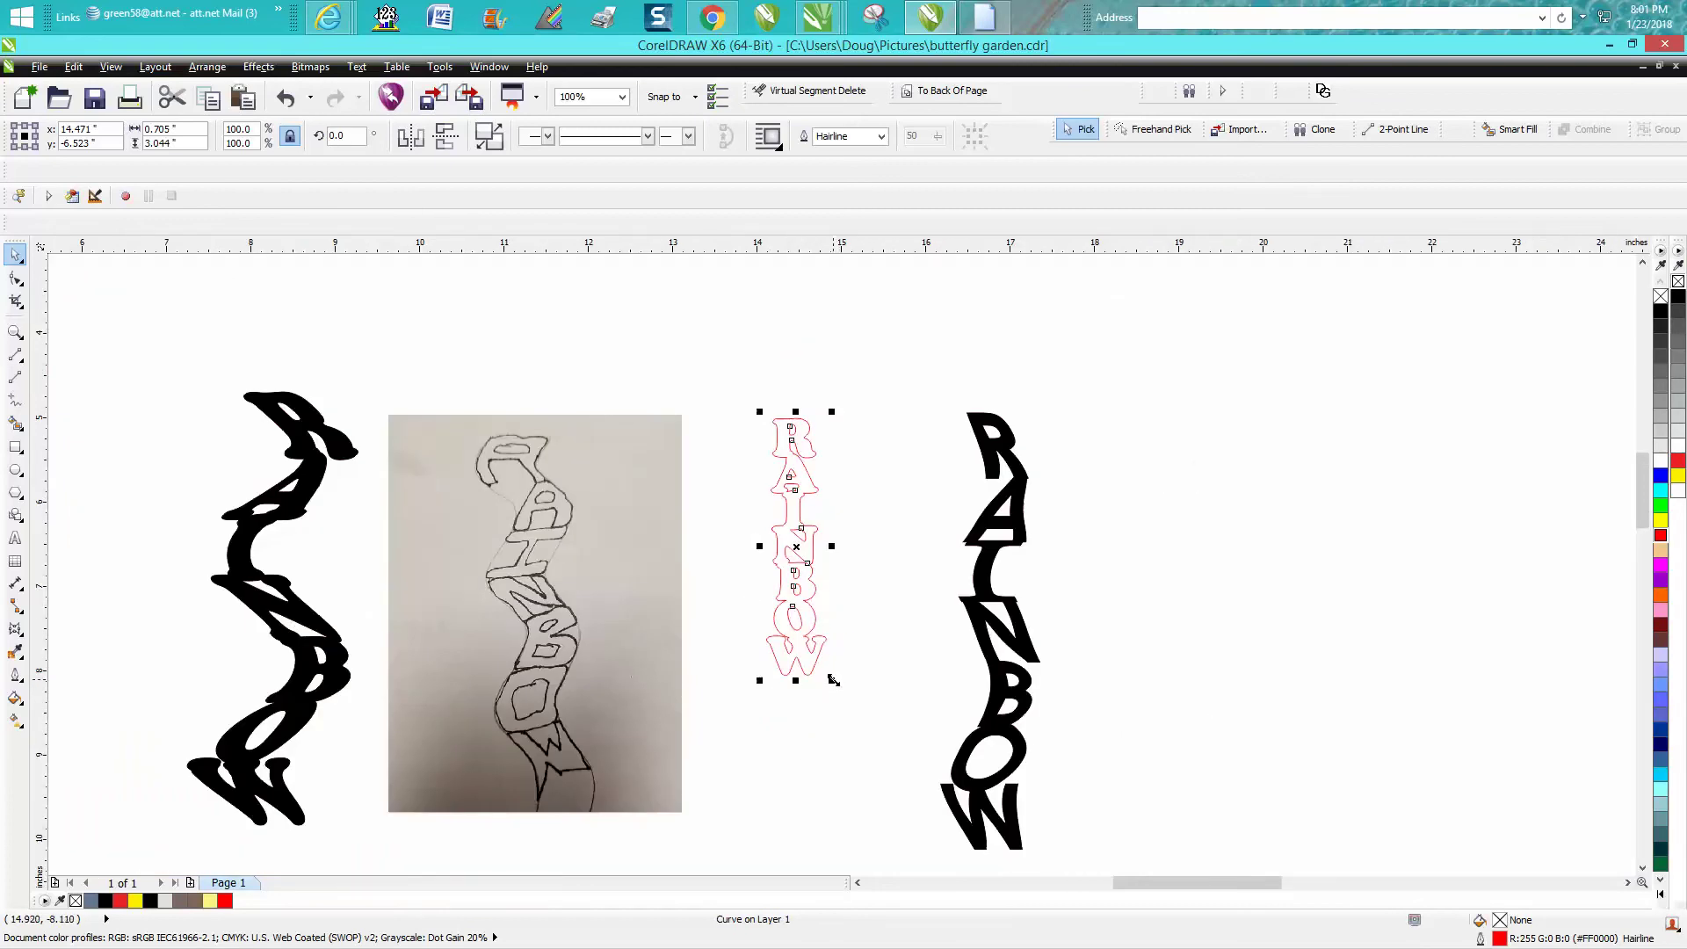
- Enlarge the red RAINBOW to 162%, delete the envelope's middle nodes, and add a left-side node
left_click_drag(833, 679, 869, 838)
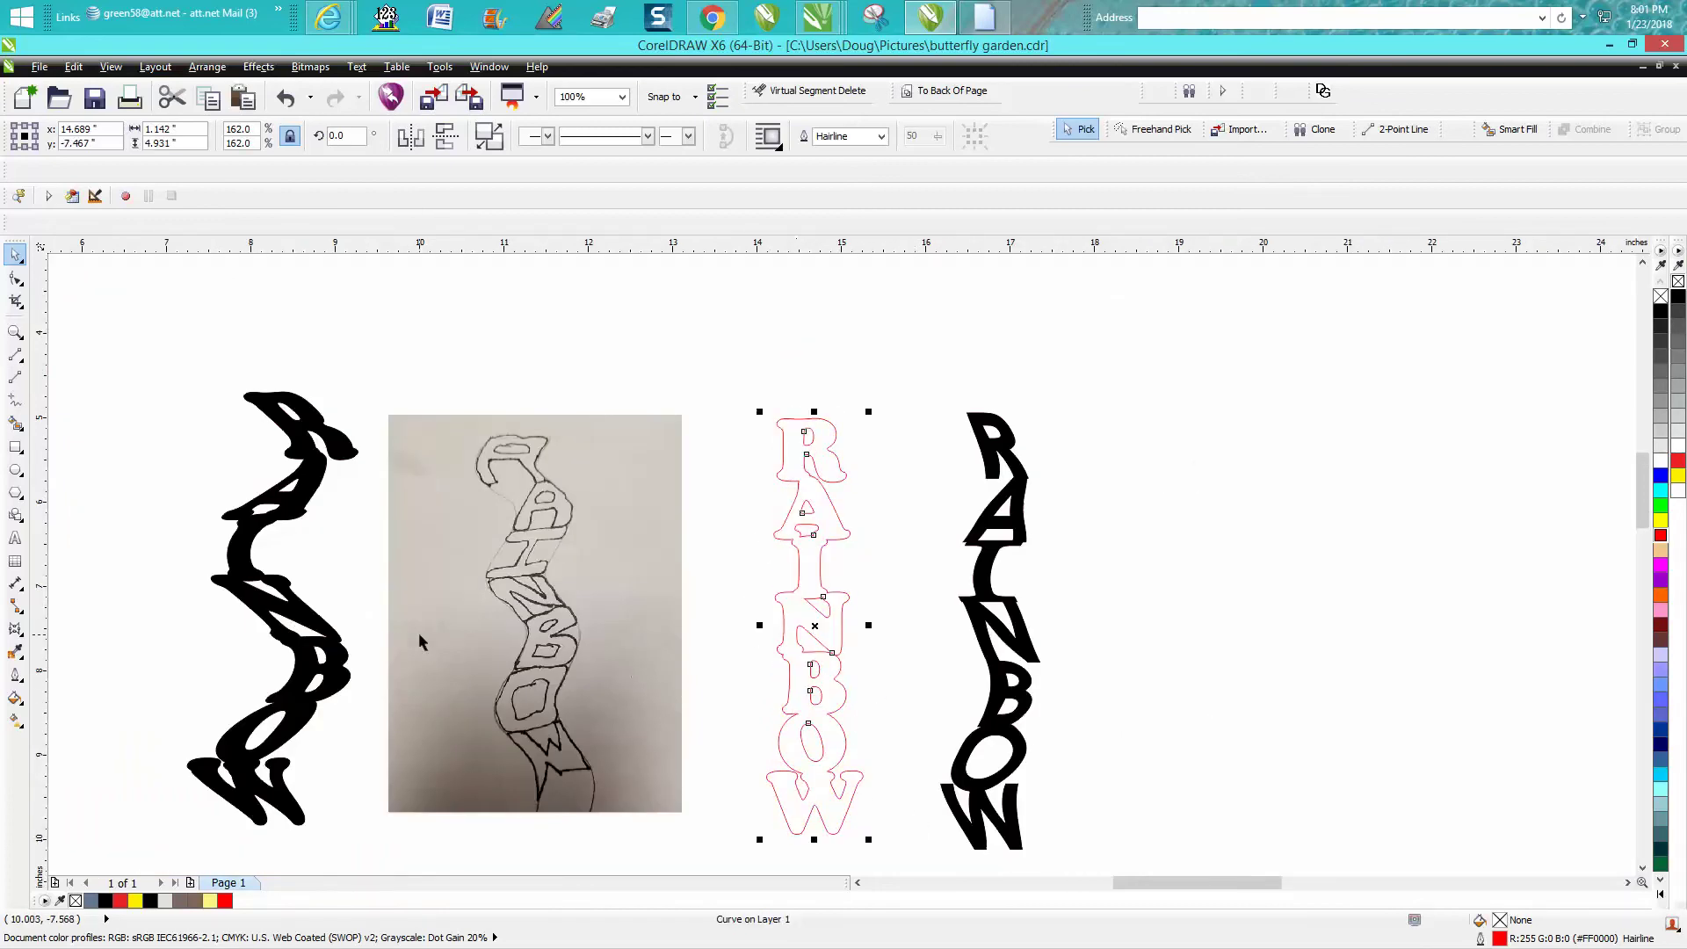
left_click(15, 628)
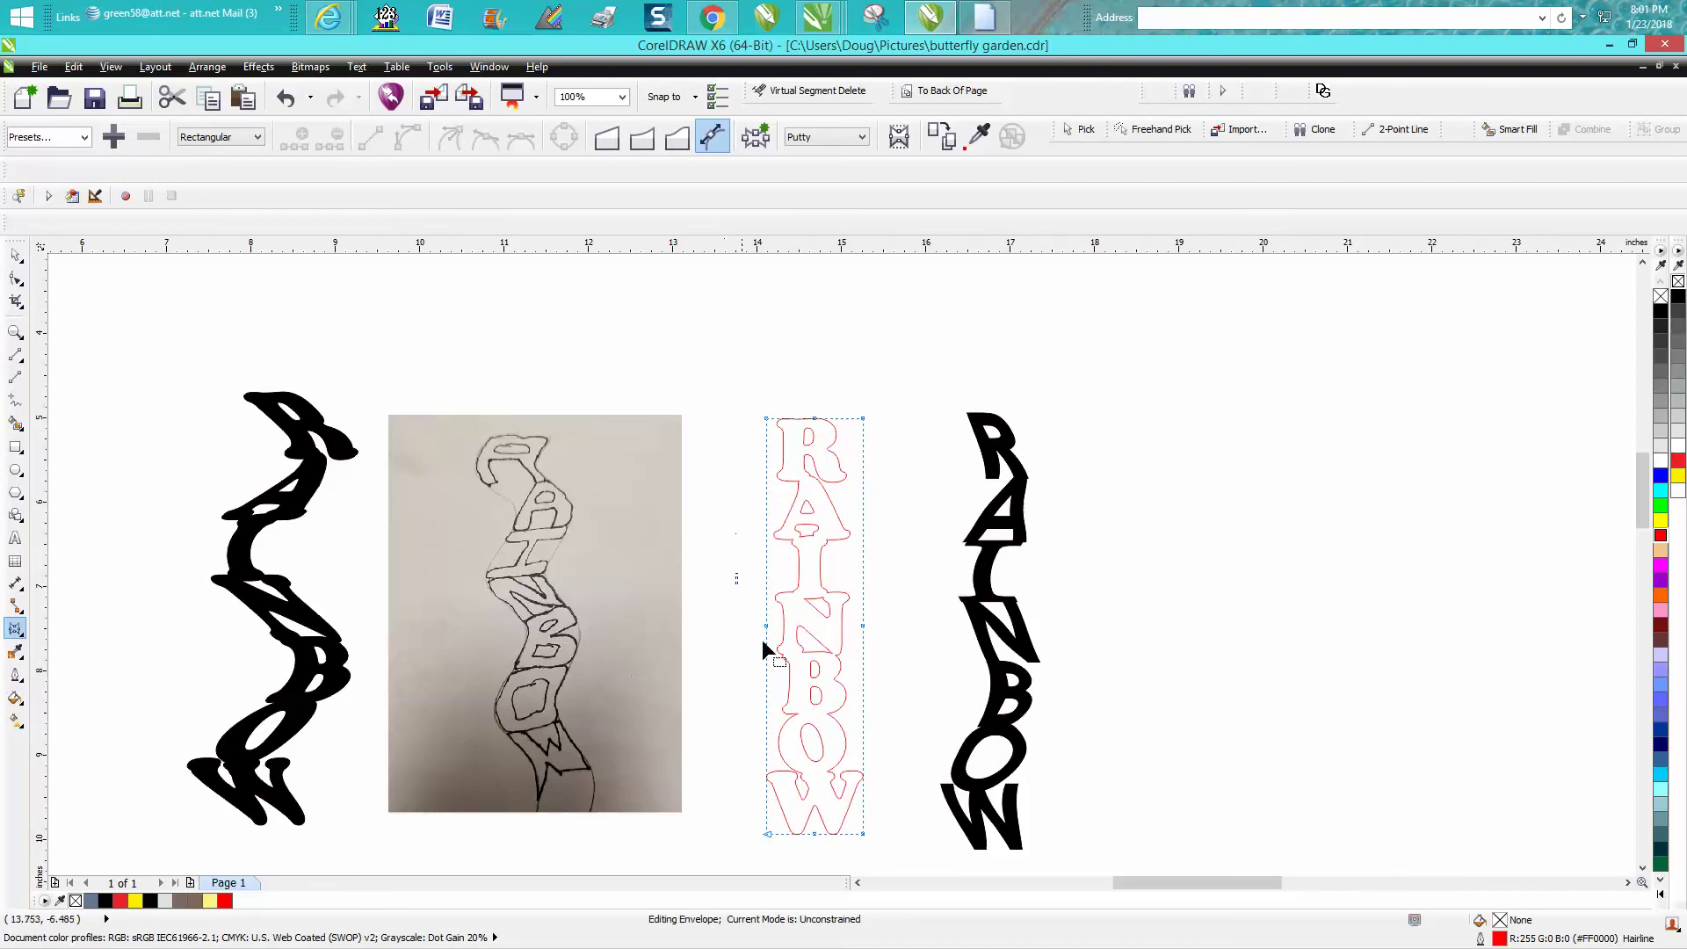
left_click_drag(735, 573, 888, 667)
key("Delete")
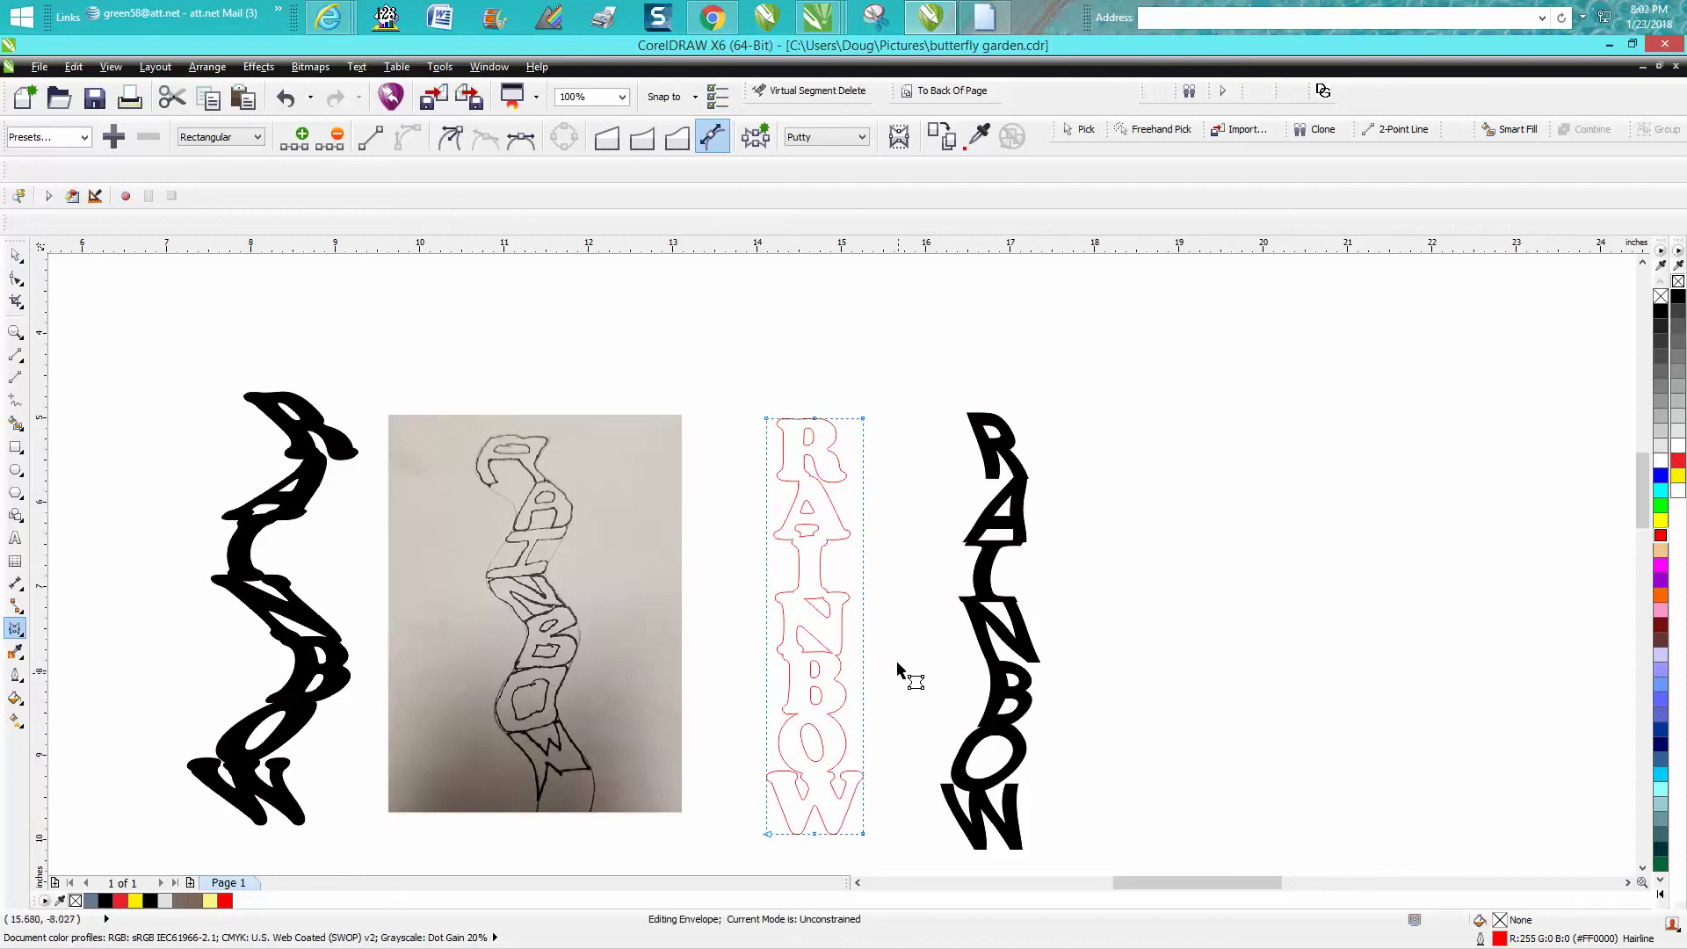
left_click_drag(830, 450, 830, 450)
key("Delete")
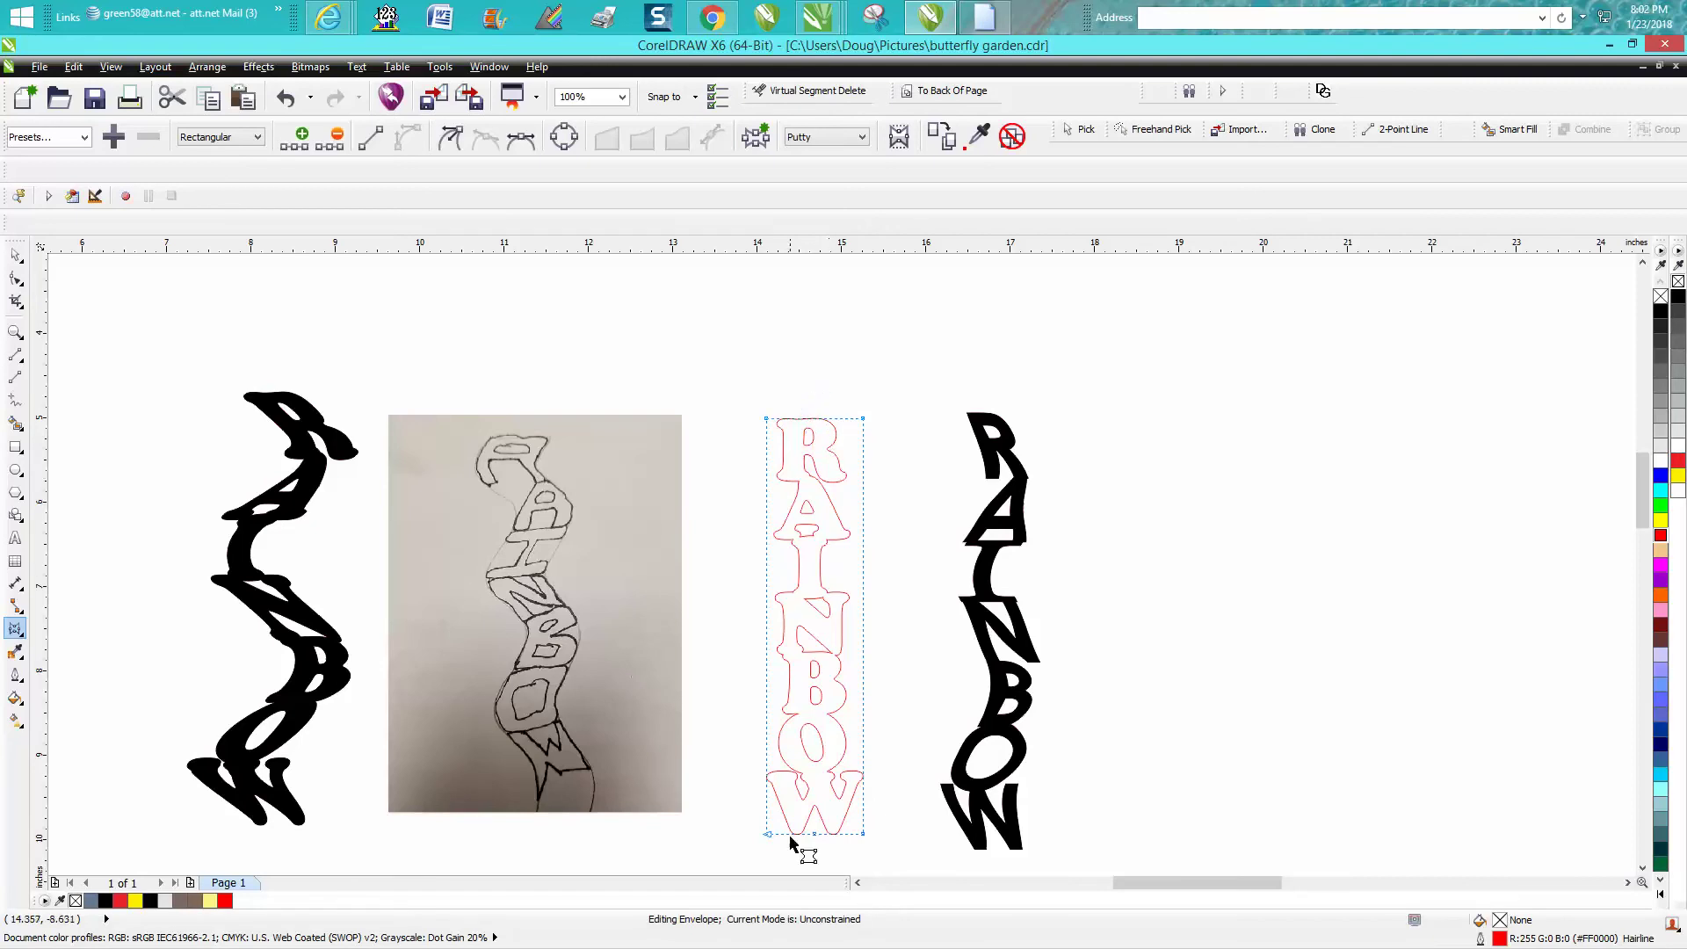
left_click_drag(809, 851, 843, 819)
key("Delete")
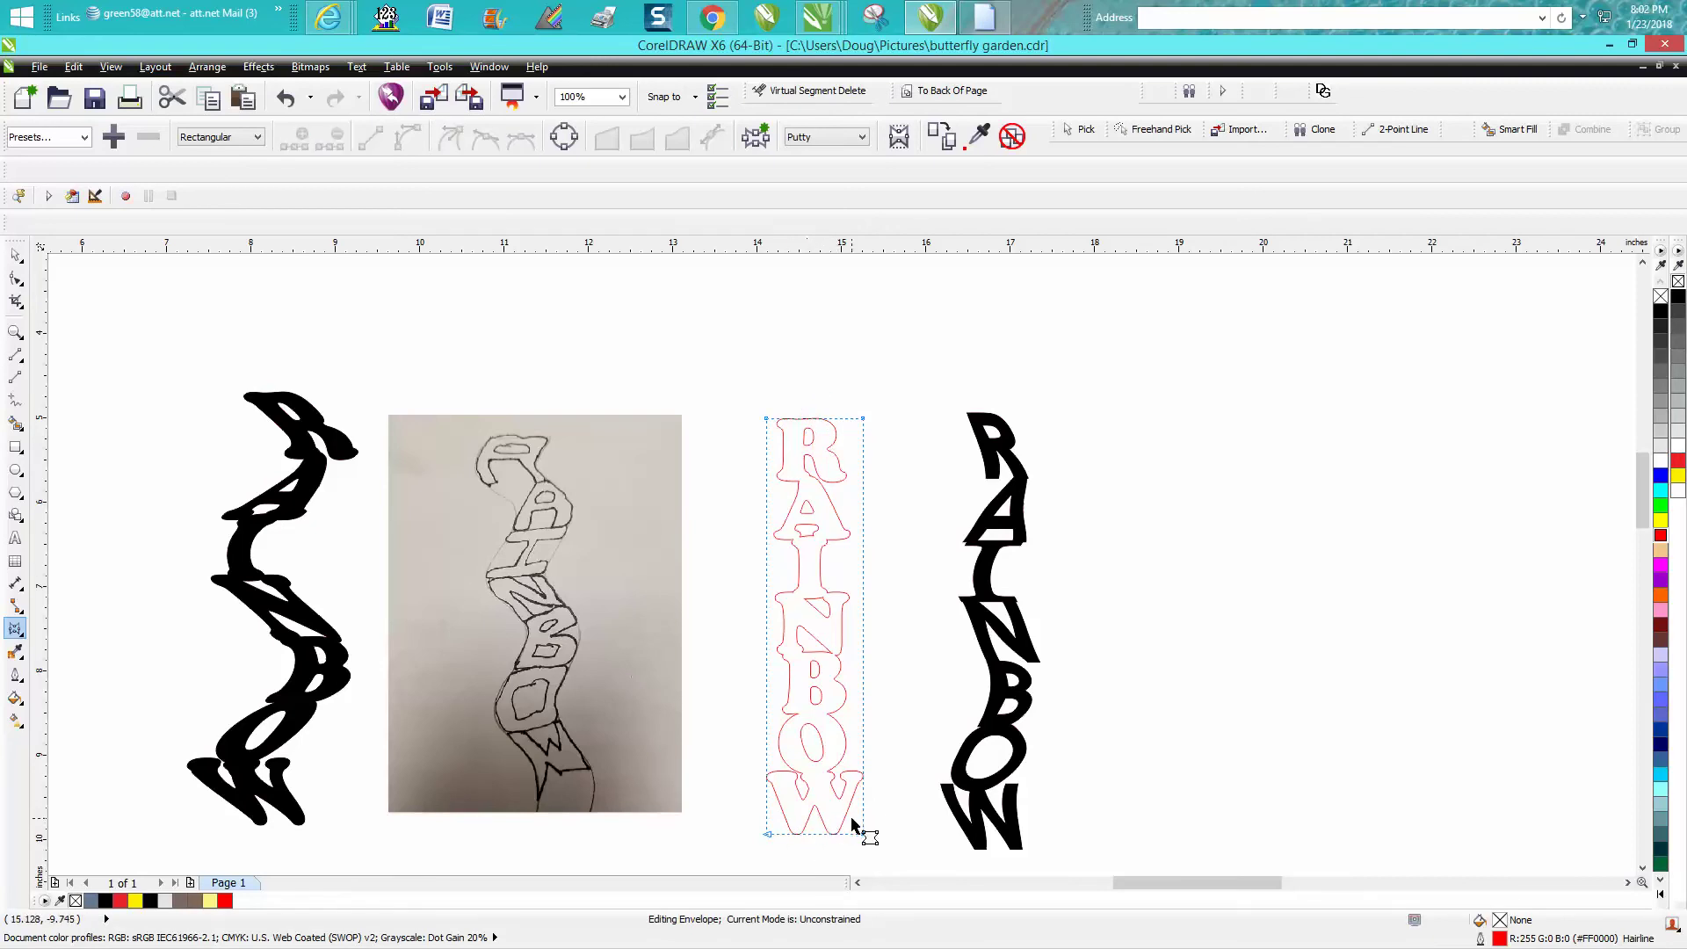
left_click(766, 420)
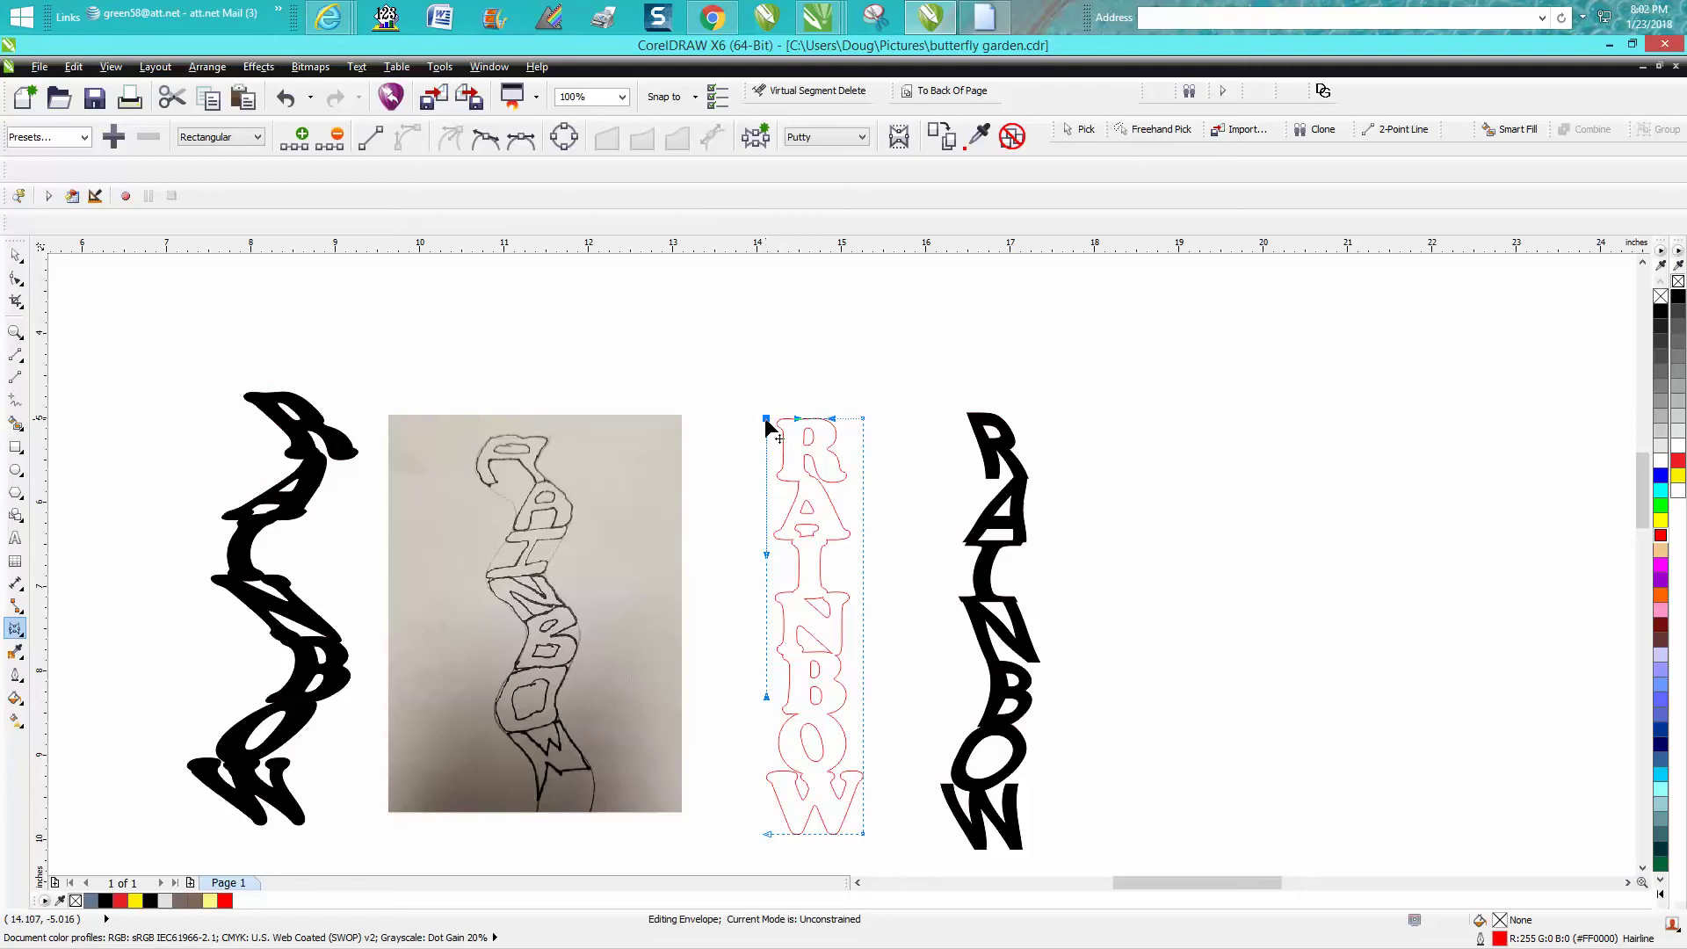
left_click(301, 137)
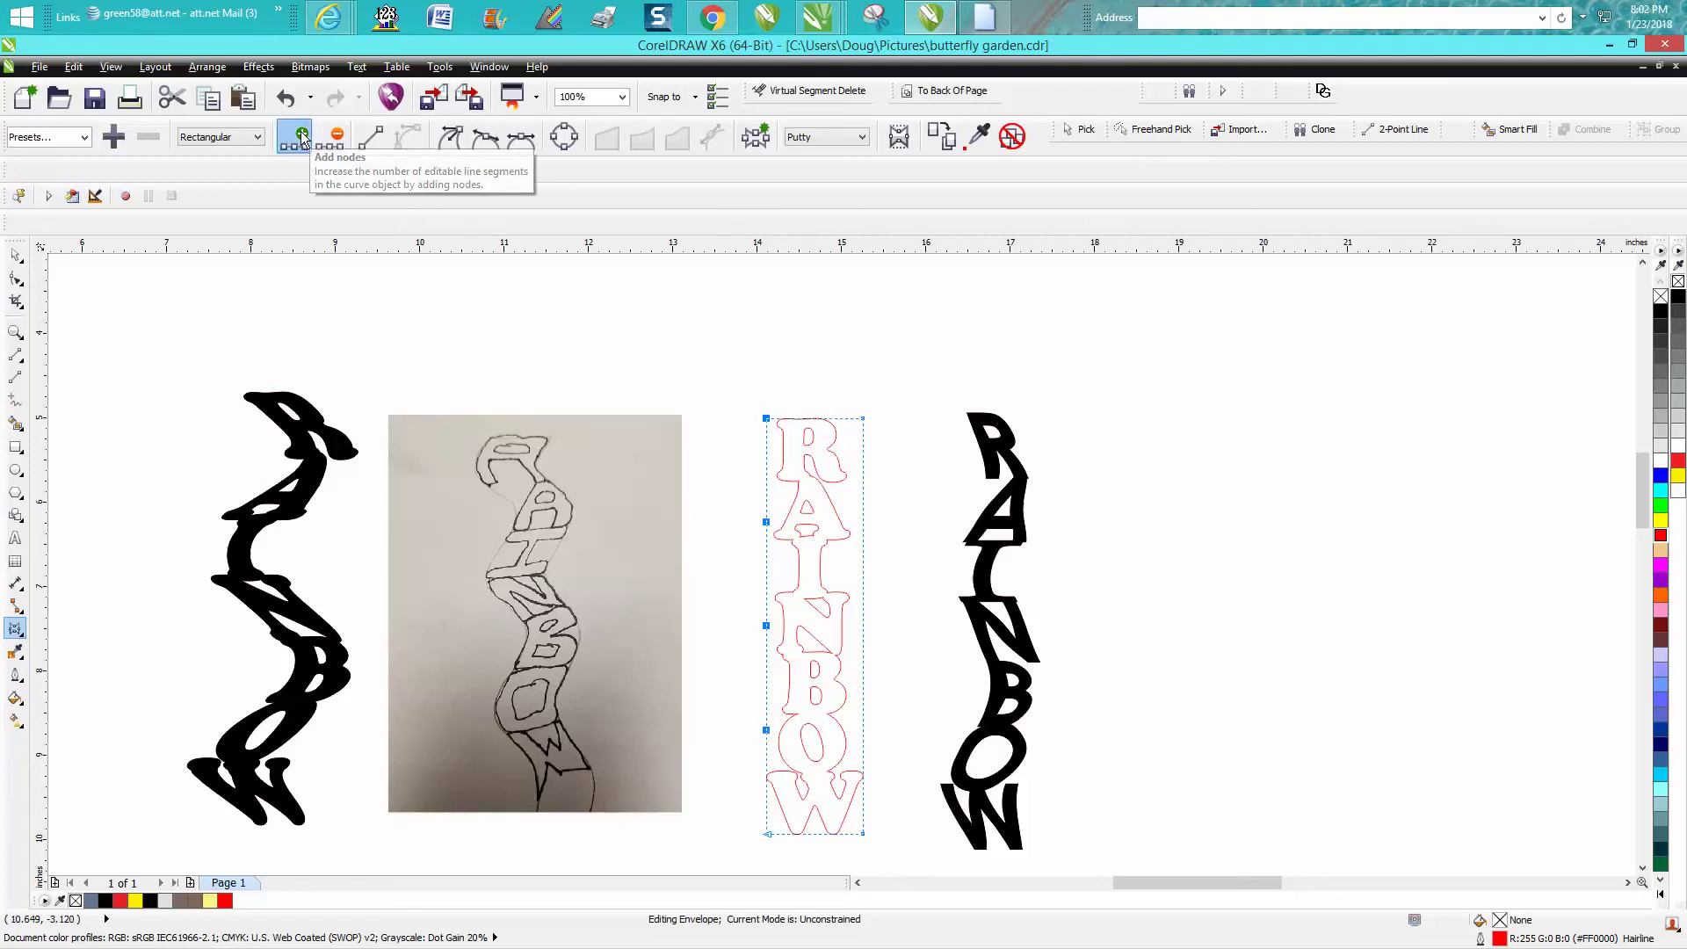
- Add evenly spaced envelope nodes along both edges, then check the black wavy RAINBOW for reference
left_click(301, 136)
left_click(301, 136)
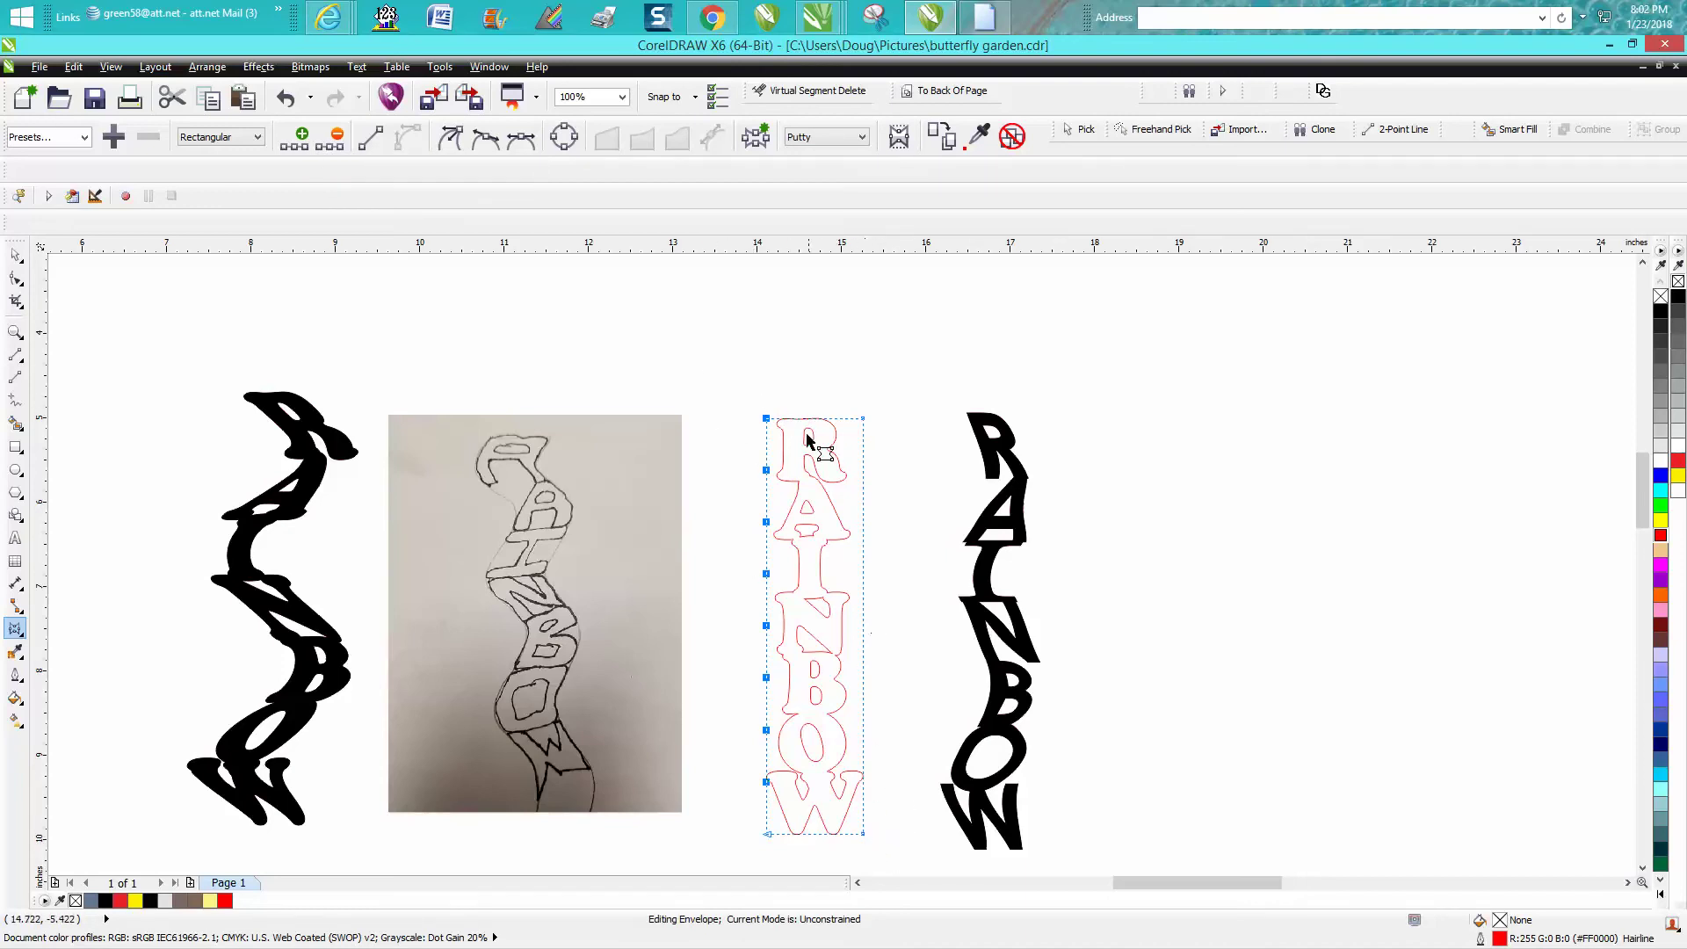
left_click(865, 836)
left_click(307, 138)
left_click(308, 138)
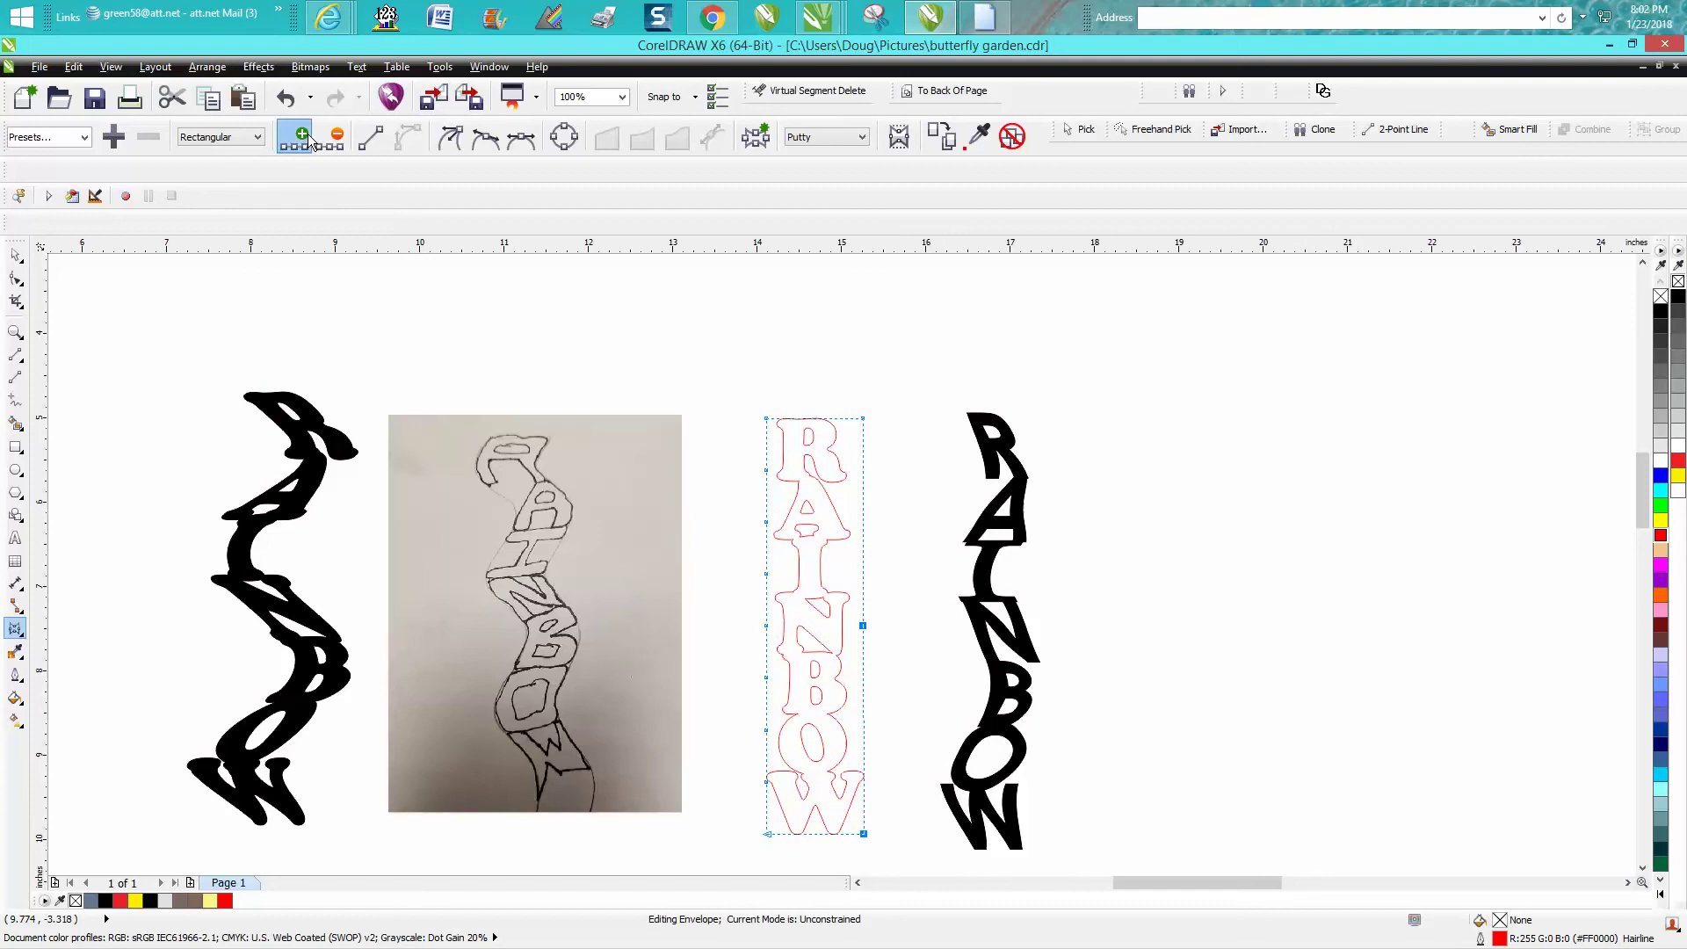
left_click(307, 138)
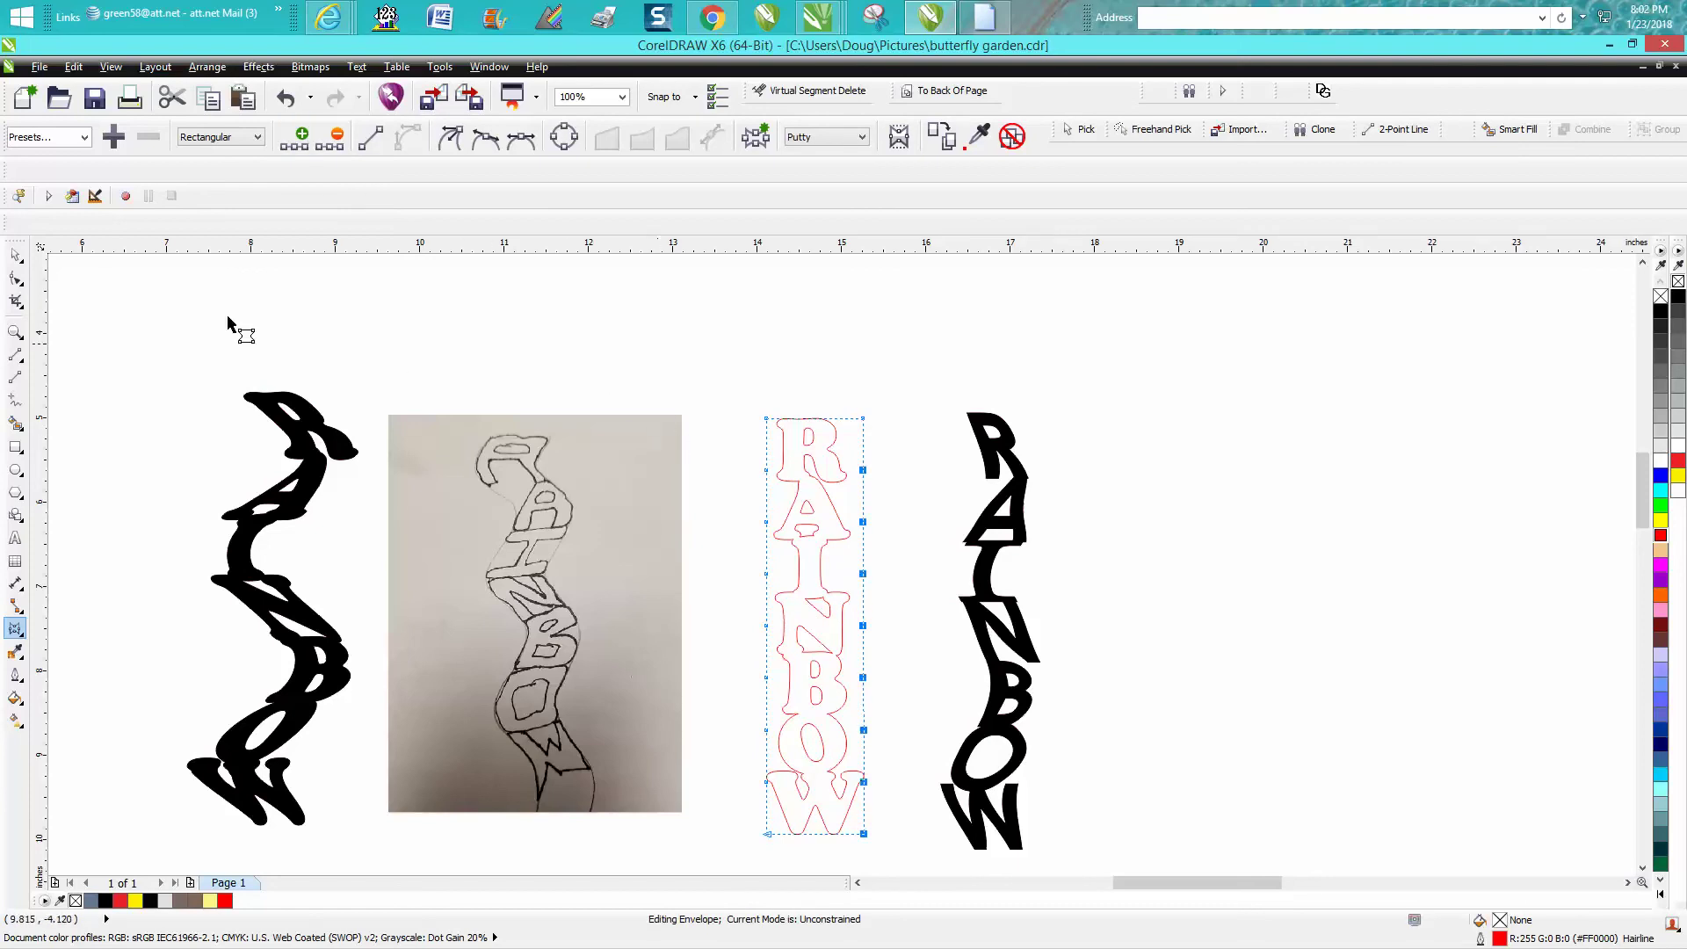
left_click(18, 256)
left_click(396, 308)
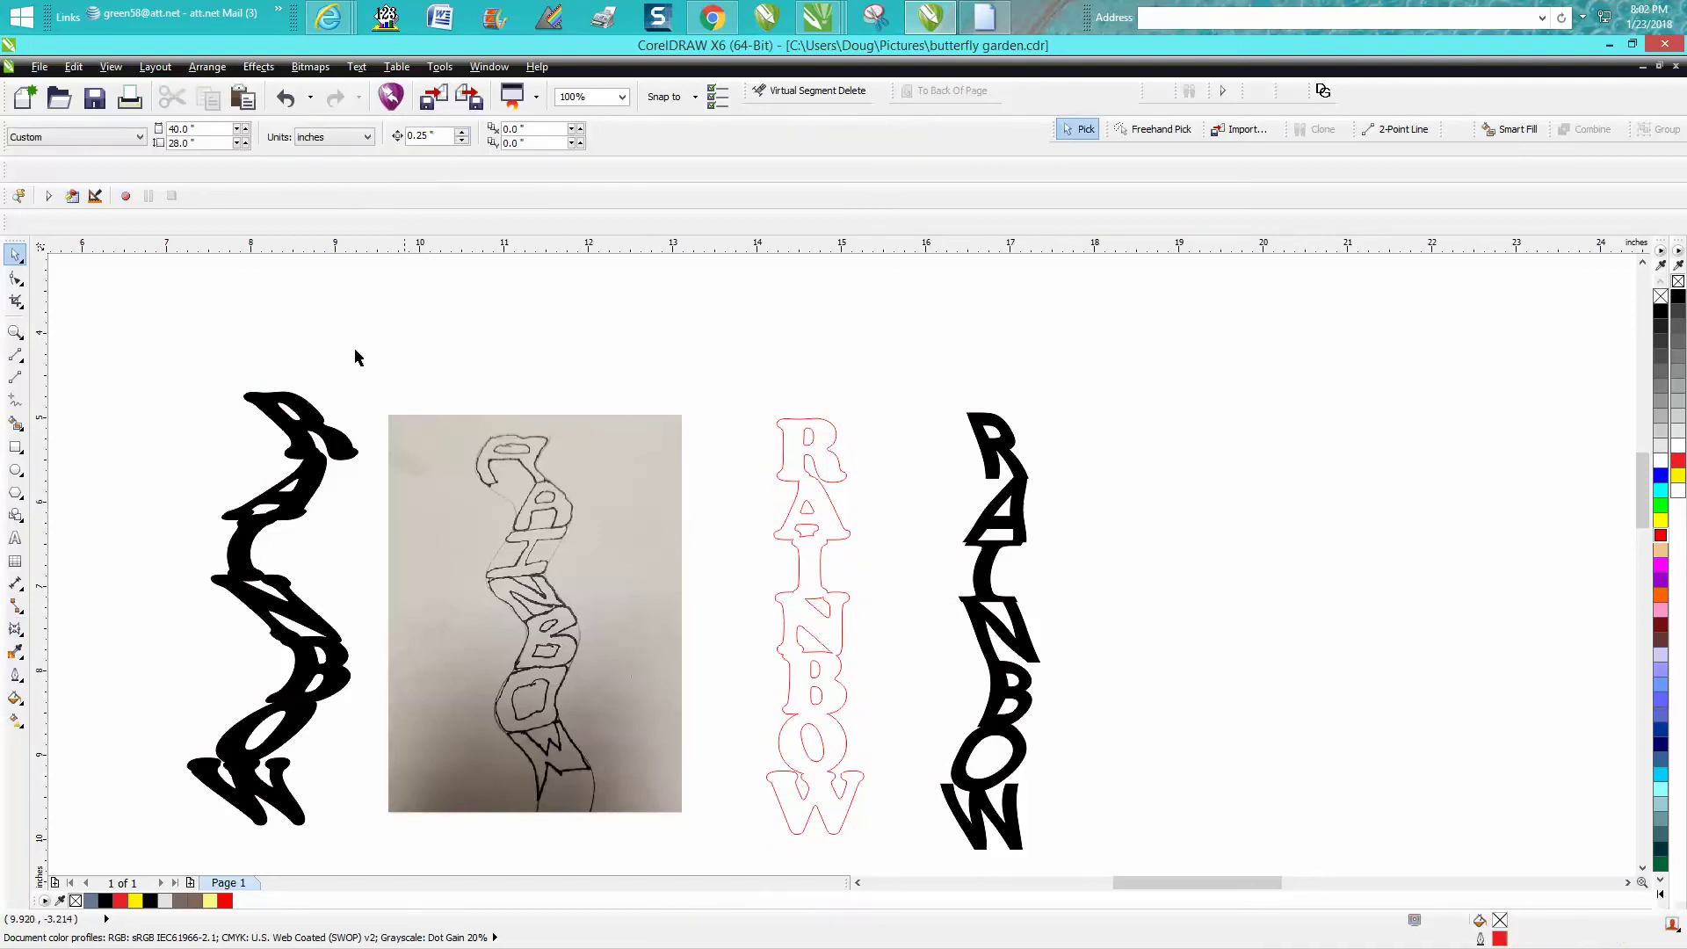
left_click(316, 469)
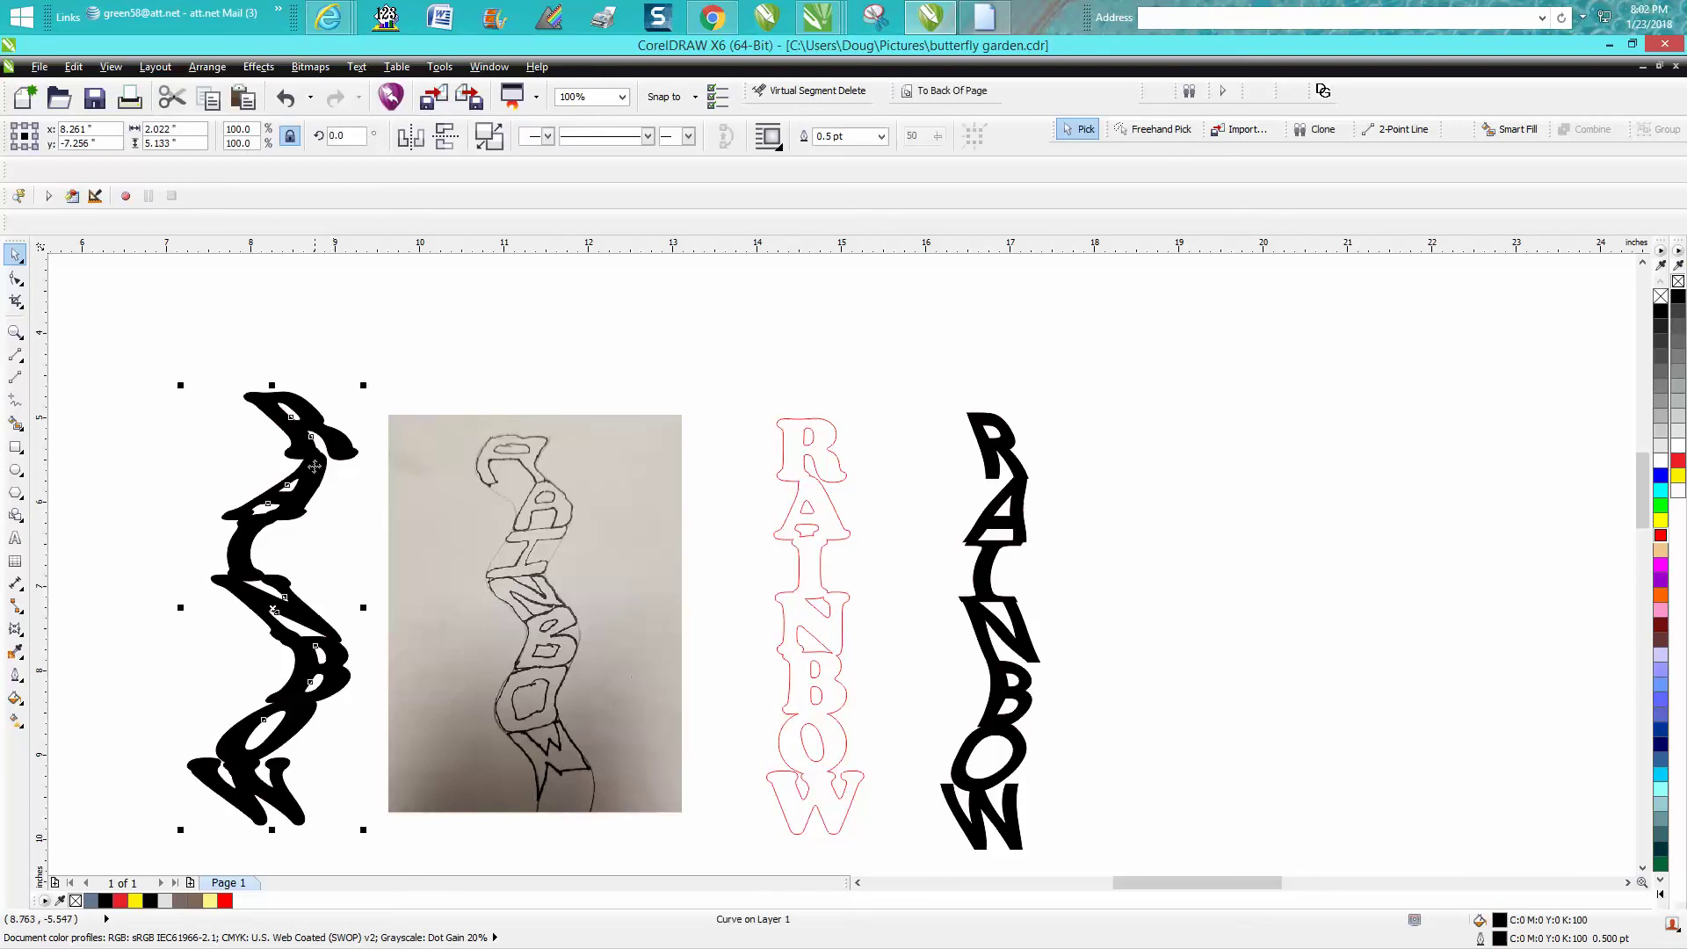
left_click(378, 299)
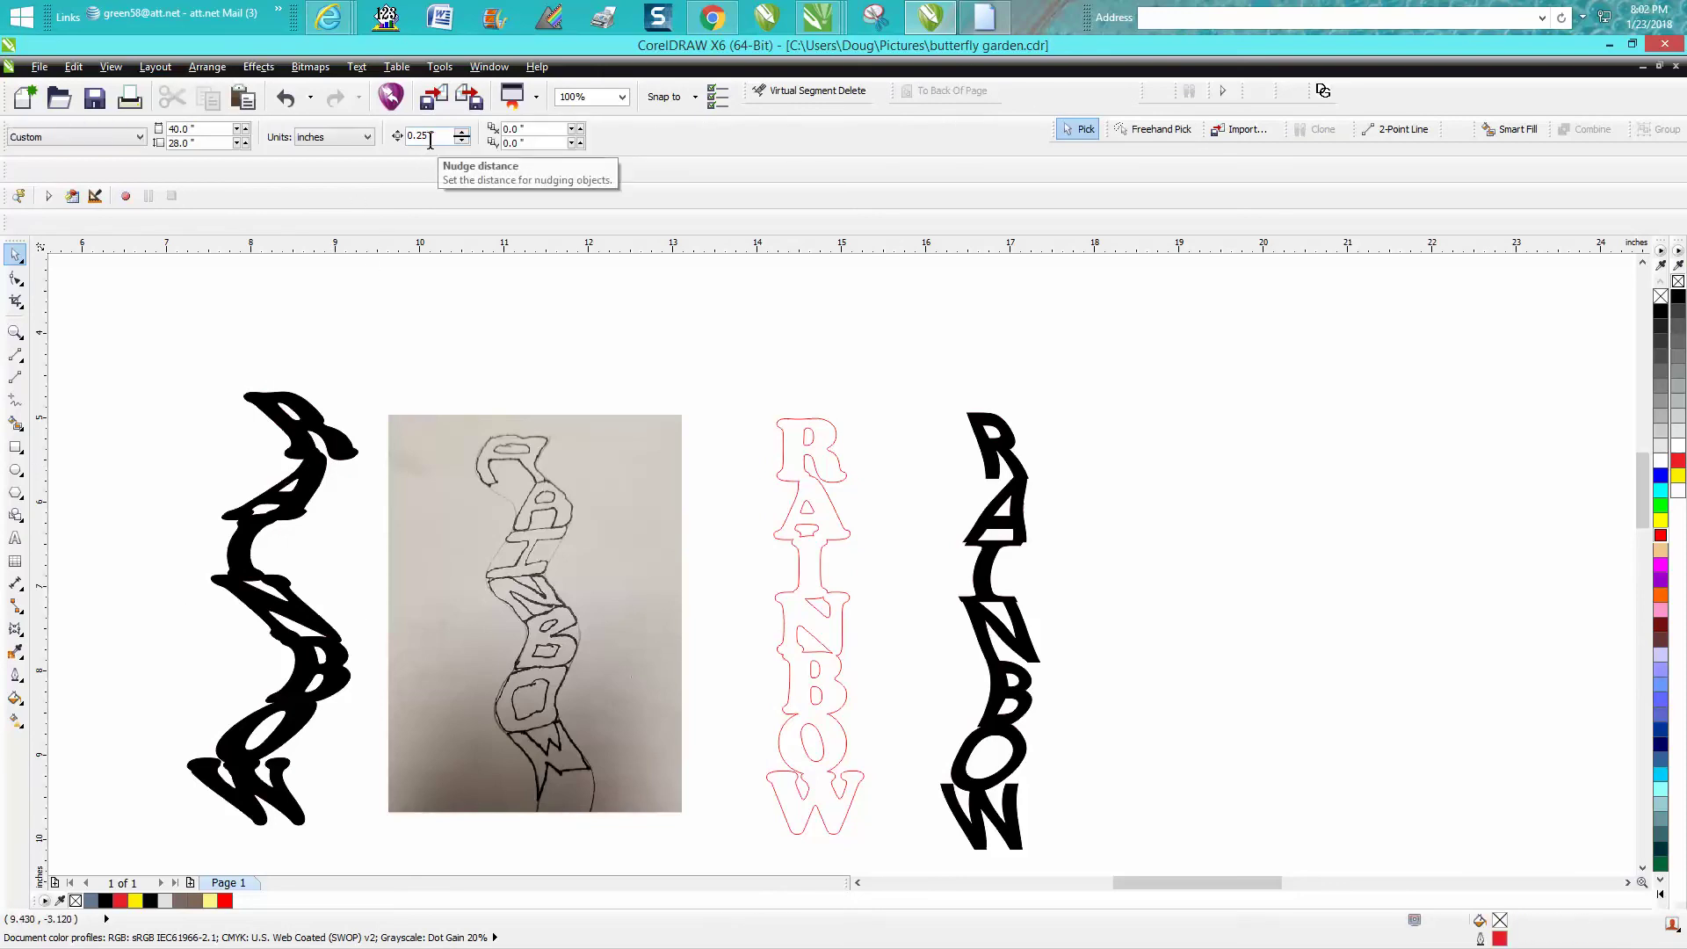
- Nudge the side-node pairs alternately right, left, right, left to make the column wavy
left_click(15, 628)
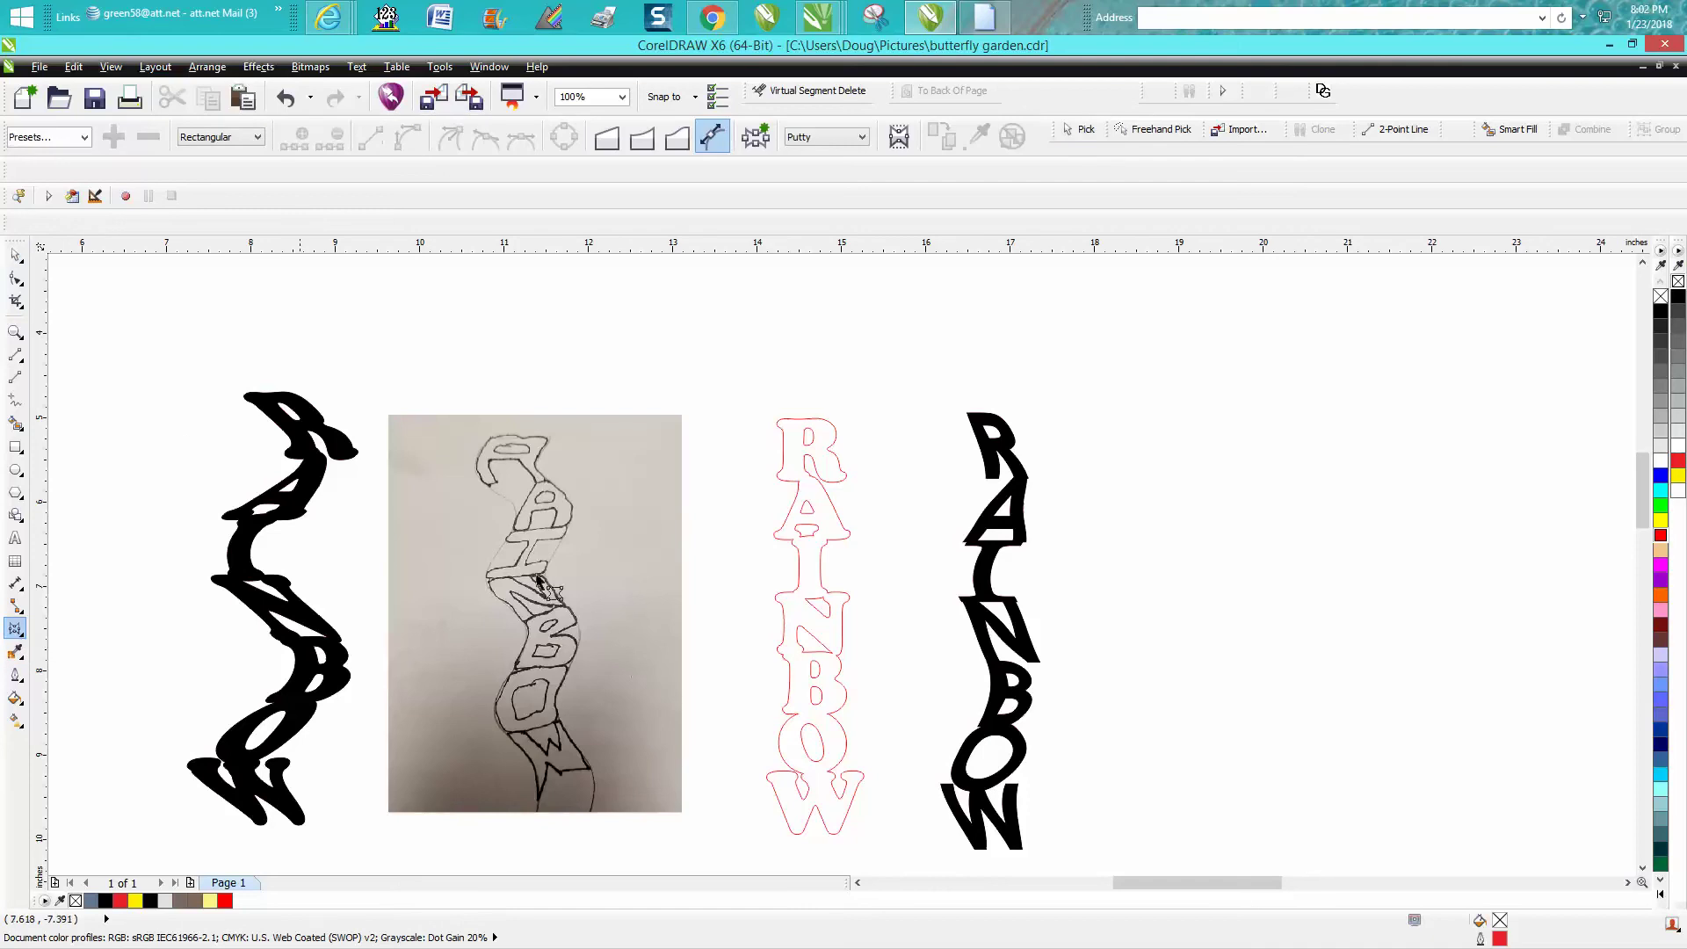
left_click(787, 489)
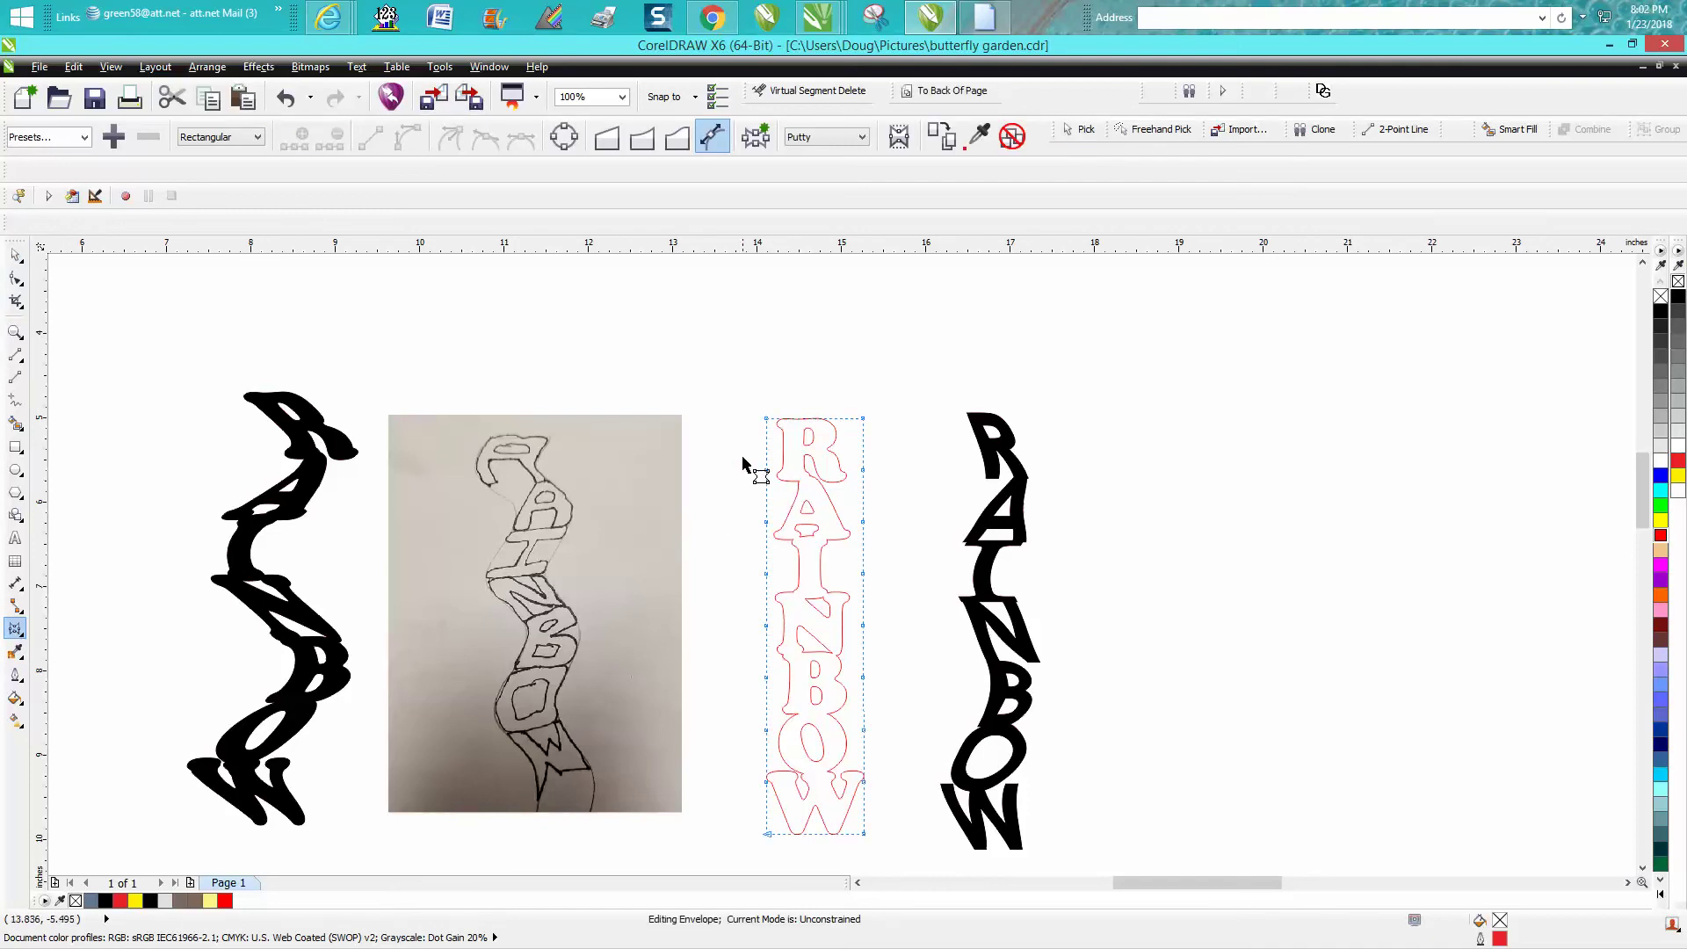
left_click_drag(870, 489, 882, 488)
key("Right")
key("Right")
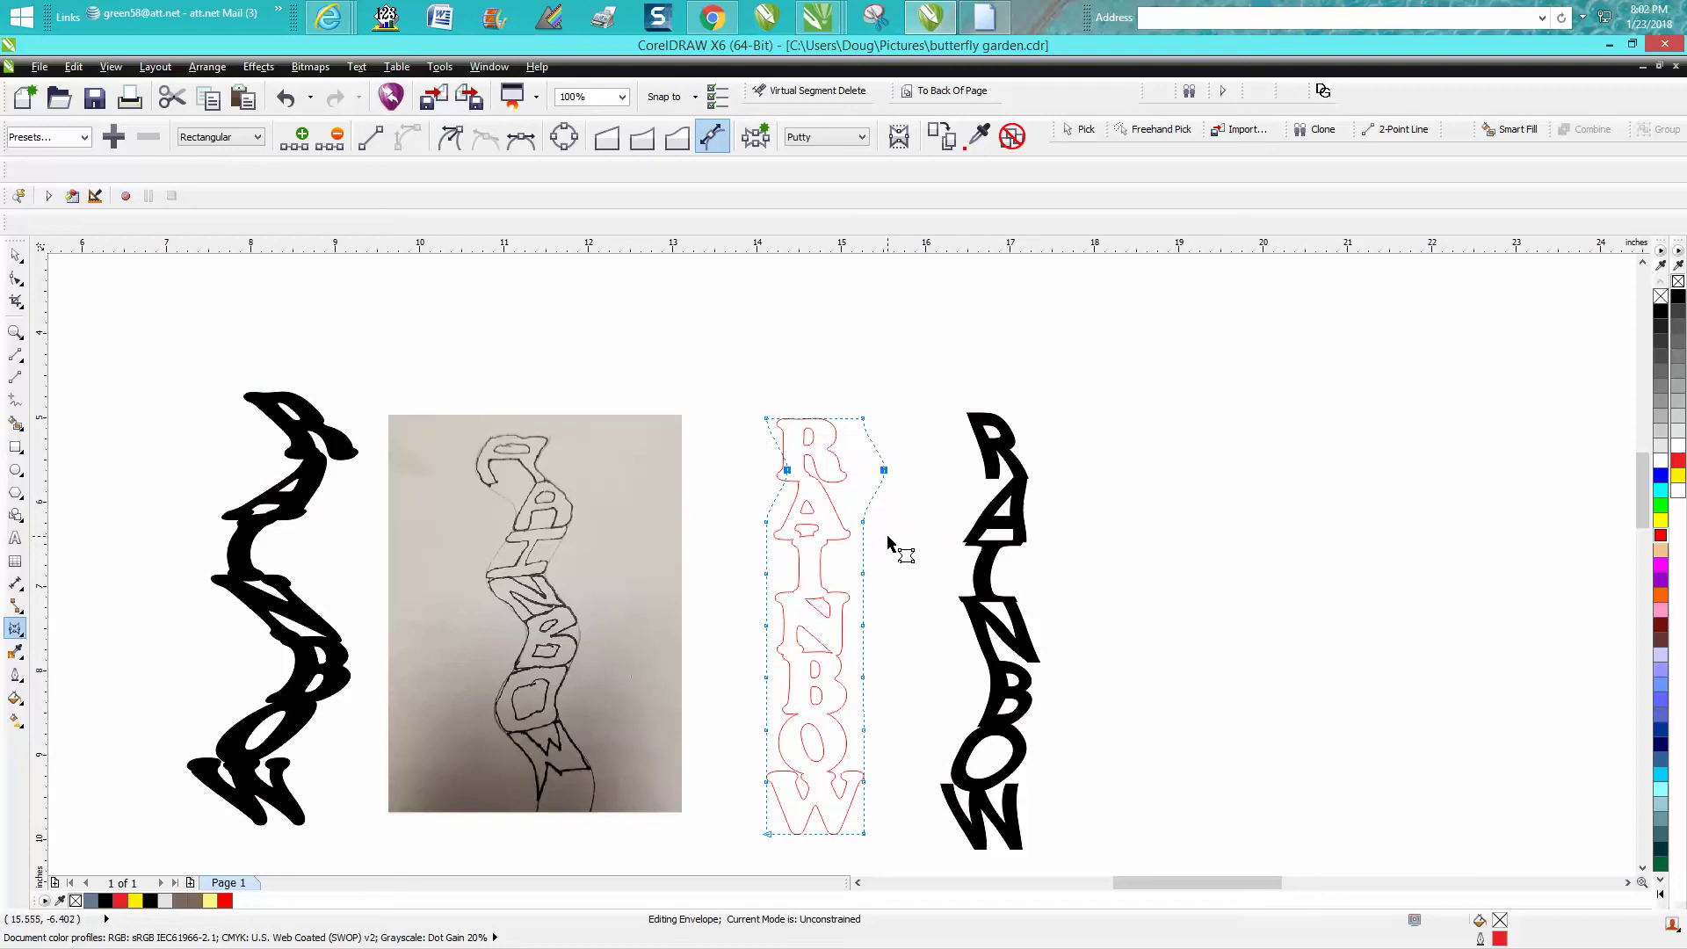
left_click_drag(889, 544, 727, 595)
key("Left")
key("Left")
left_click_drag(746, 656, 893, 688)
key("Right")
key("Right")
left_click_drag(892, 752, 743, 782)
key("Left")
key("Left")
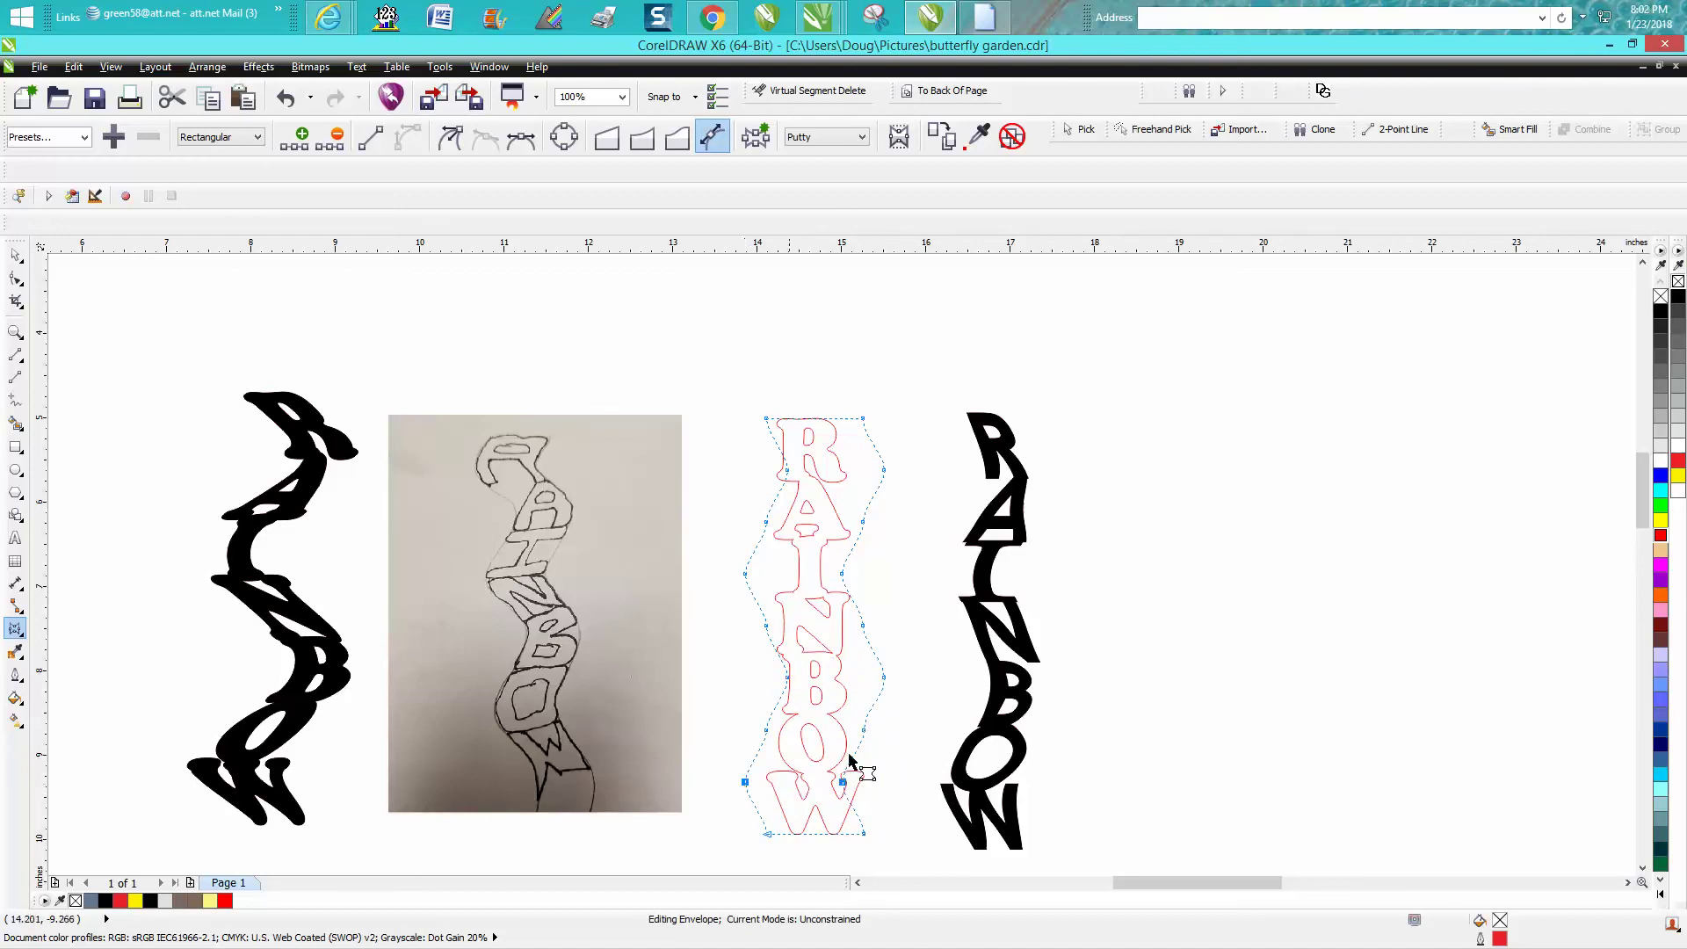
left_click(863, 730)
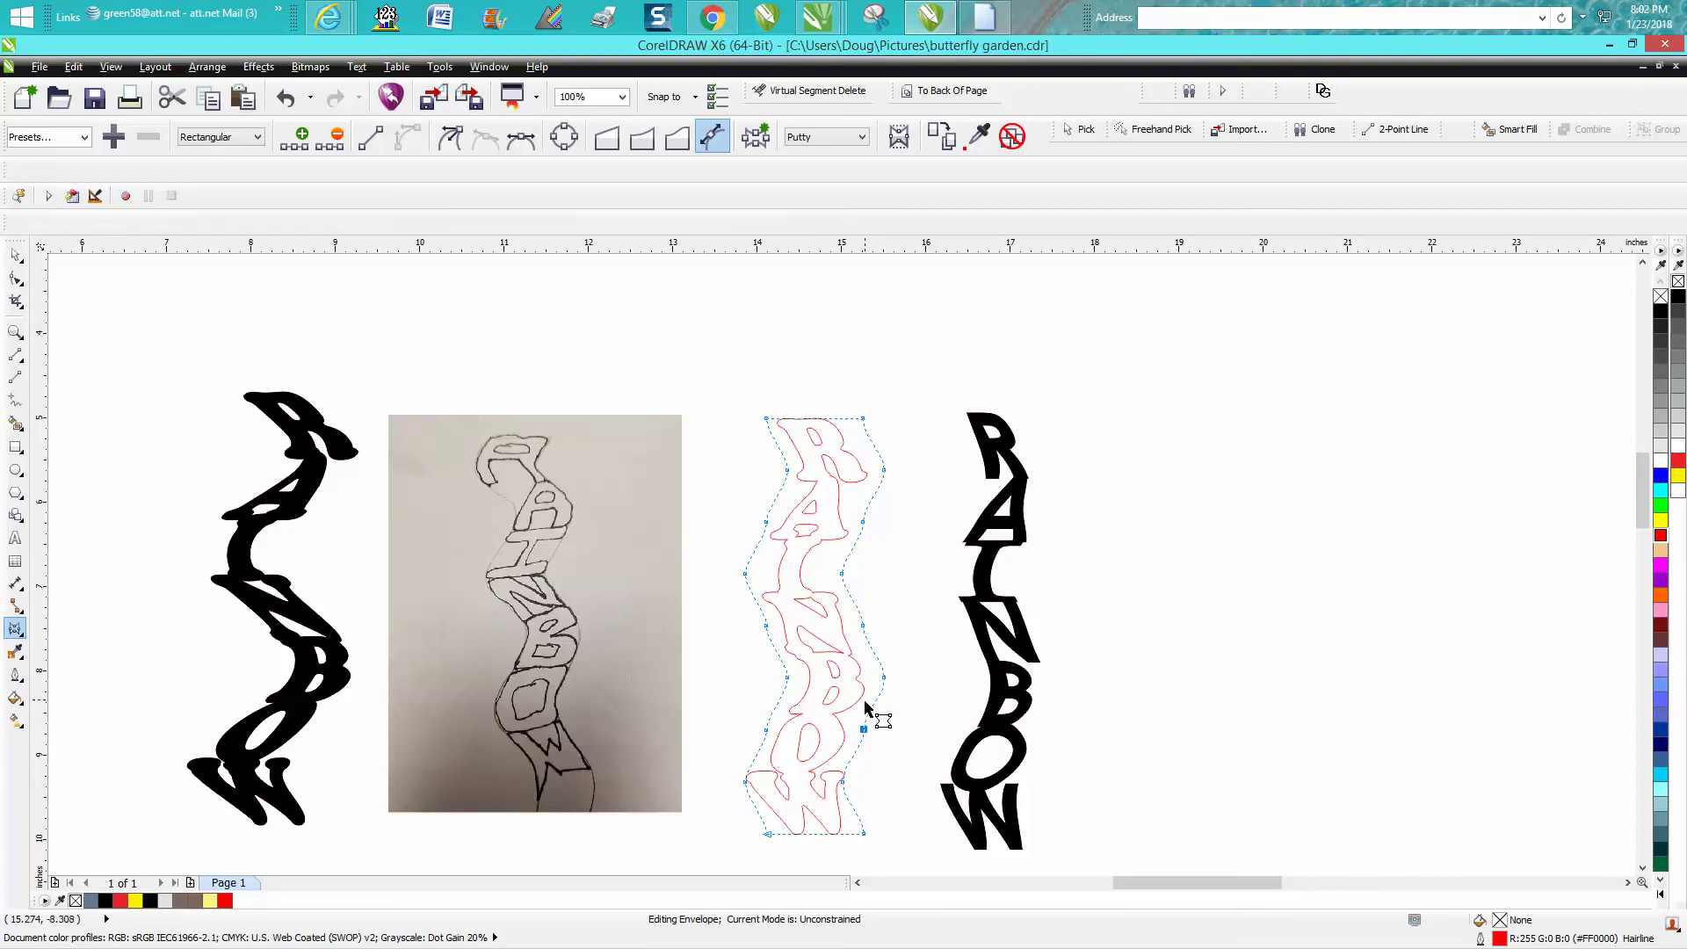
left_click(16, 255)
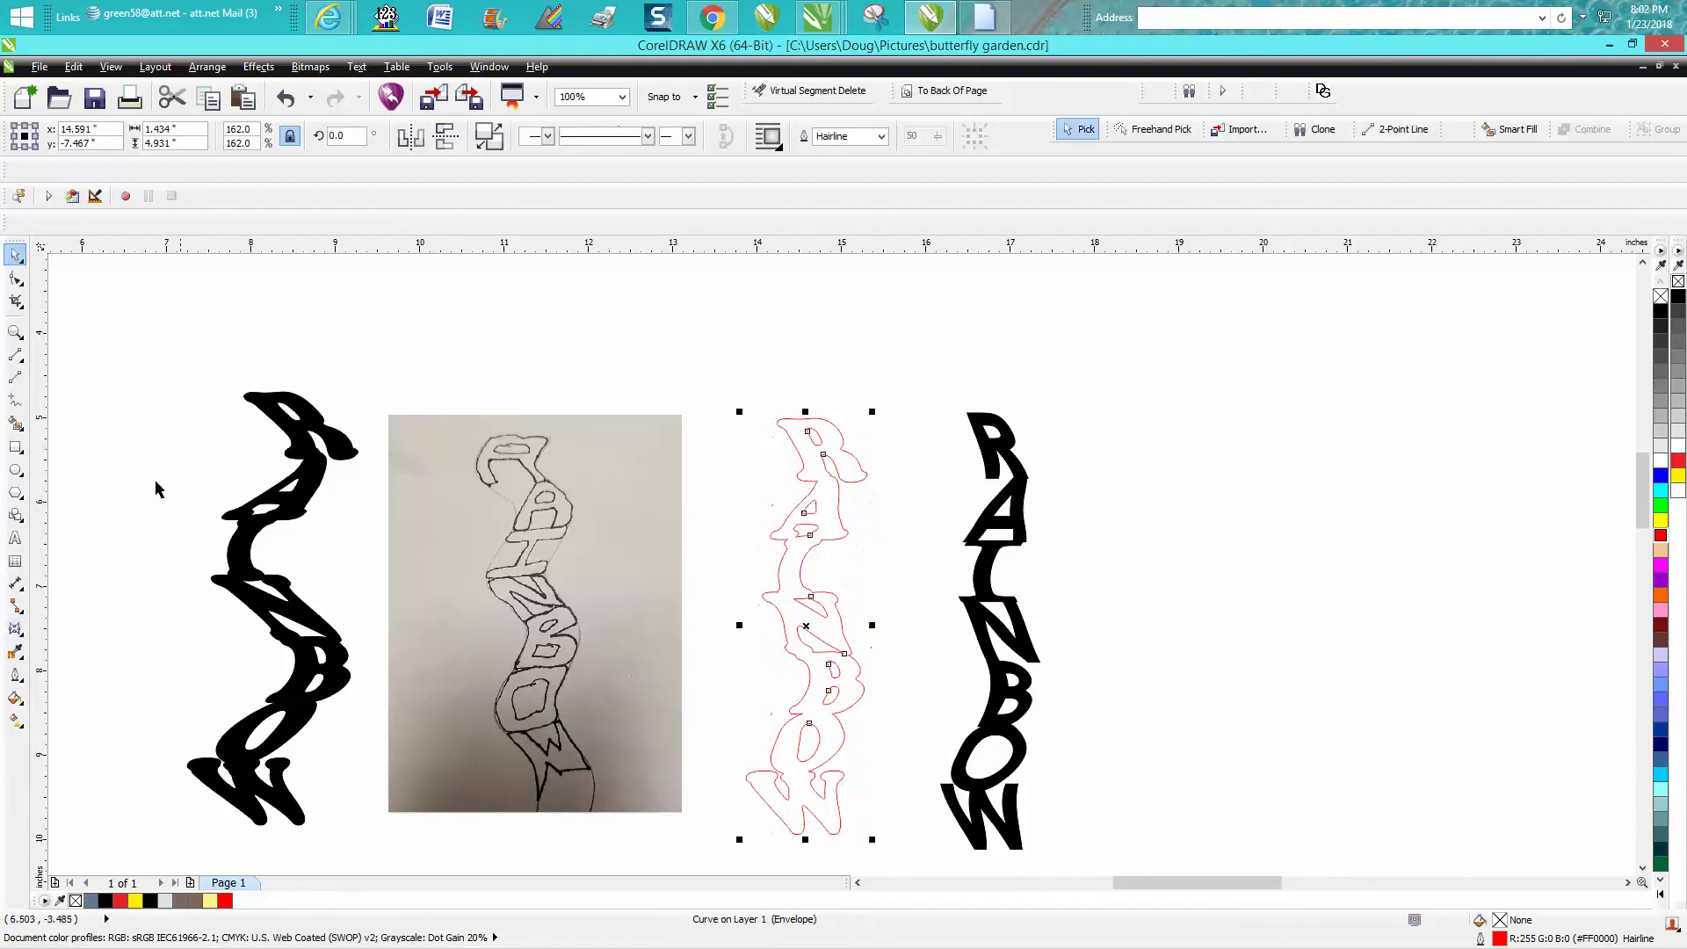
- Smart Fill the wavy RAINBOW solid black and move the filled copy and red outline right
left_click(16, 424)
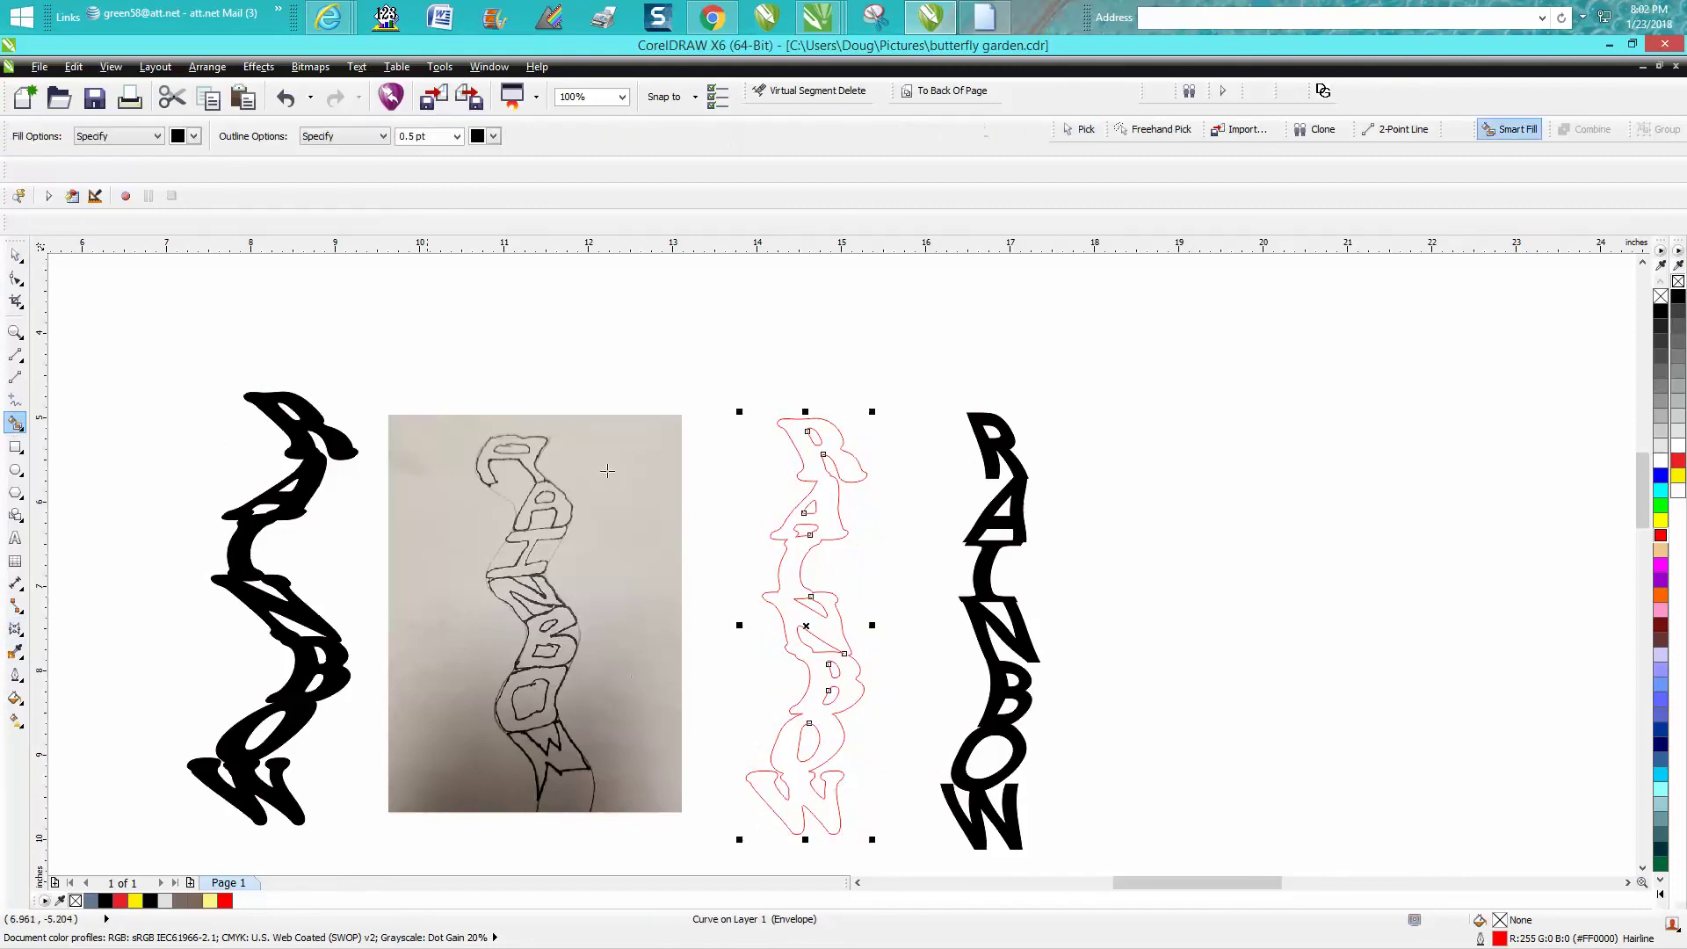
left_click(806, 456)
left_click(18, 255)
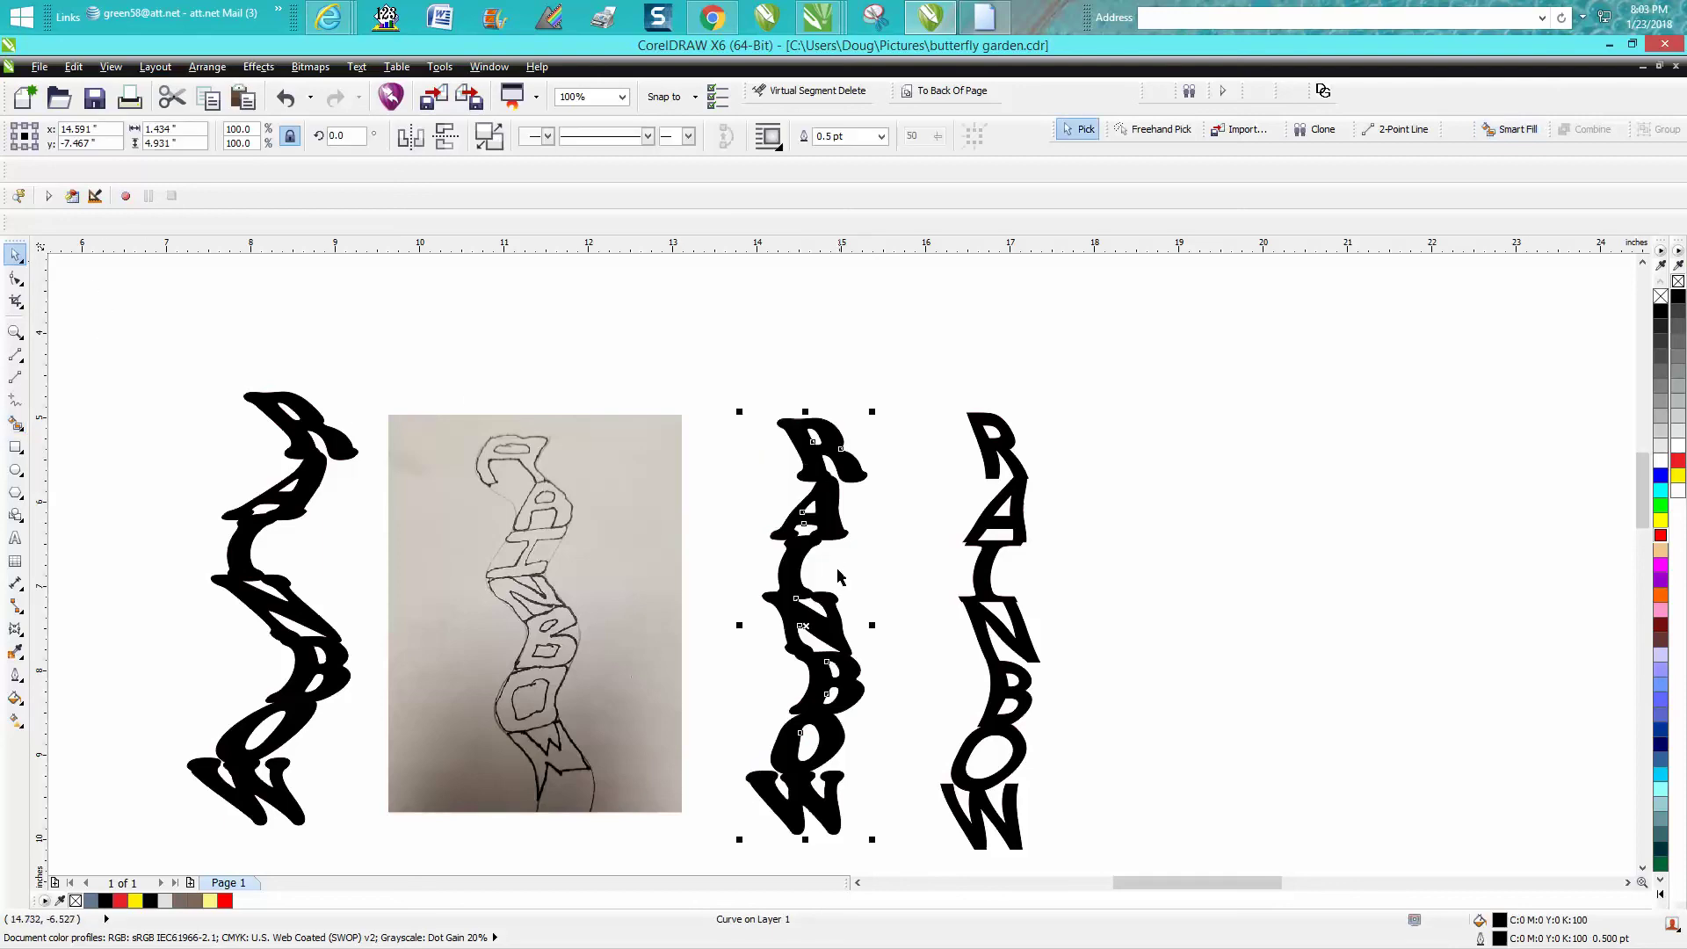
left_click_drag(810, 623, 1200, 573)
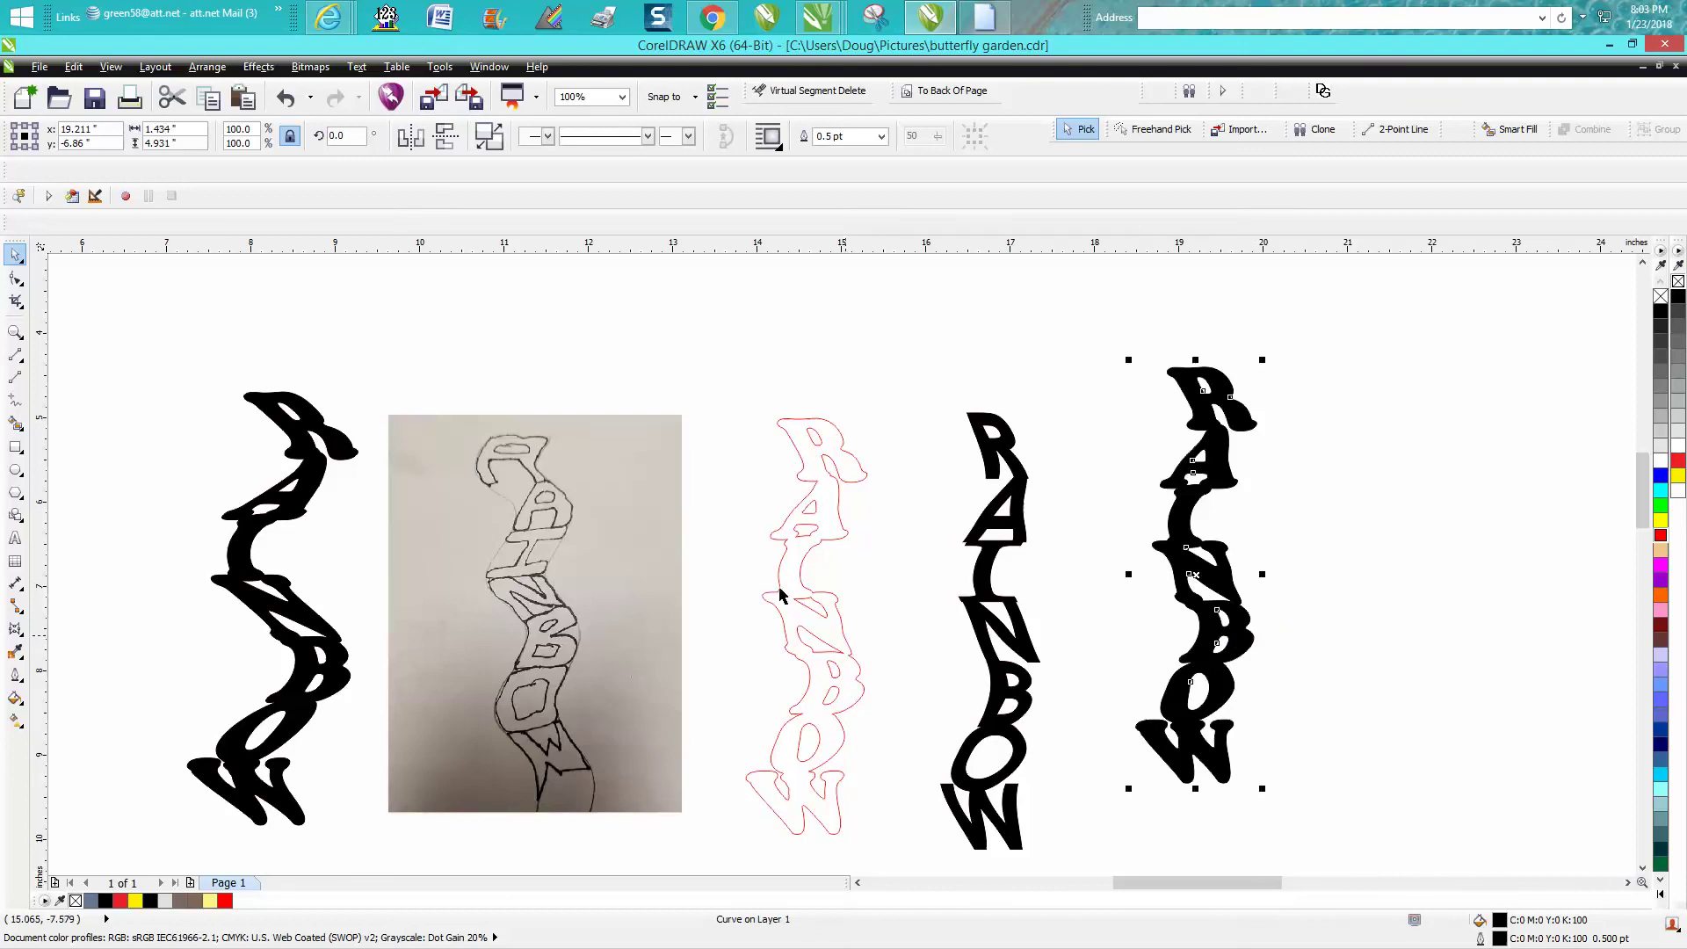
mouse_move(779, 591)
left_mouse_down()
mouse_move(1203, 610)
mouse_move(1289, 562)
left_mouse_up()
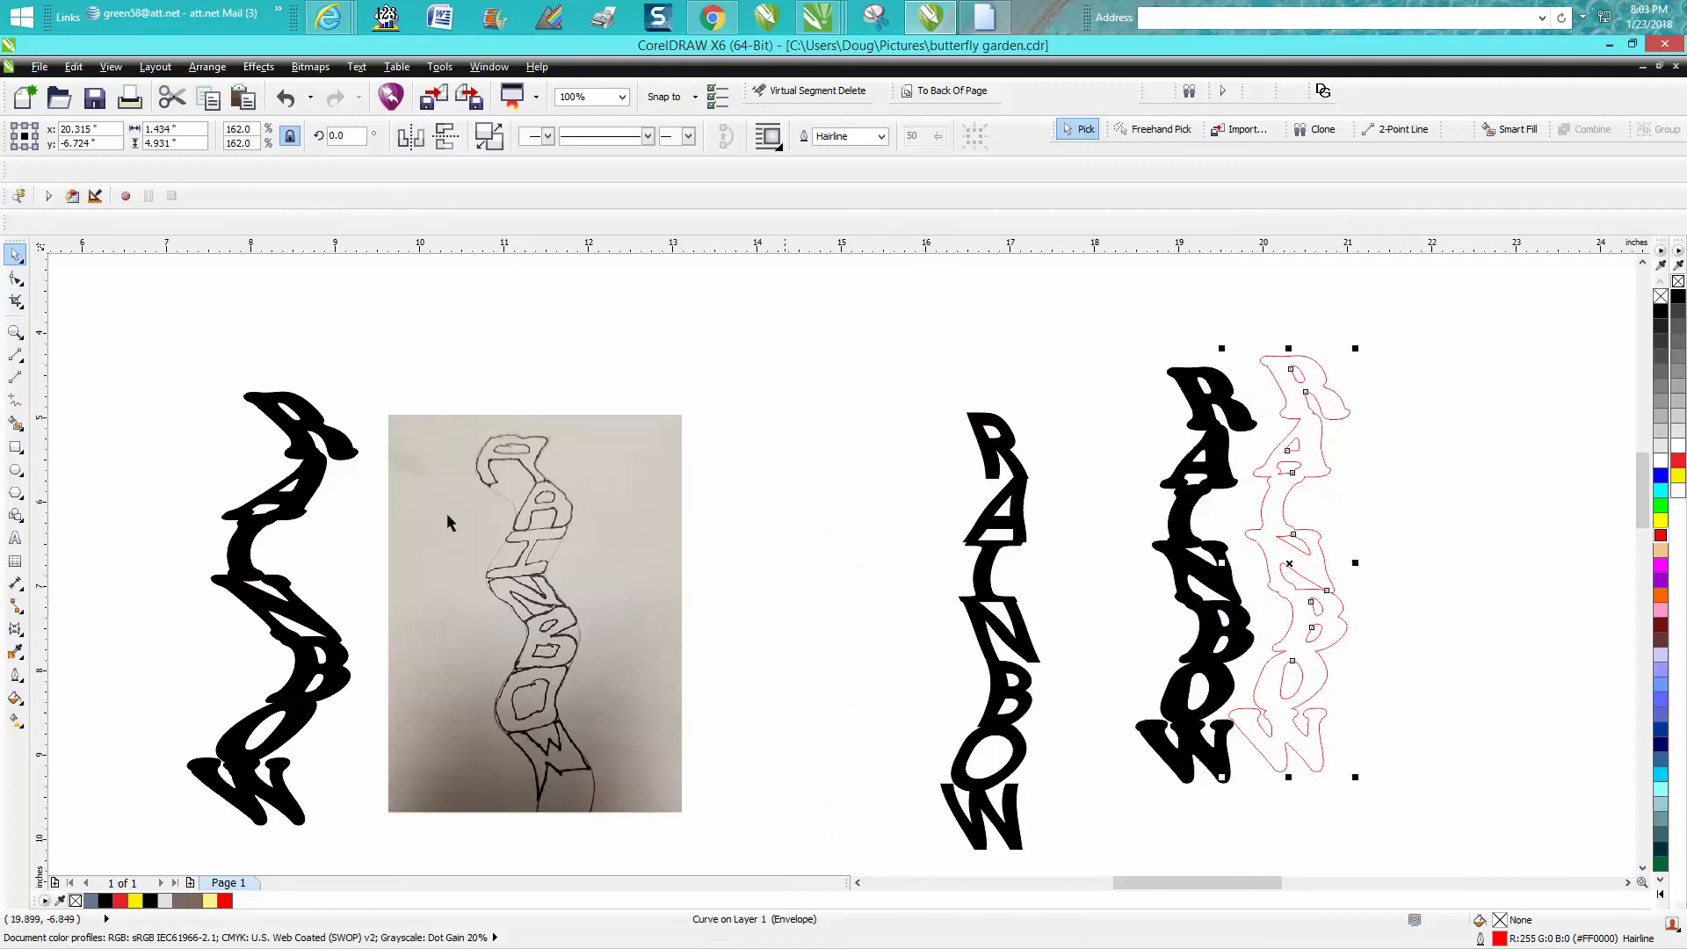
- Zoom in on the right-hand pair and shift the red outline slightly down
left_click(14, 331)
left_click_drag(1097, 327, 1416, 857)
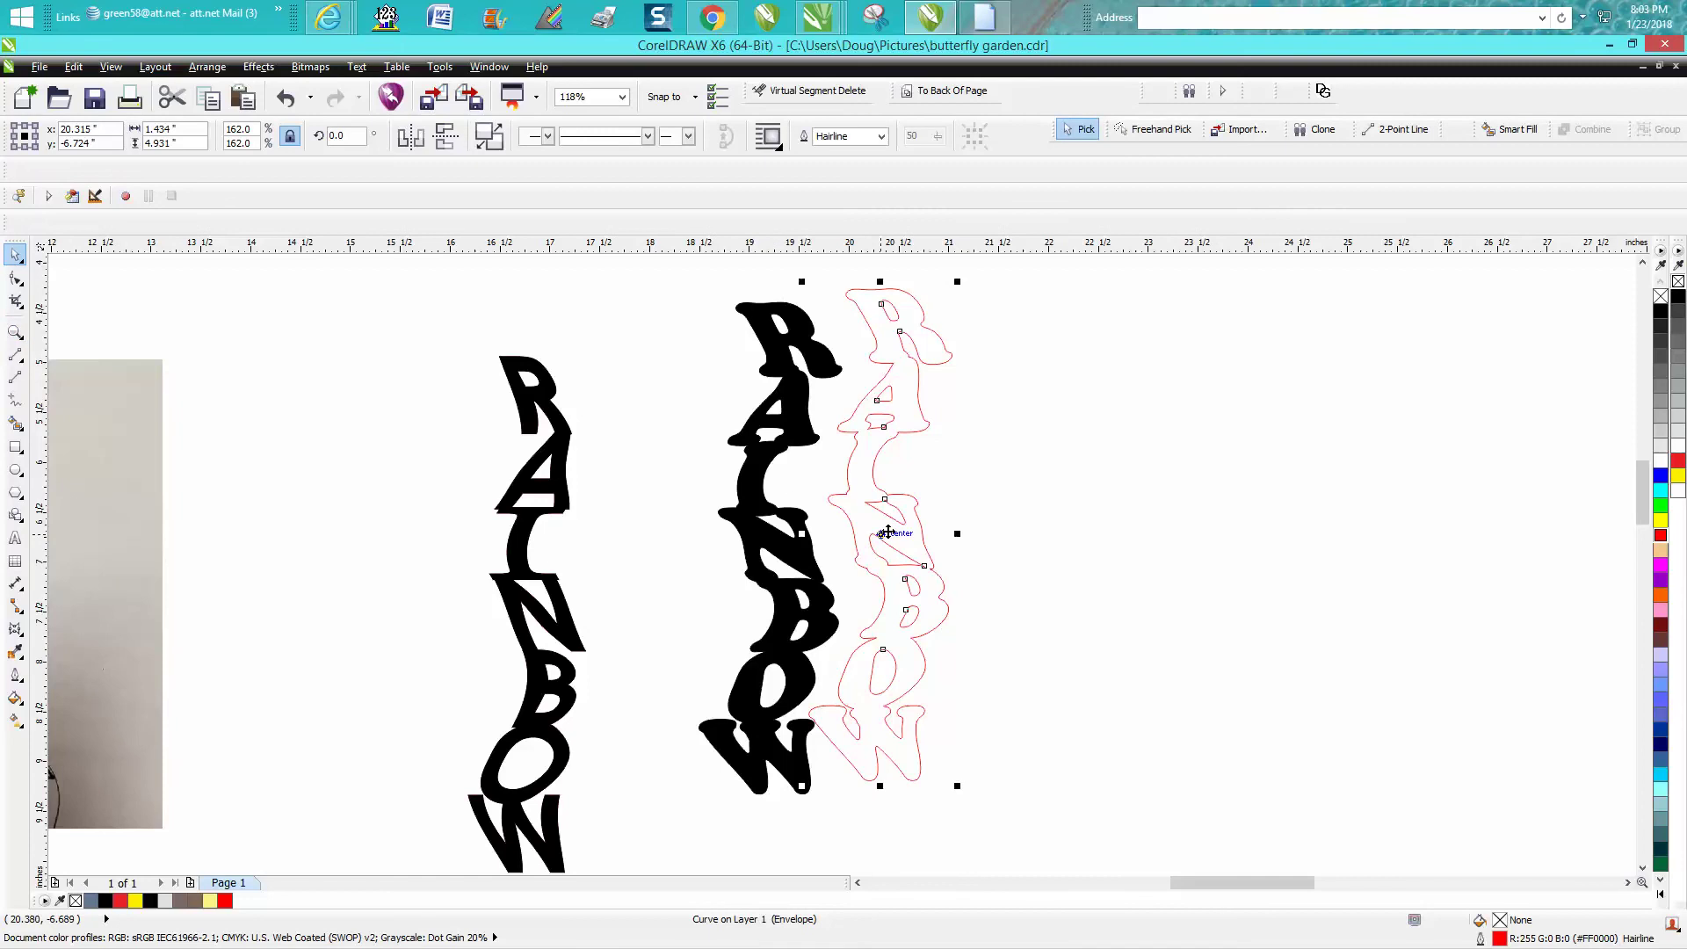
left_click_drag(893, 538, 897, 560)
left_click(1037, 557)
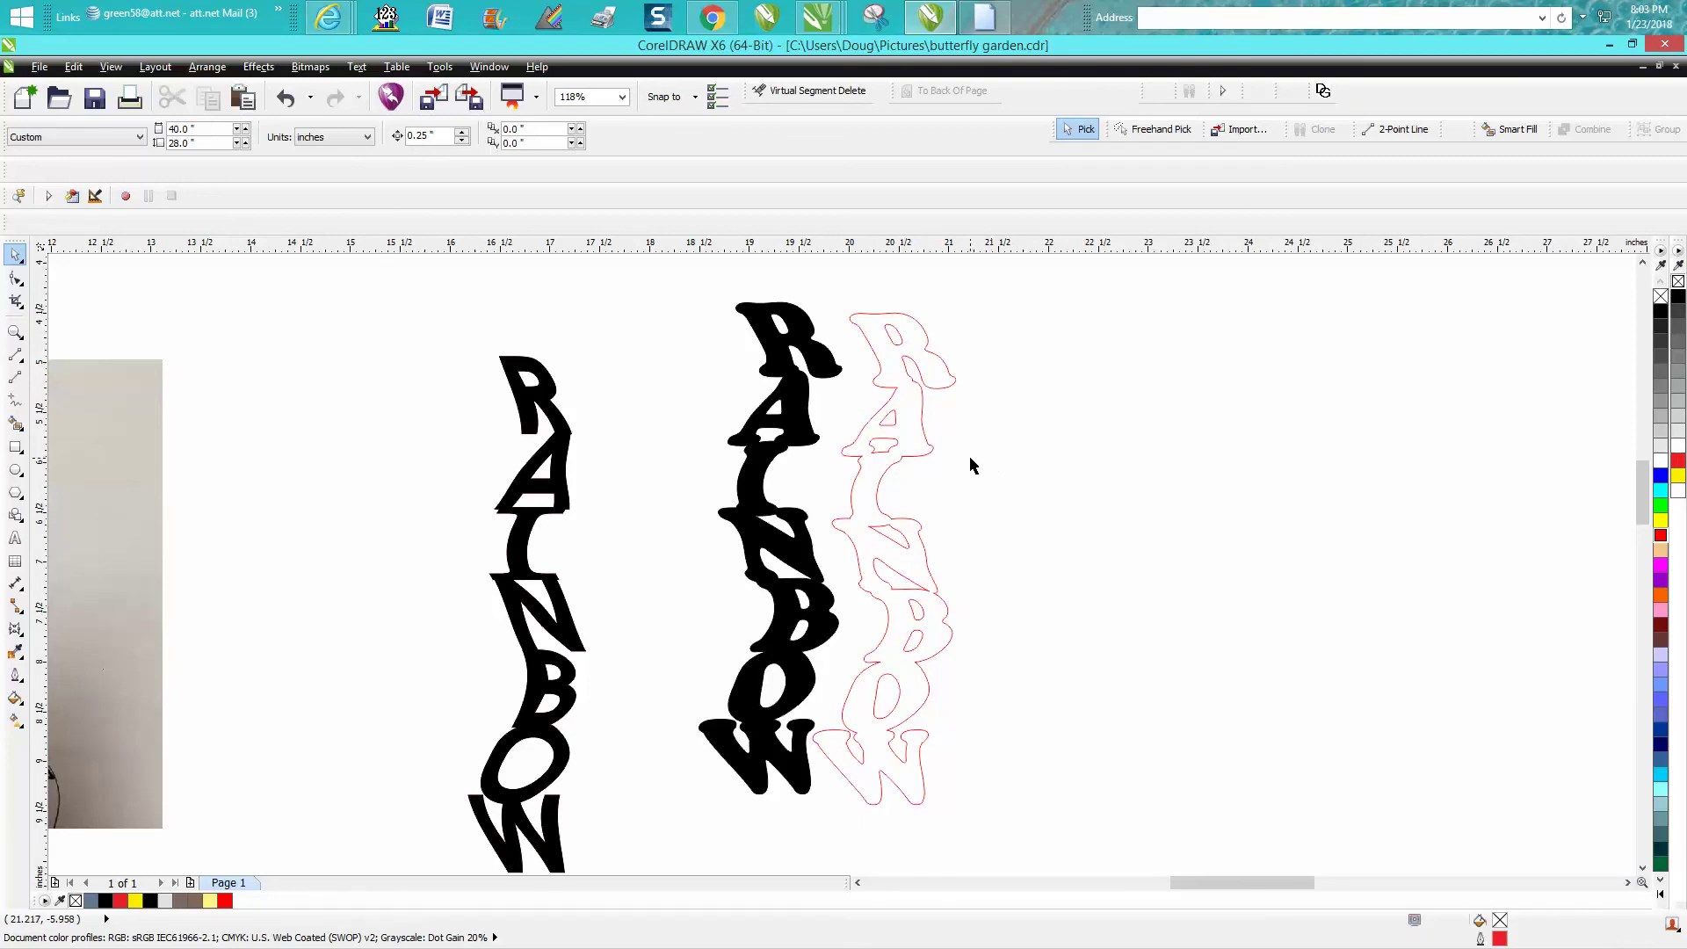
scroll(970, 458, "down", 2)
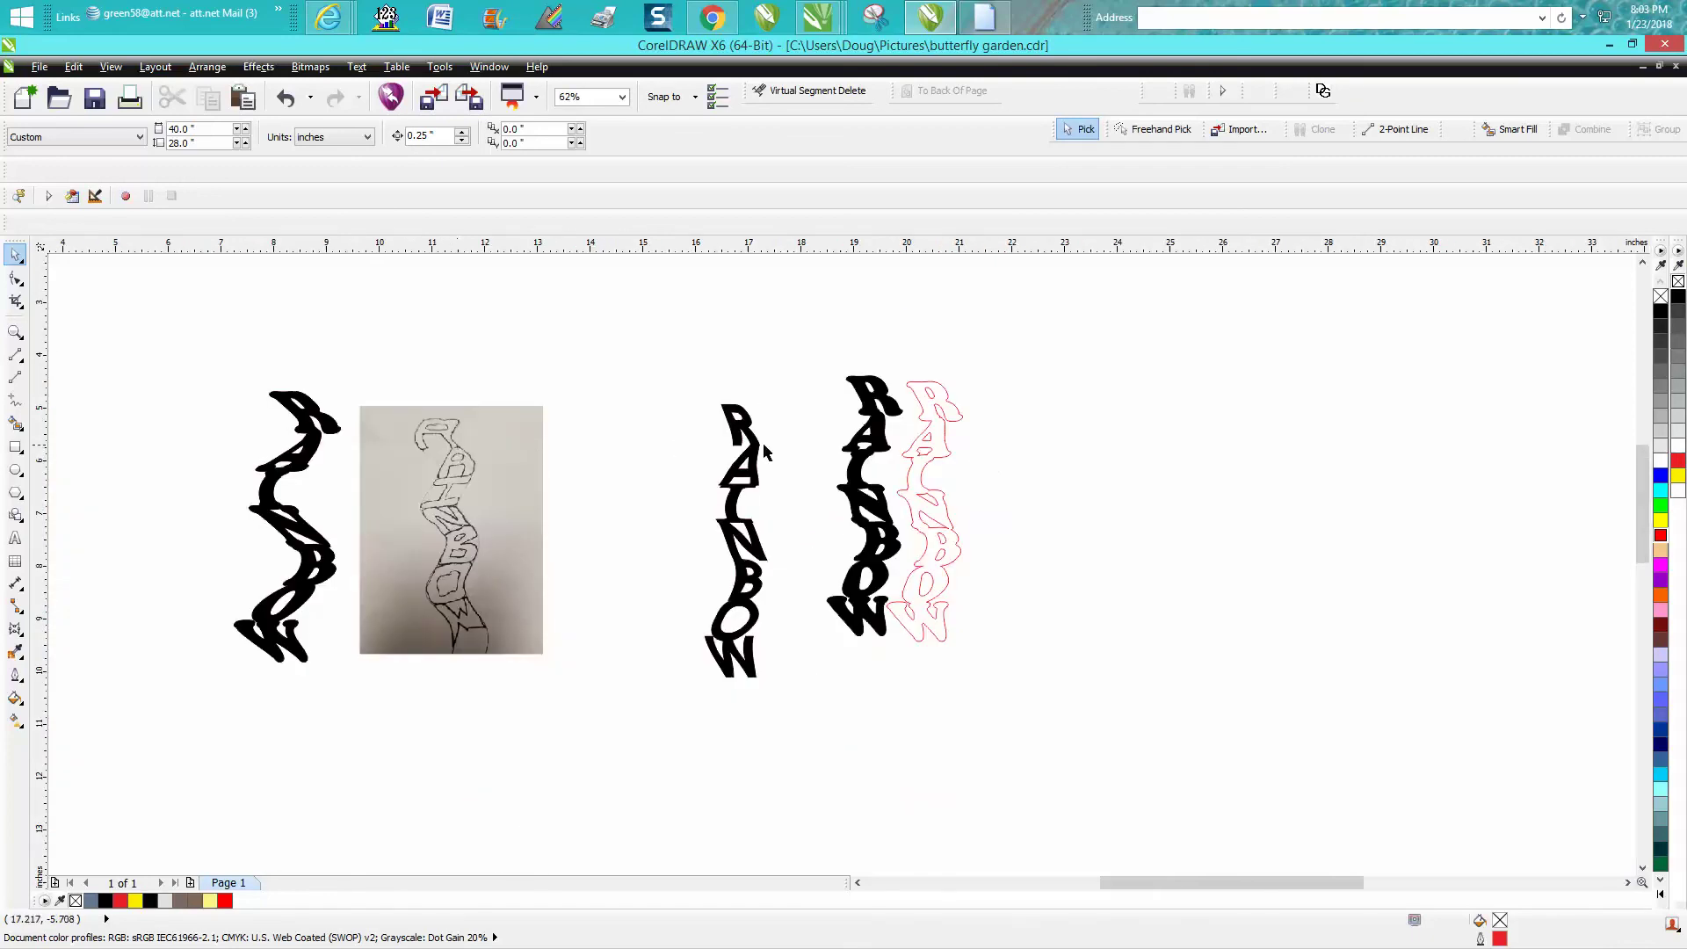
- Square off the letter A's notched corner by moving its corner nodes with the Shape tool
left_click(16, 332)
left_click_drag(651, 393, 890, 700)
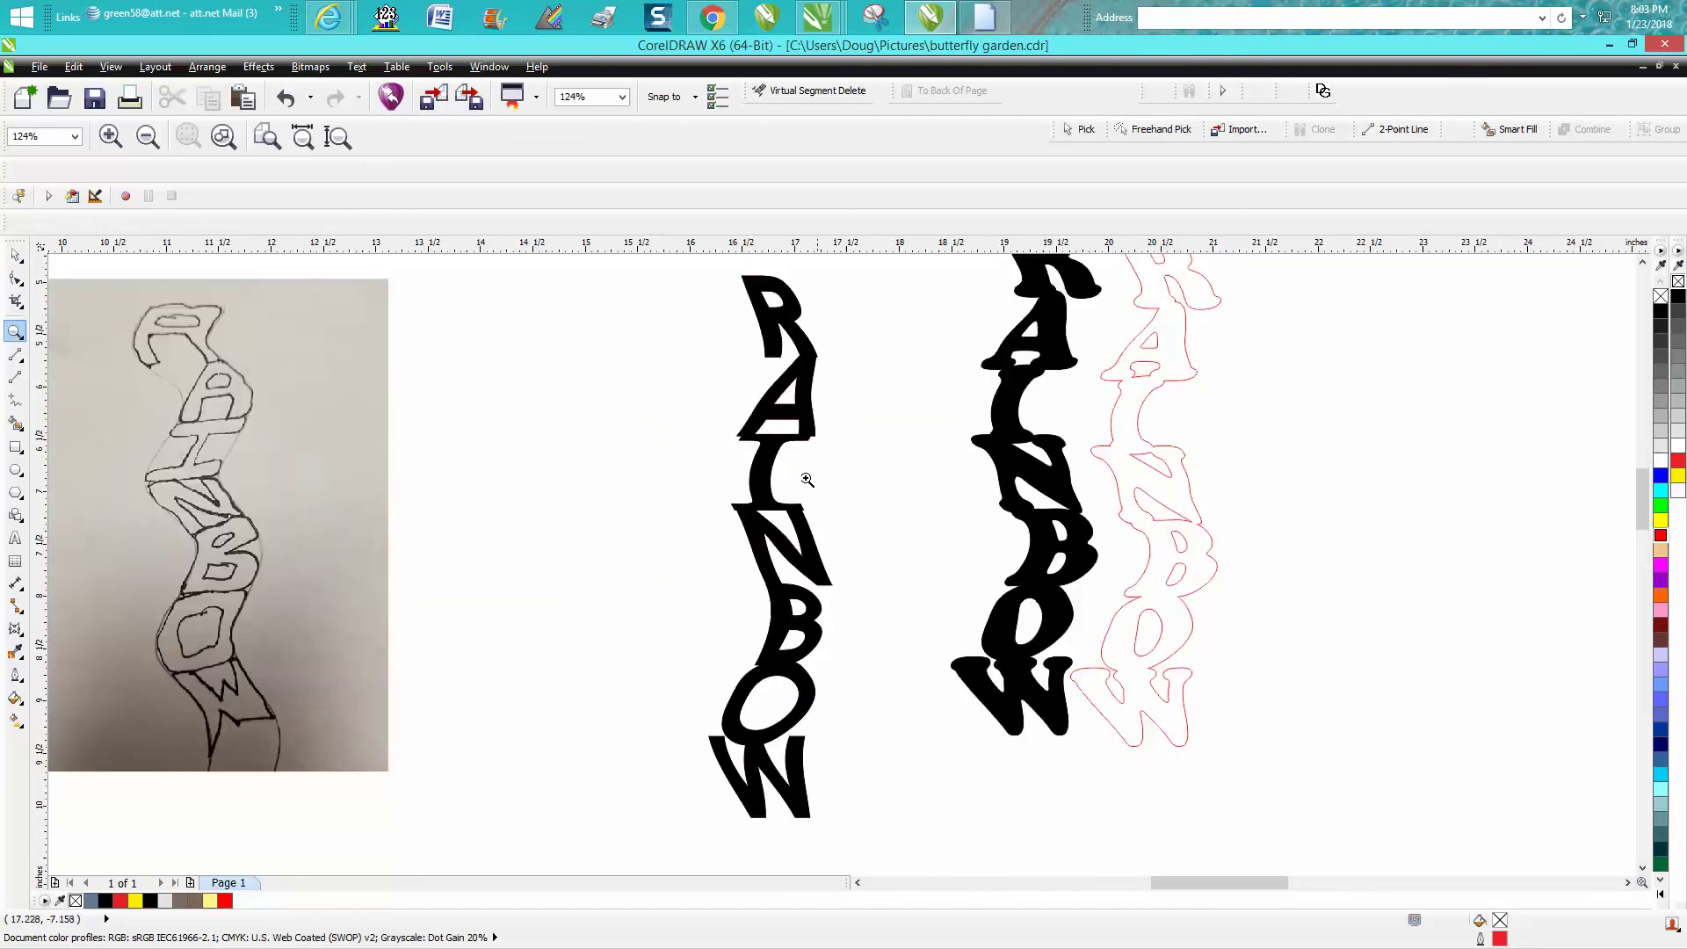
left_click_drag(722, 423, 850, 482)
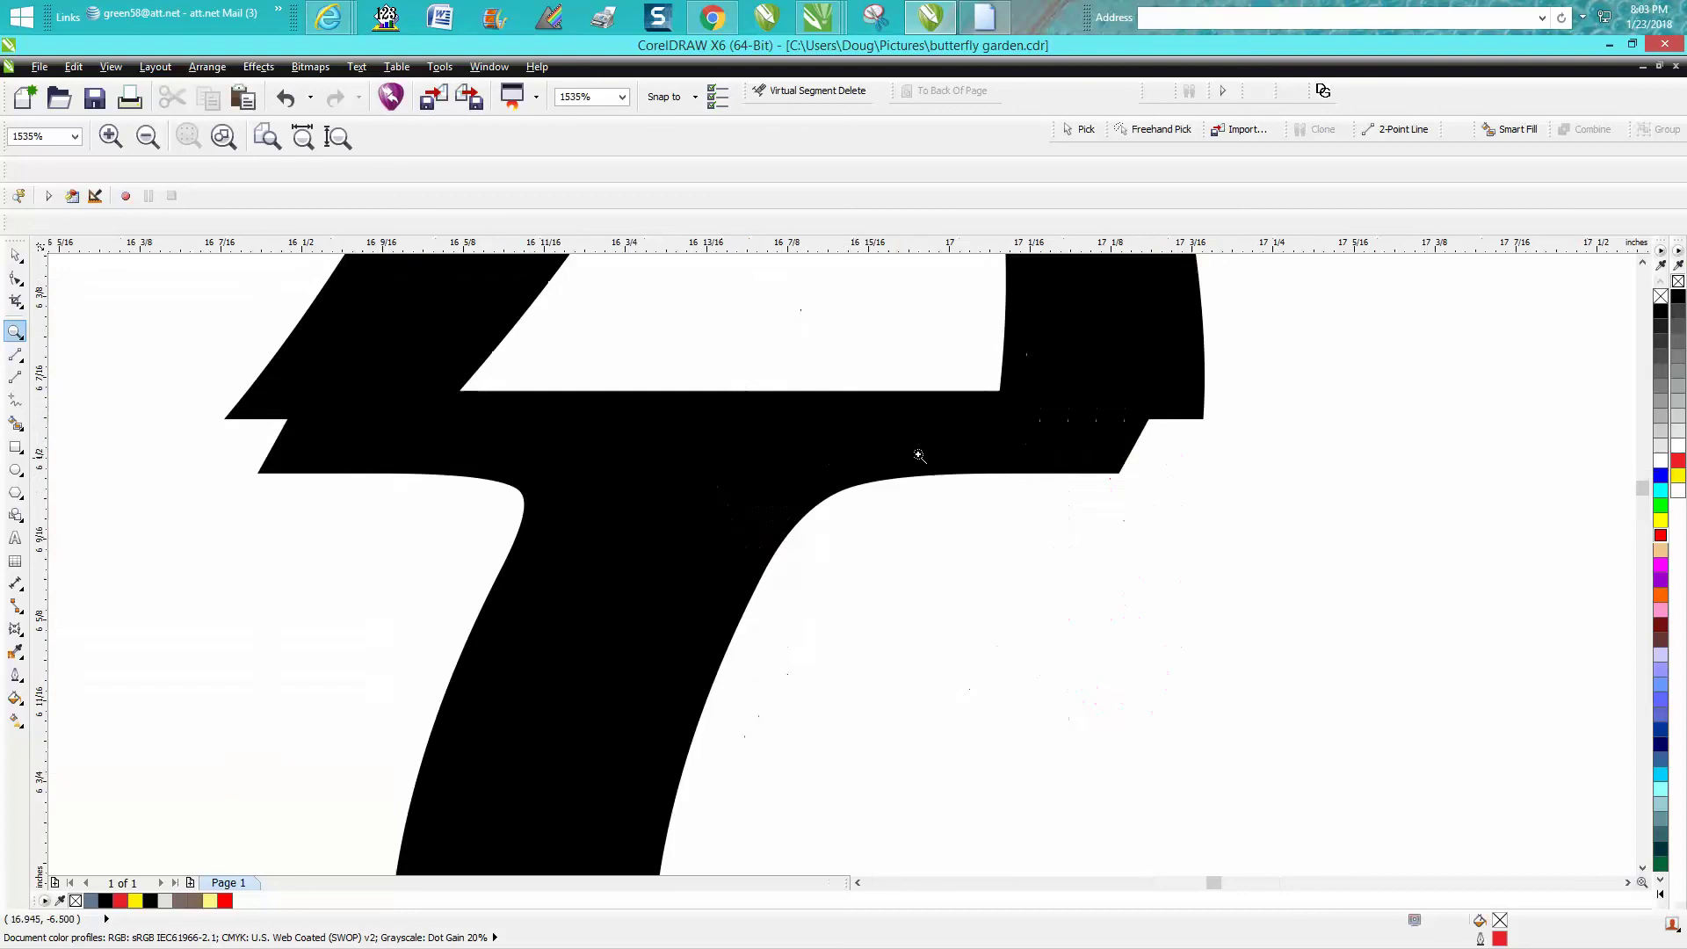
left_click(16, 278)
left_click(1109, 467)
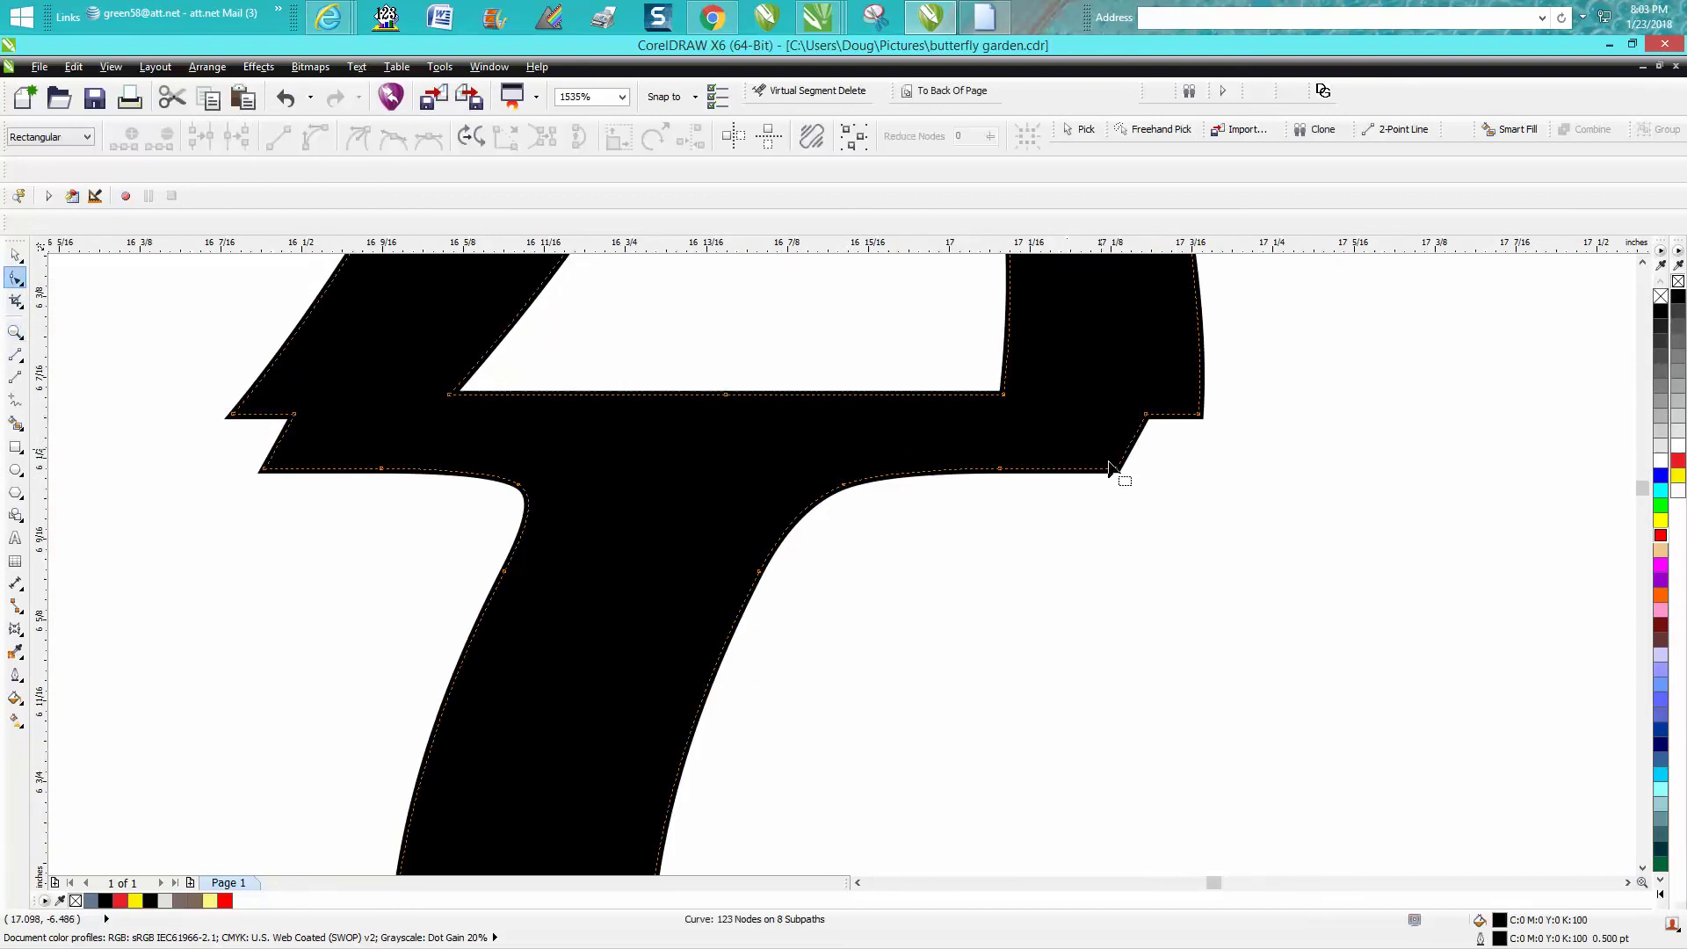
left_click(1143, 416)
left_click(1117, 471, "shift")
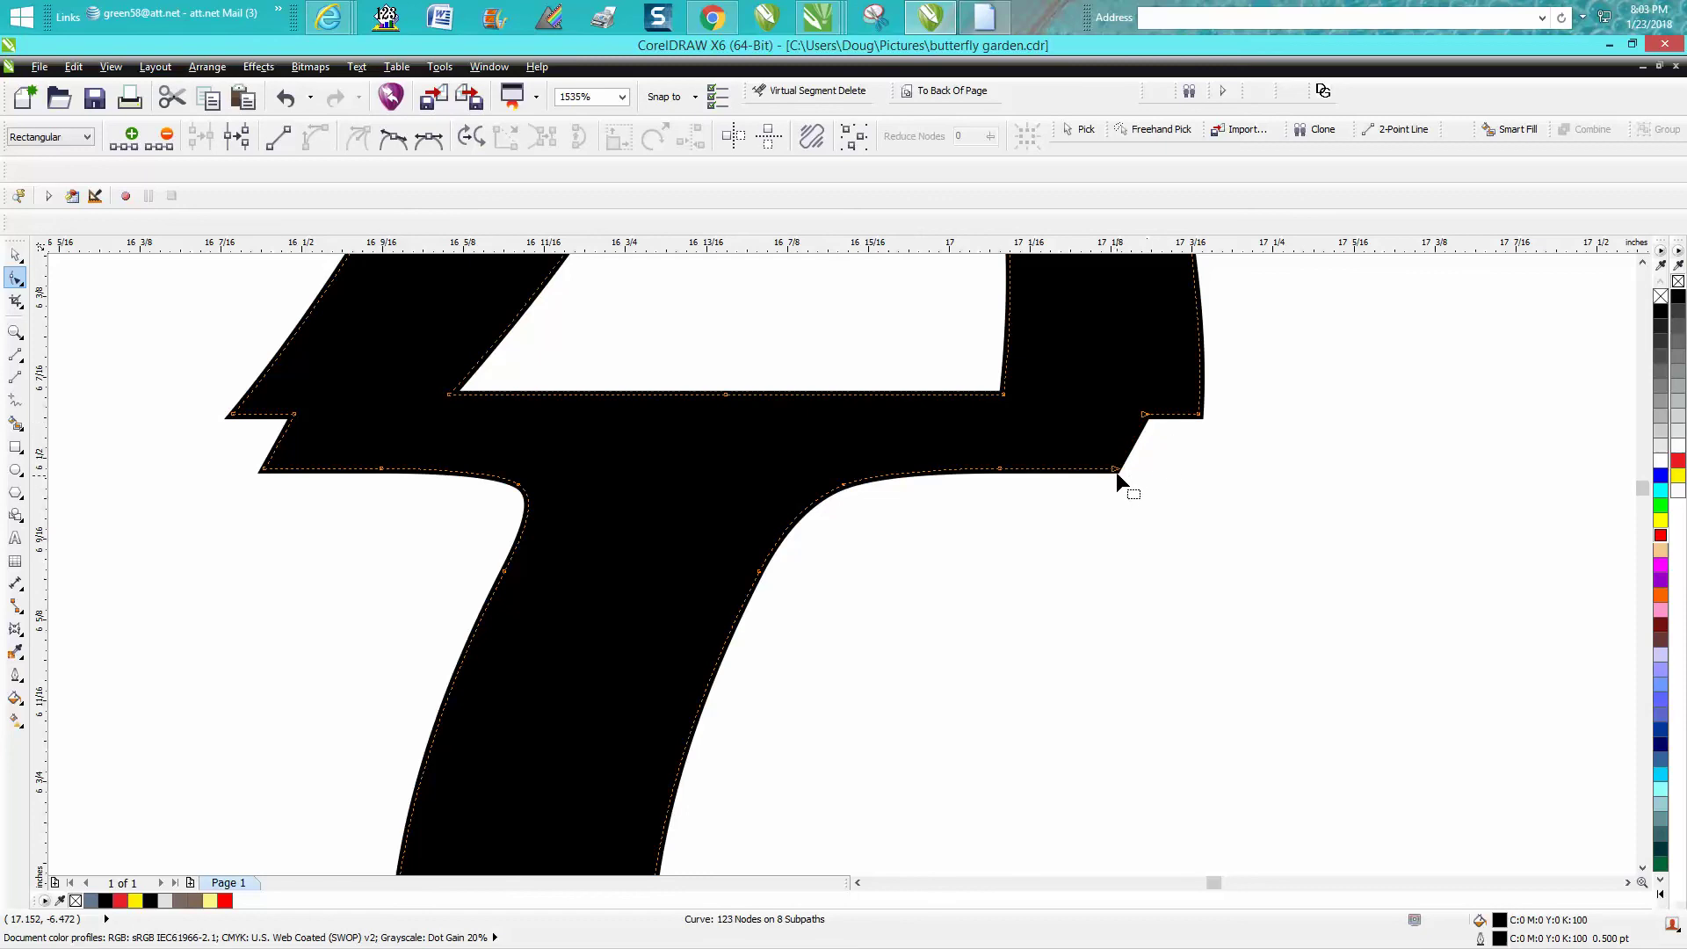
left_click_drag(1116, 471, 1214, 472)
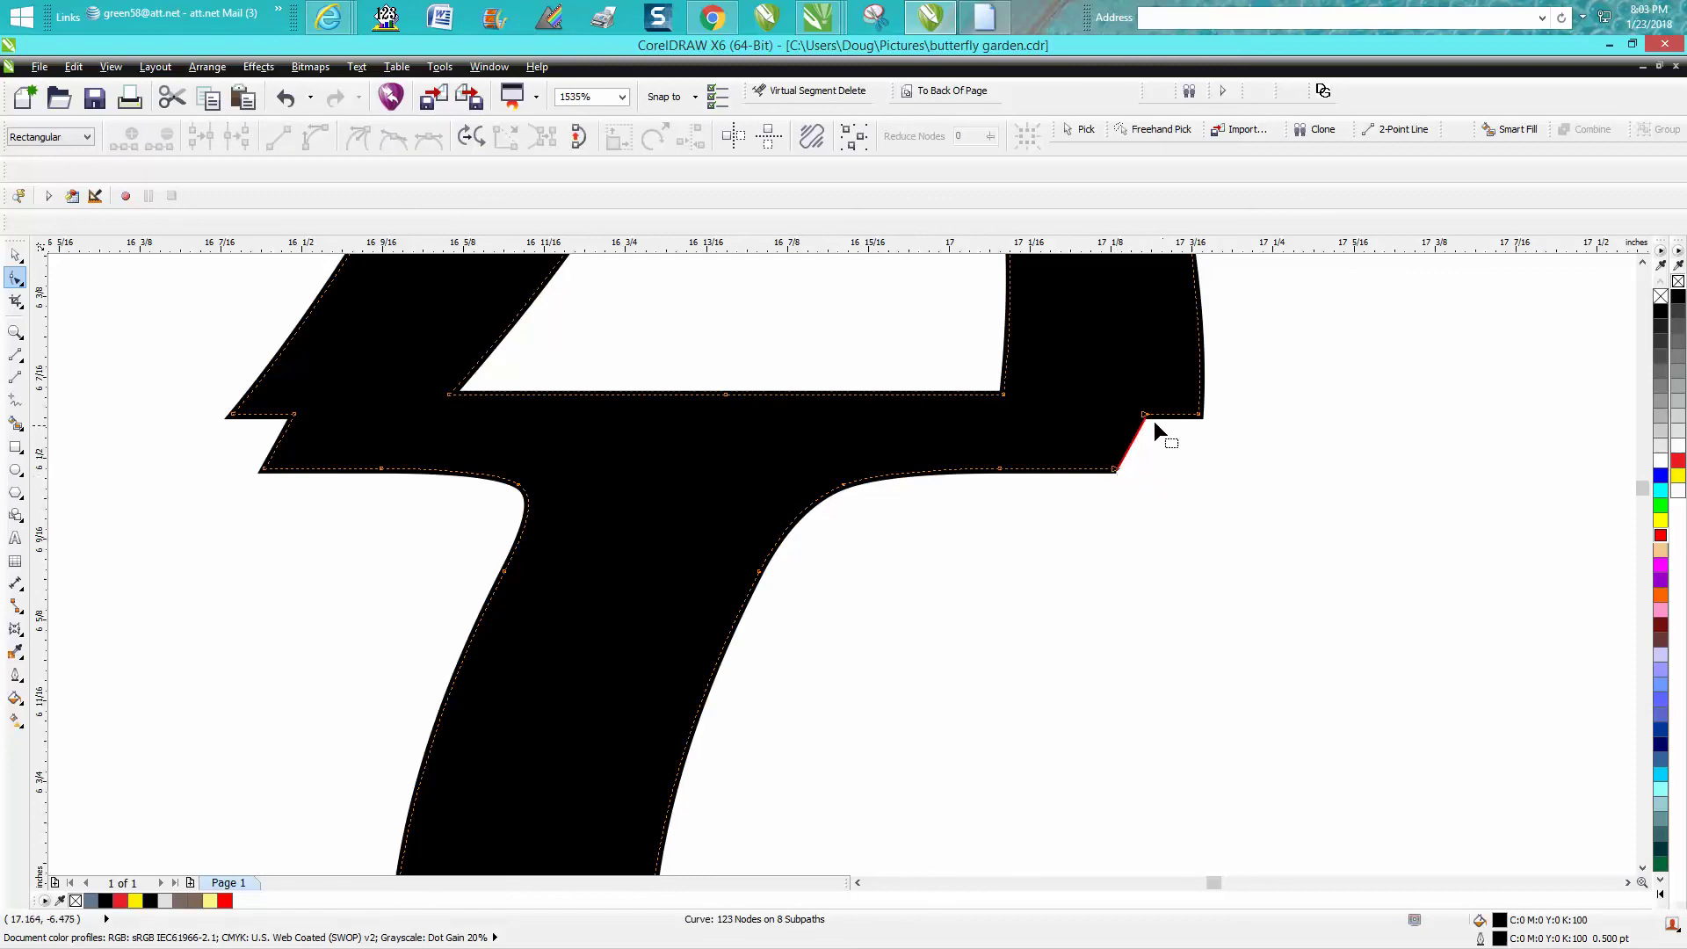
left_click_drag(1145, 417, 1200, 472)
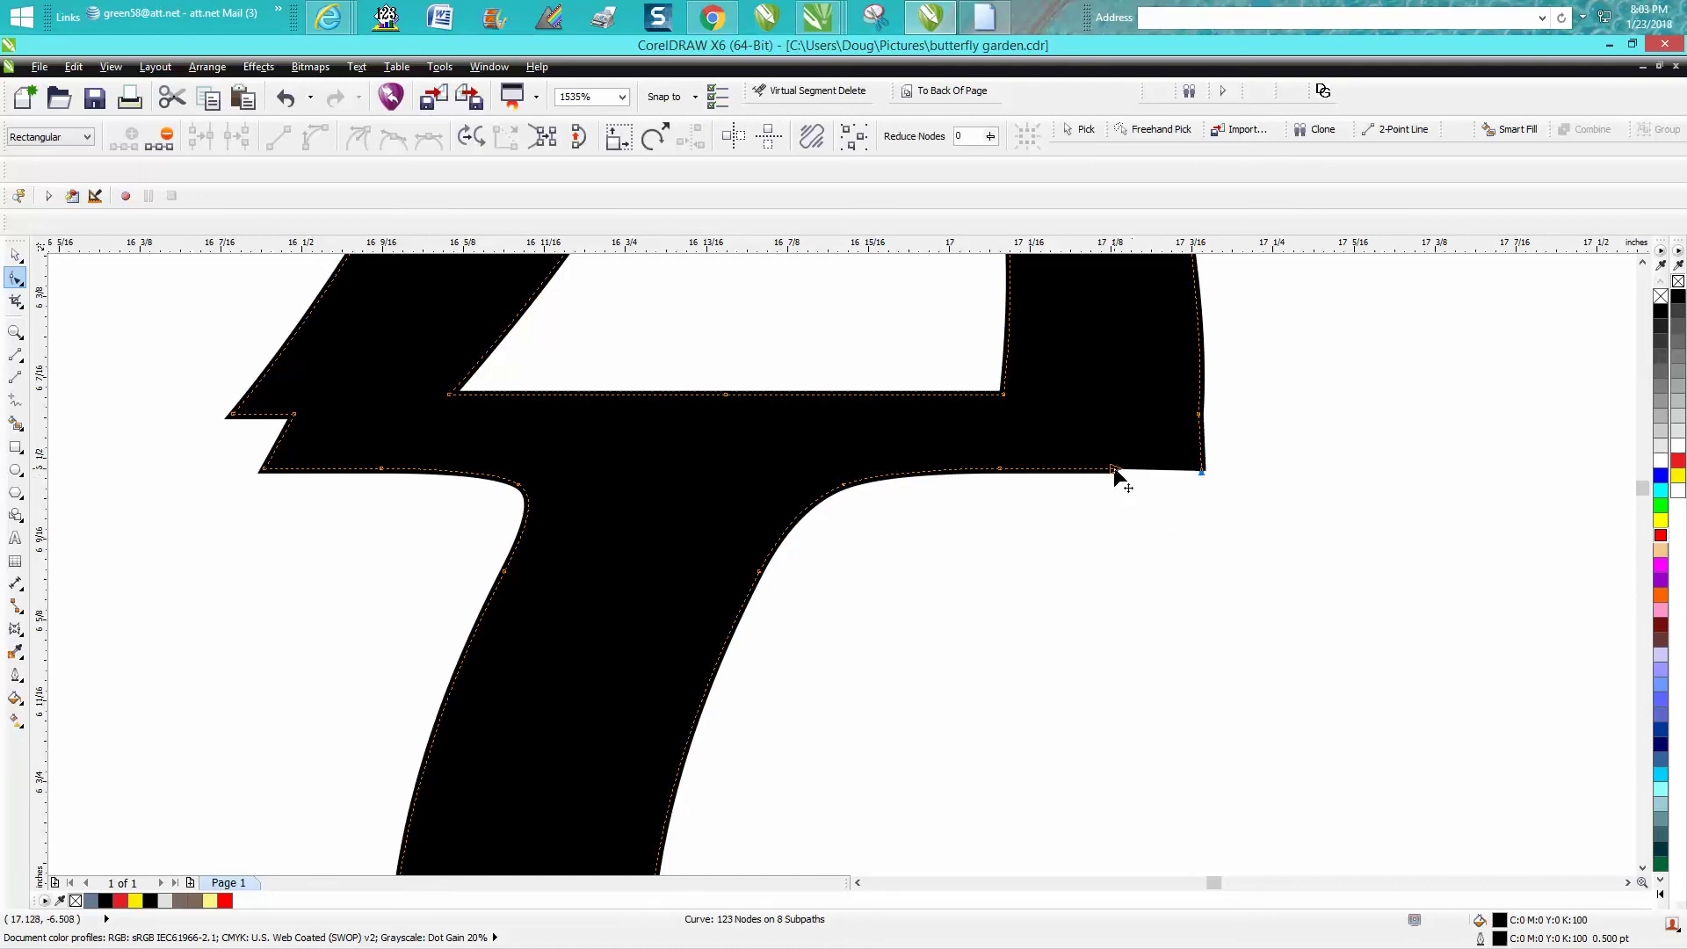
scroll(1145, 500, "down", 2)
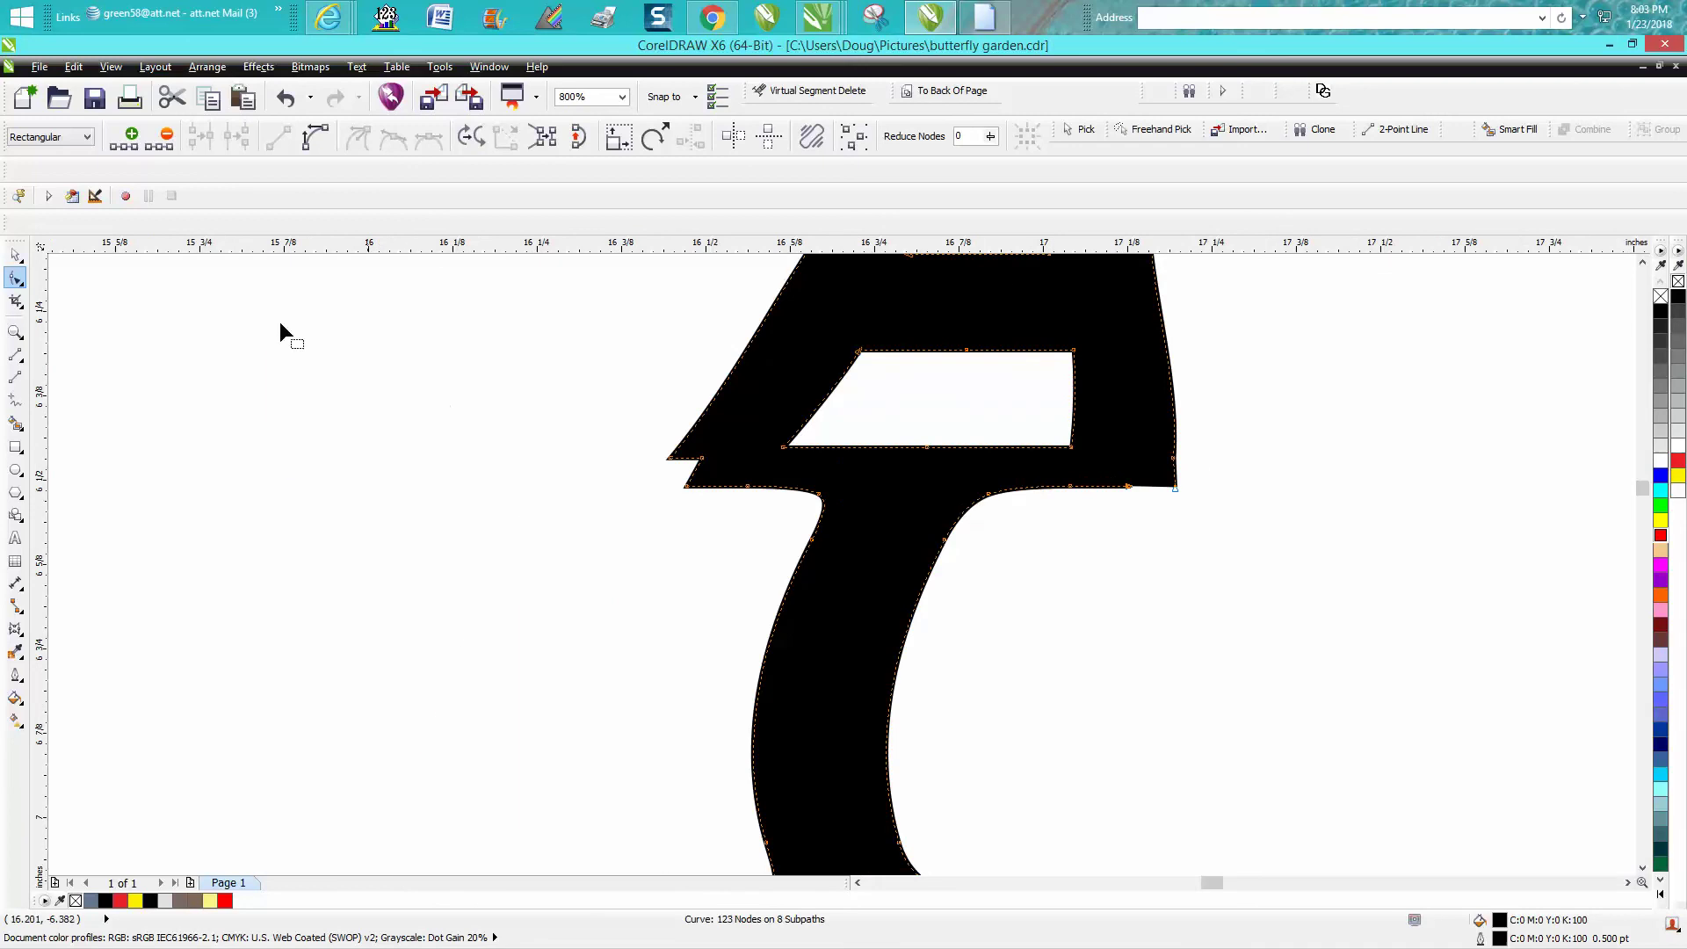
- Remove the black fill from the warped RAINBOW, leaving only a thin outline
left_click(15, 255)
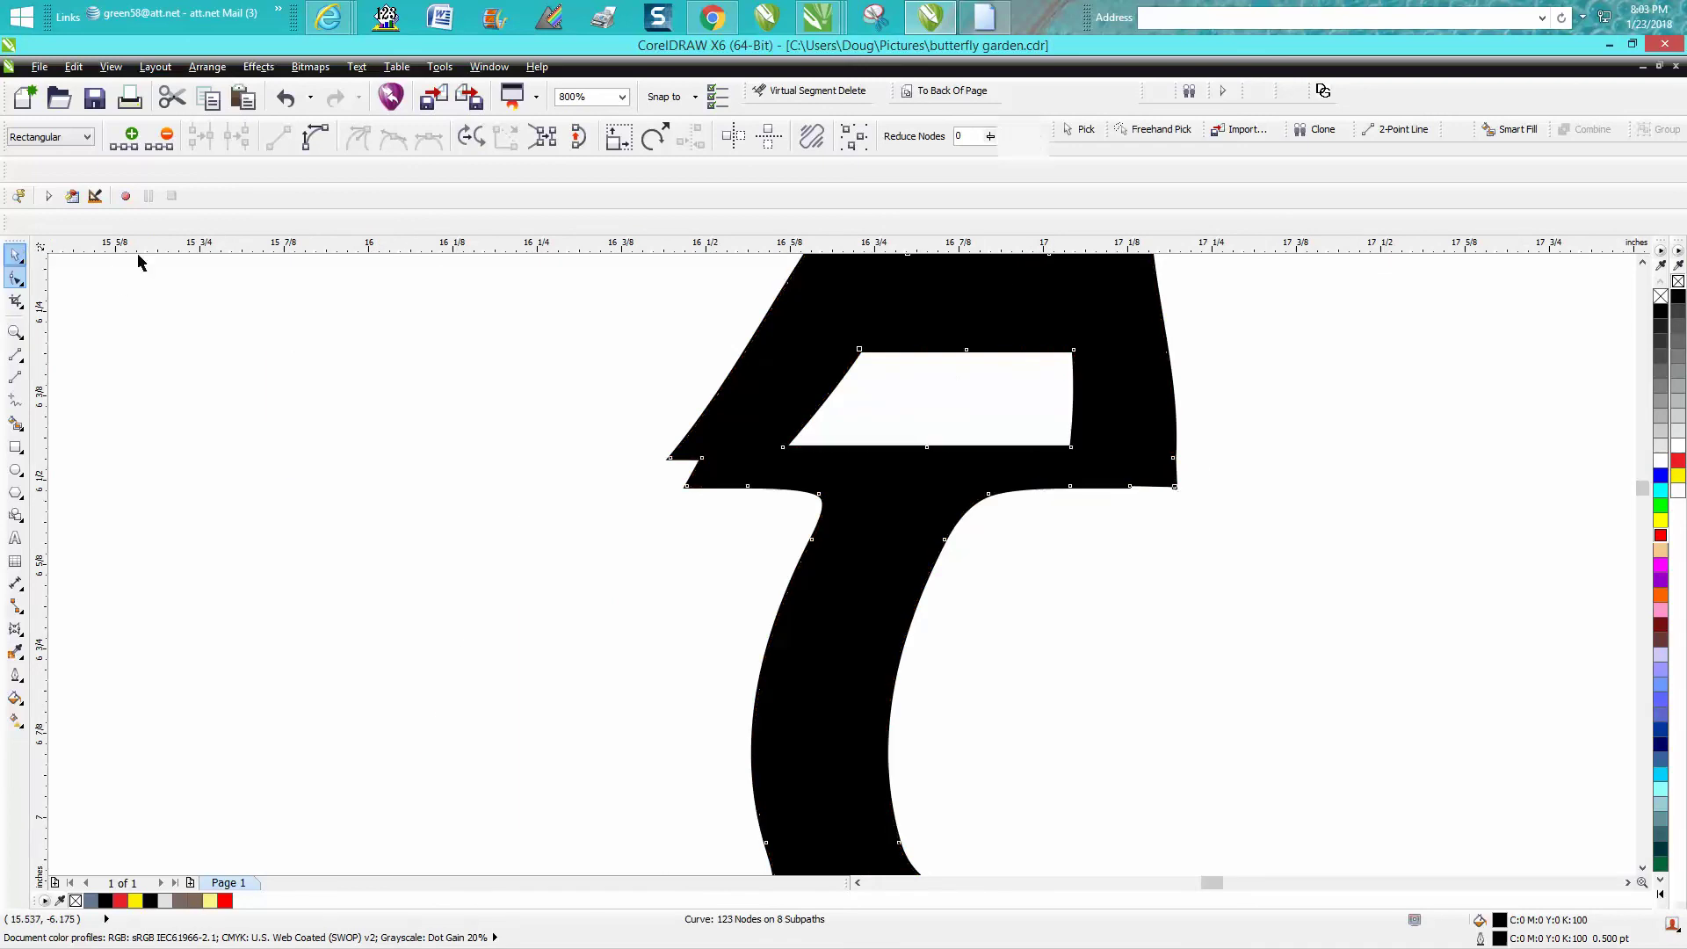
left_click(1660, 297)
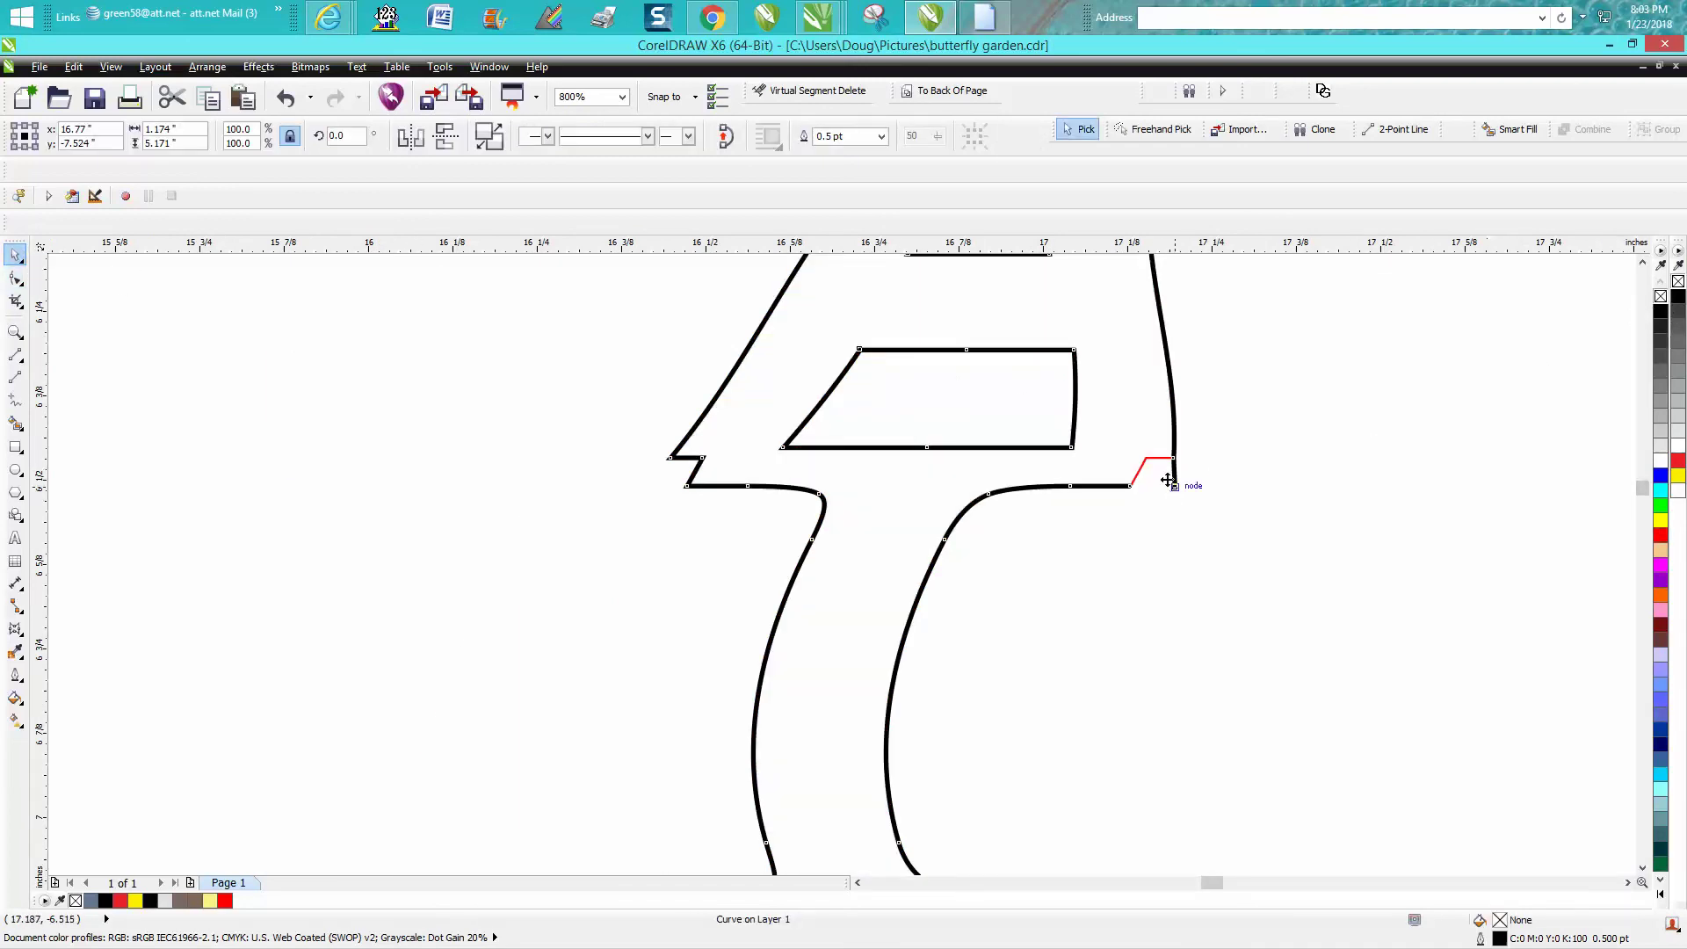
left_click(15, 331)
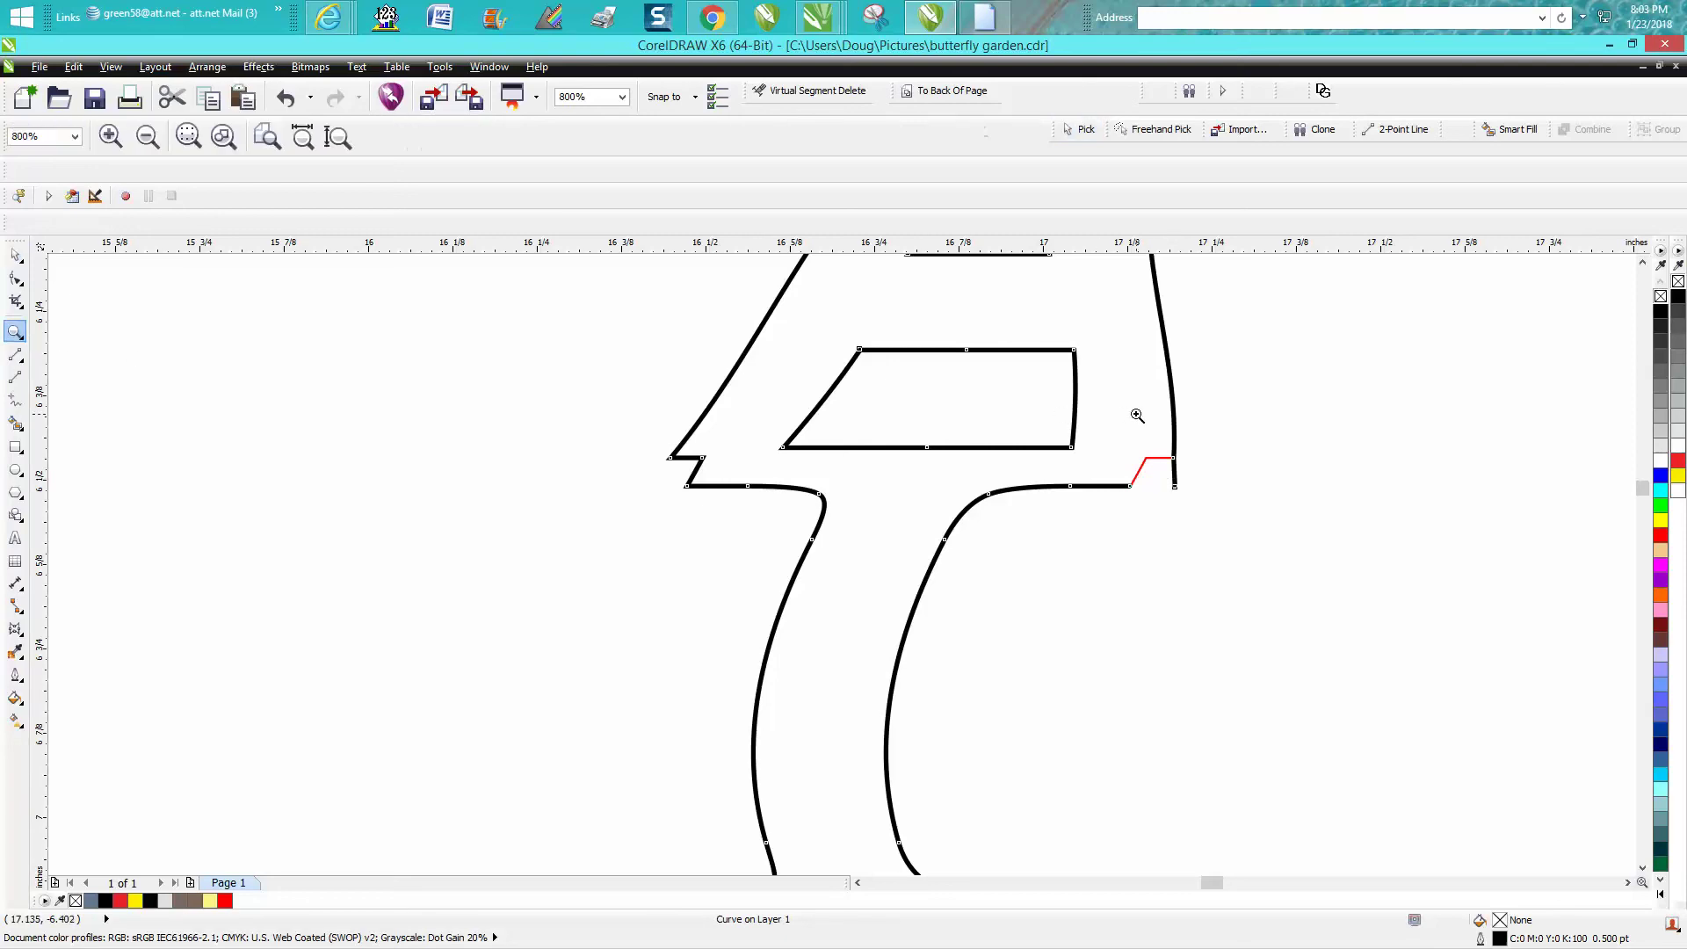
scroll(419, 469, "down", 1)
- Nudge the black outline copy left twice and delete it
left_click(15, 255)
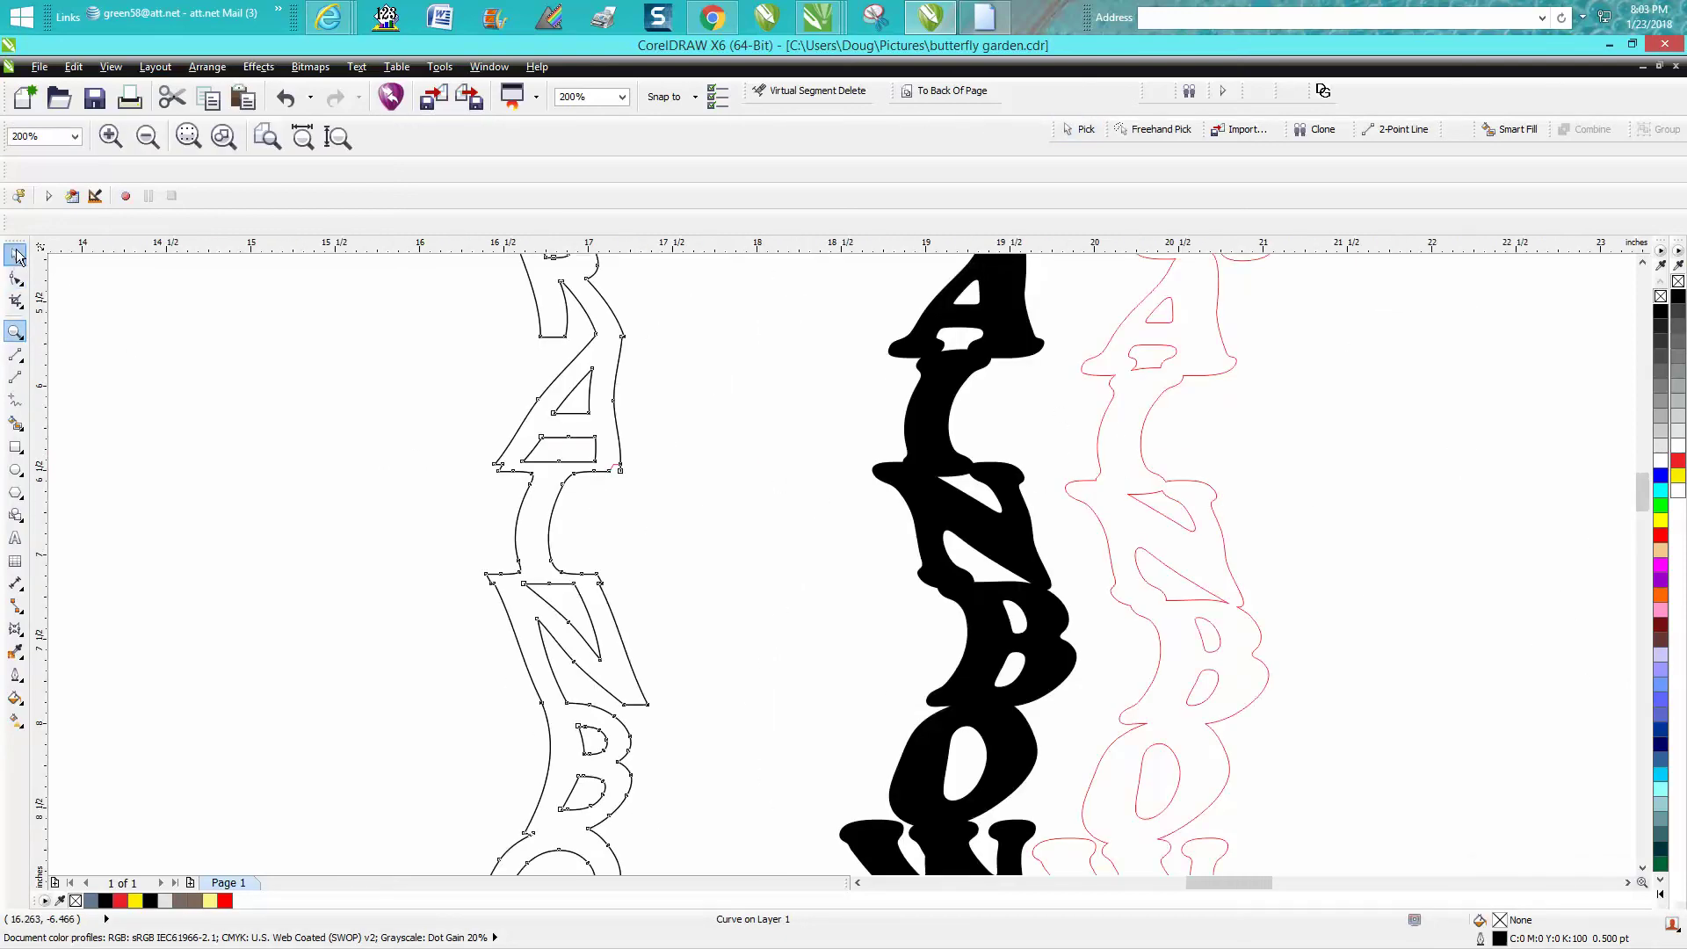
key("Left")
key("Left")
key("Left")
key("Left")
key("Left")
key("Left")
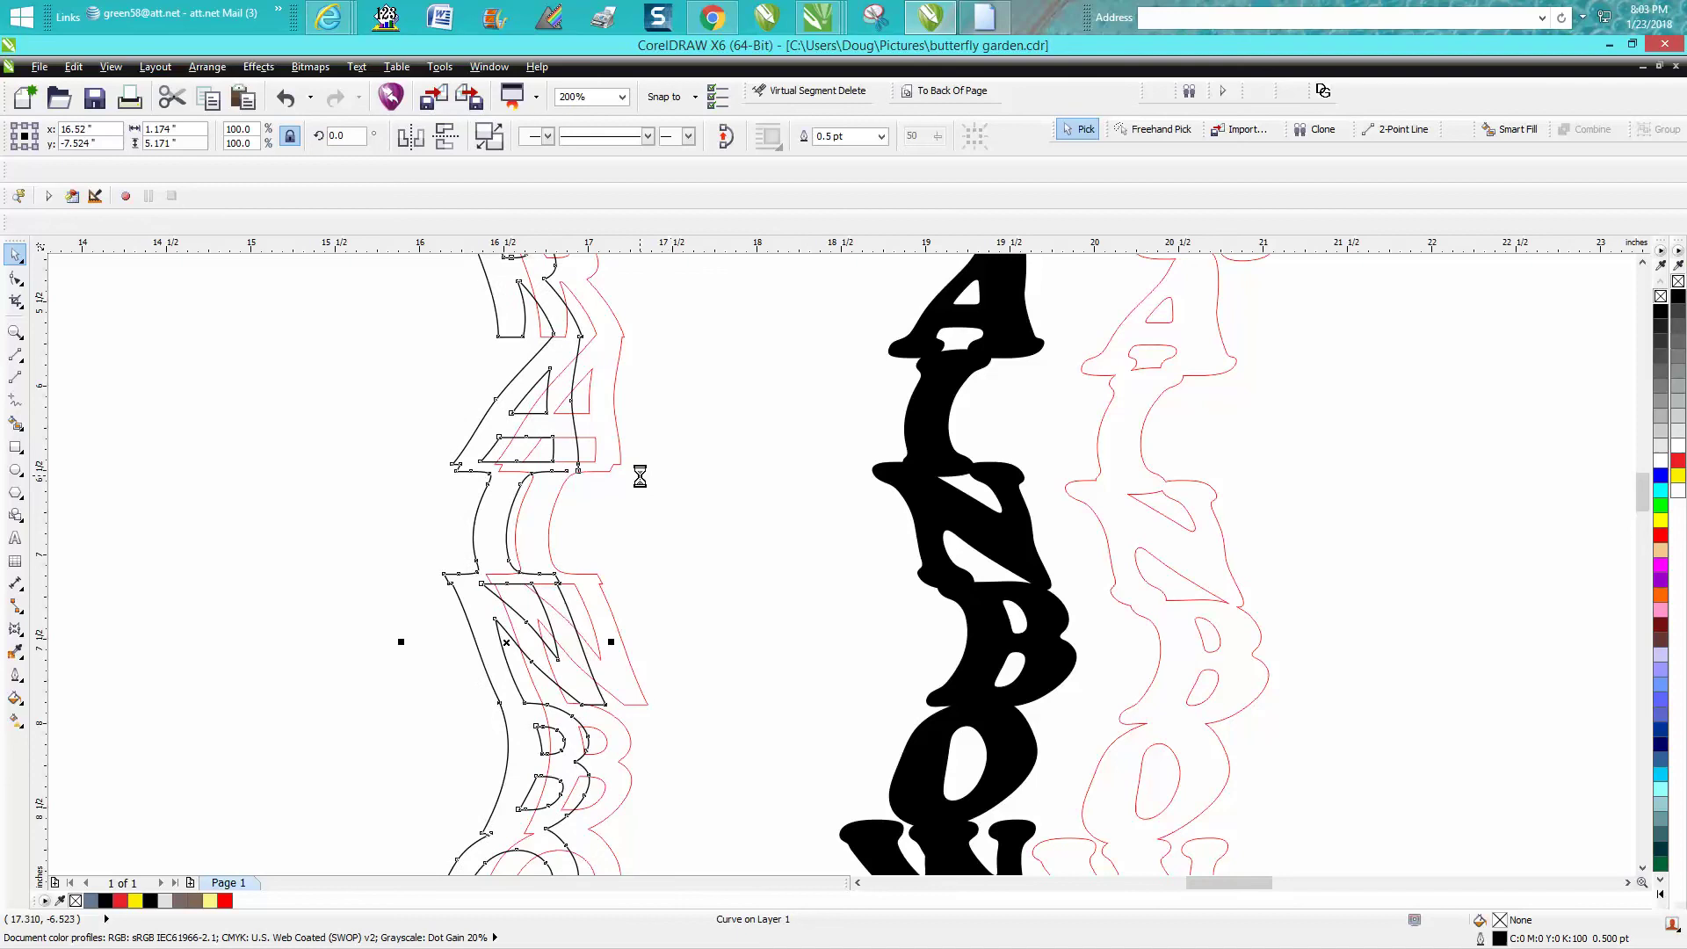
key("Left")
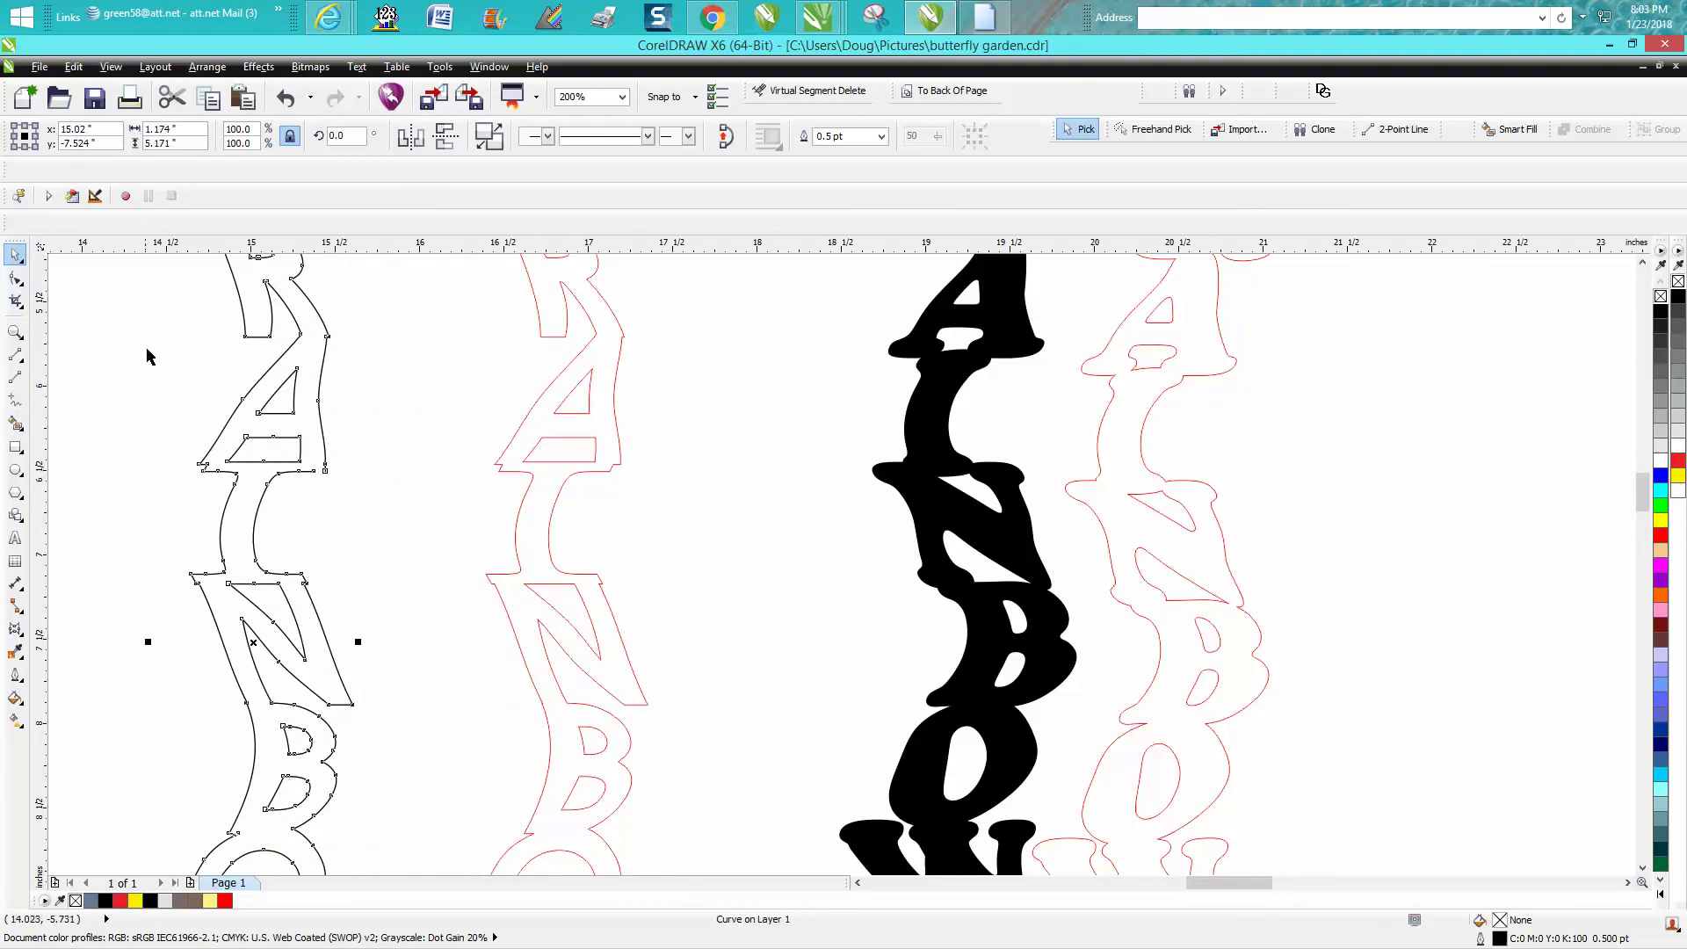
key("Delete")
- Zoom into the red outline's crossbar corner and put it into envelope editing
left_click(15, 331)
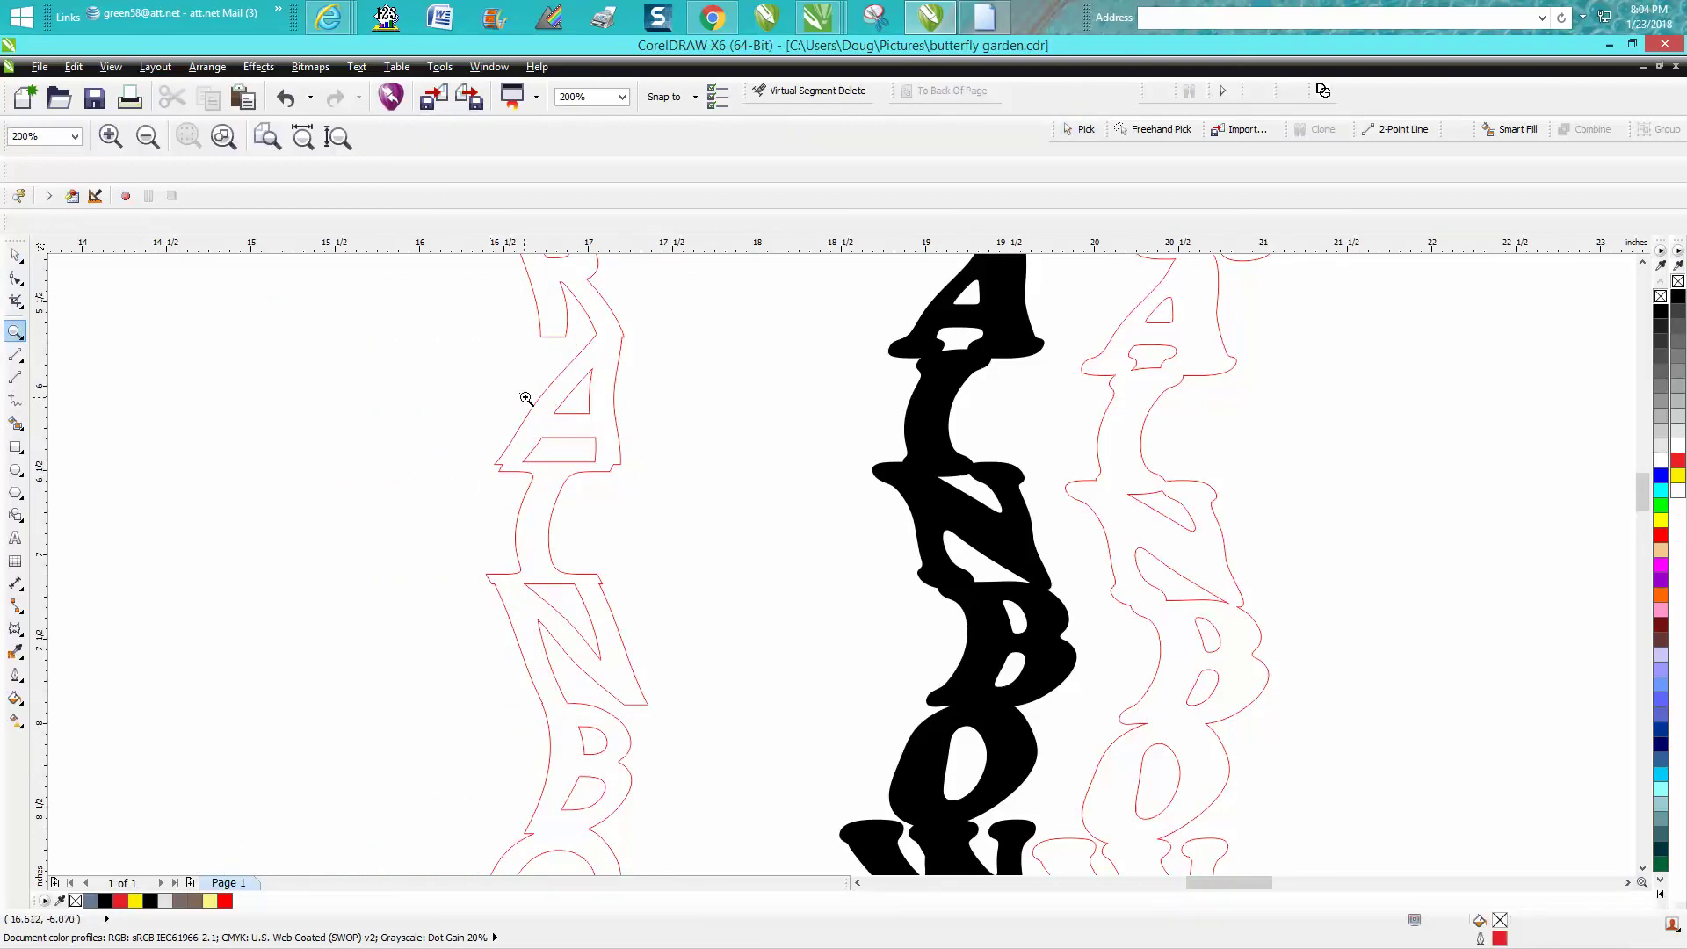
left_click_drag(536, 410, 712, 523)
left_click(15, 277)
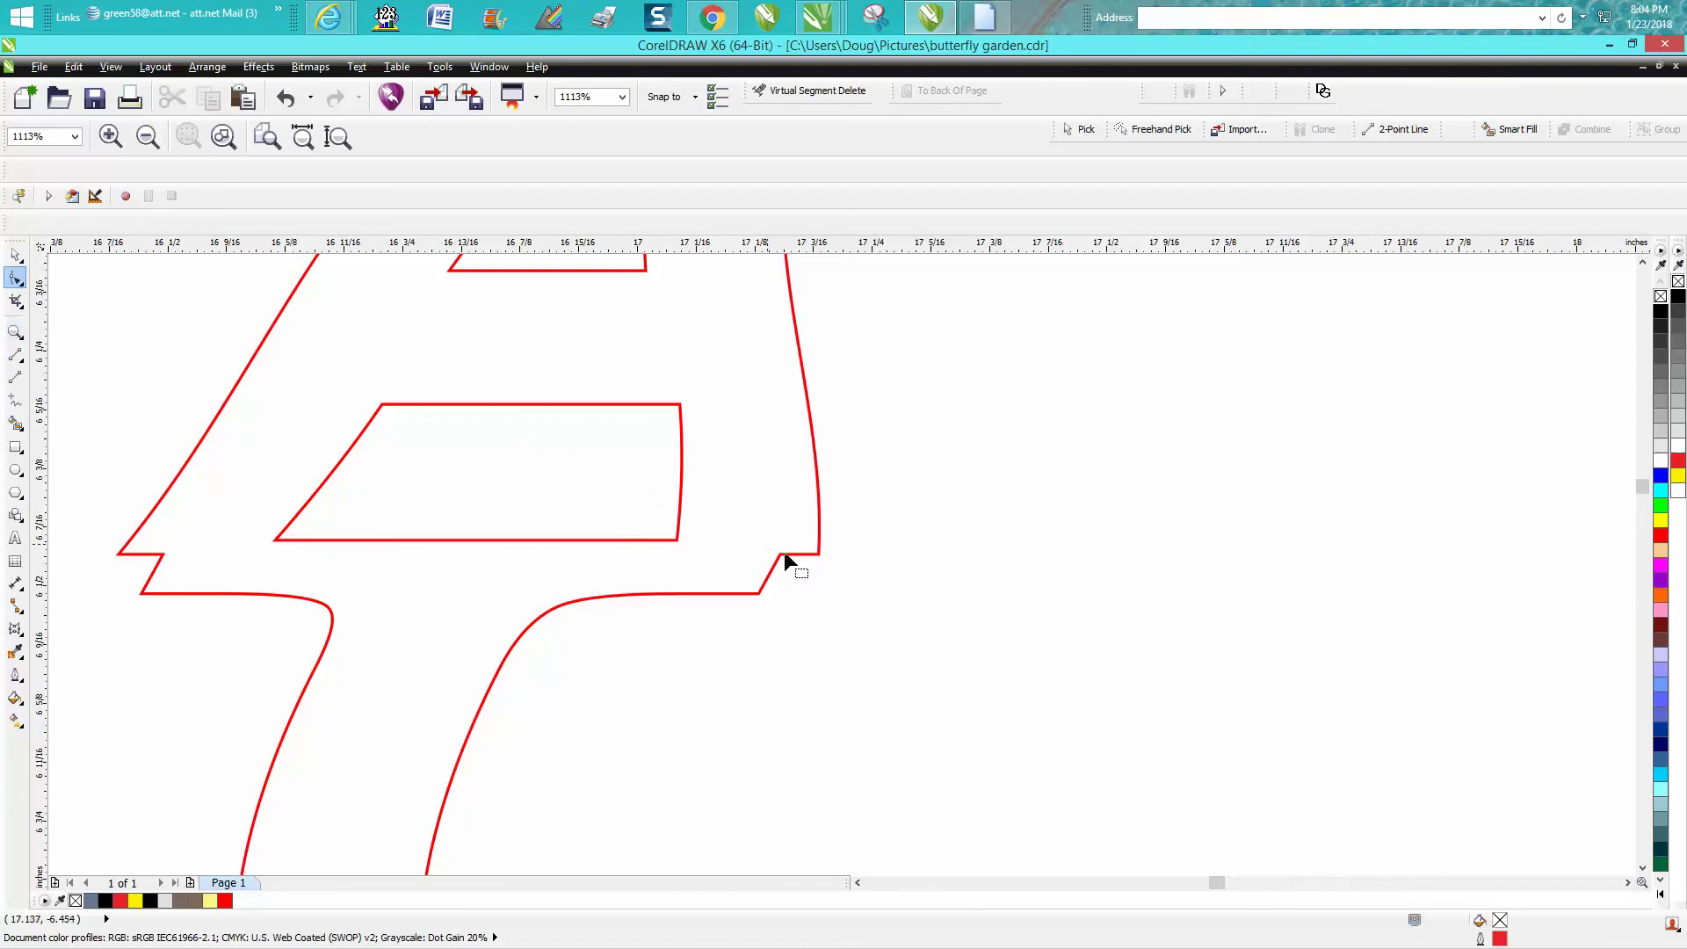
key("ctrl+F7")
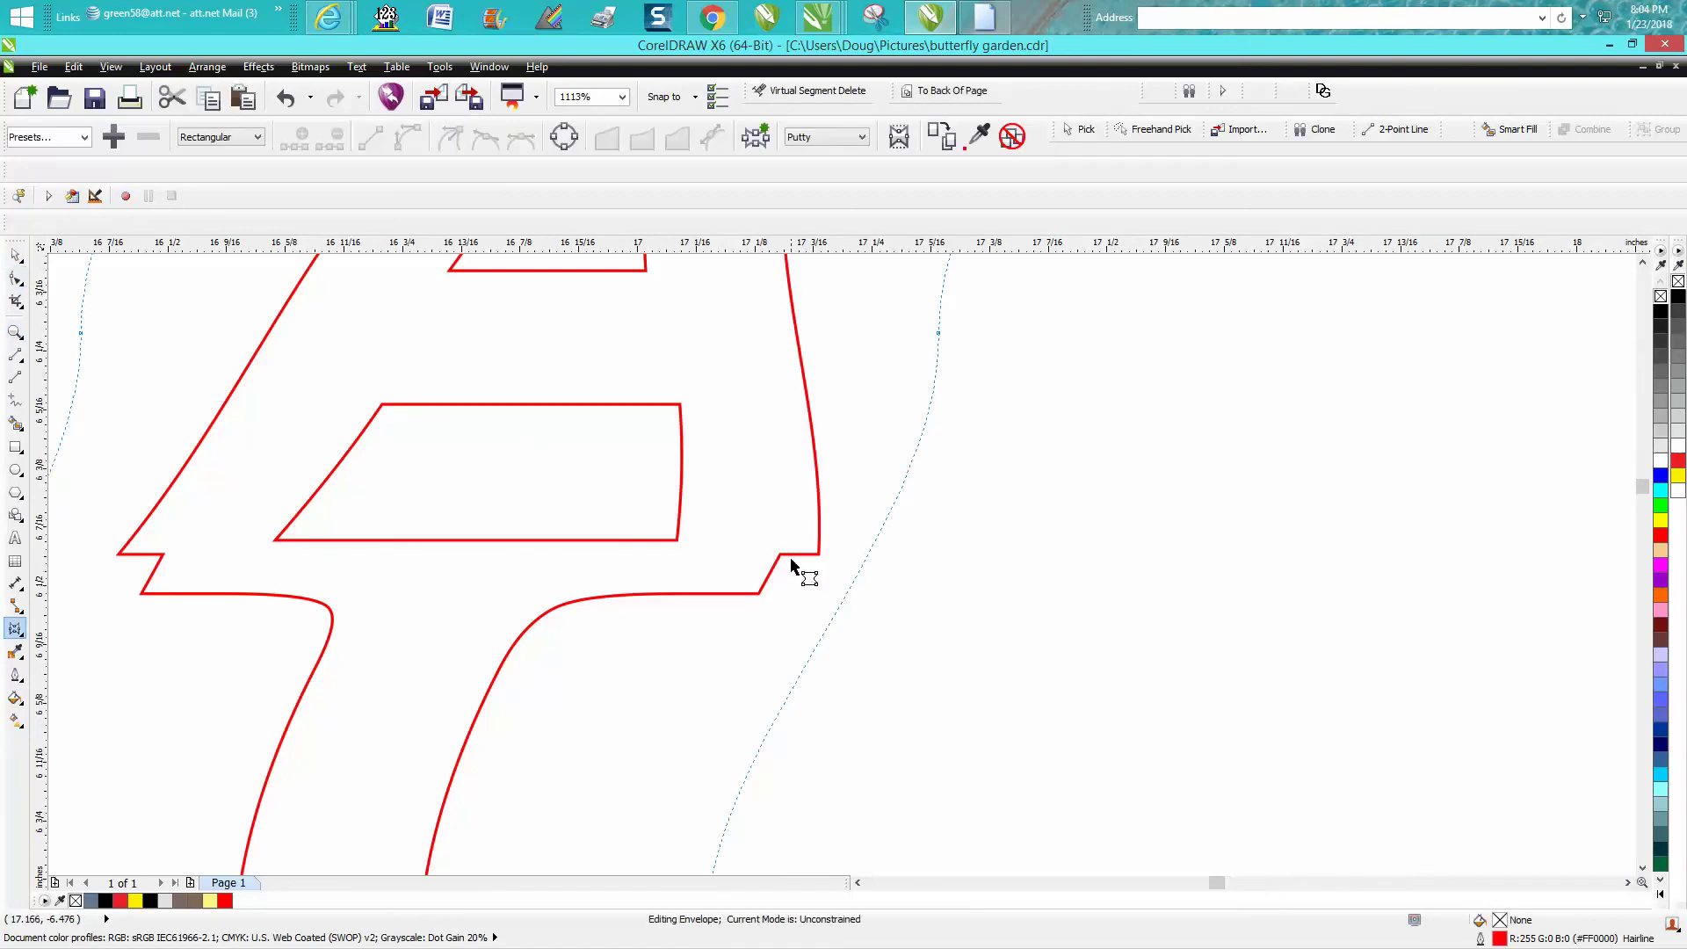
left_click_drag(807, 574, 817, 557)
scroll(834, 552, "down", 2)
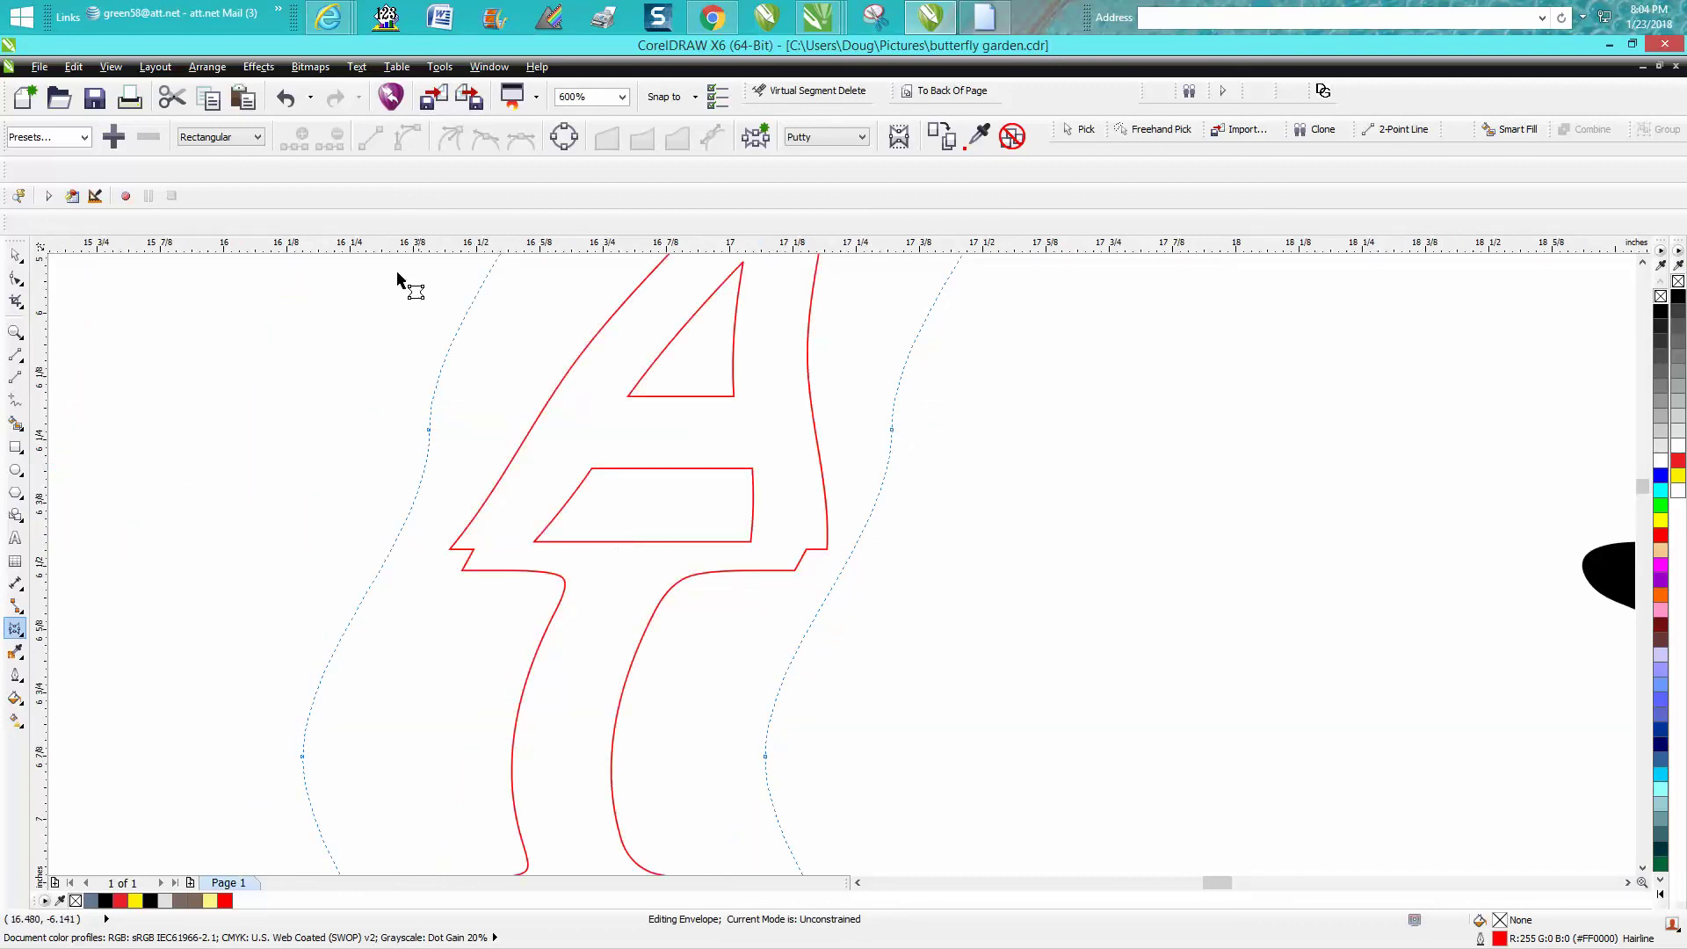
- Break the envelope apart and drag the A's notch nodes onto the crossbar corners
left_click(207, 66)
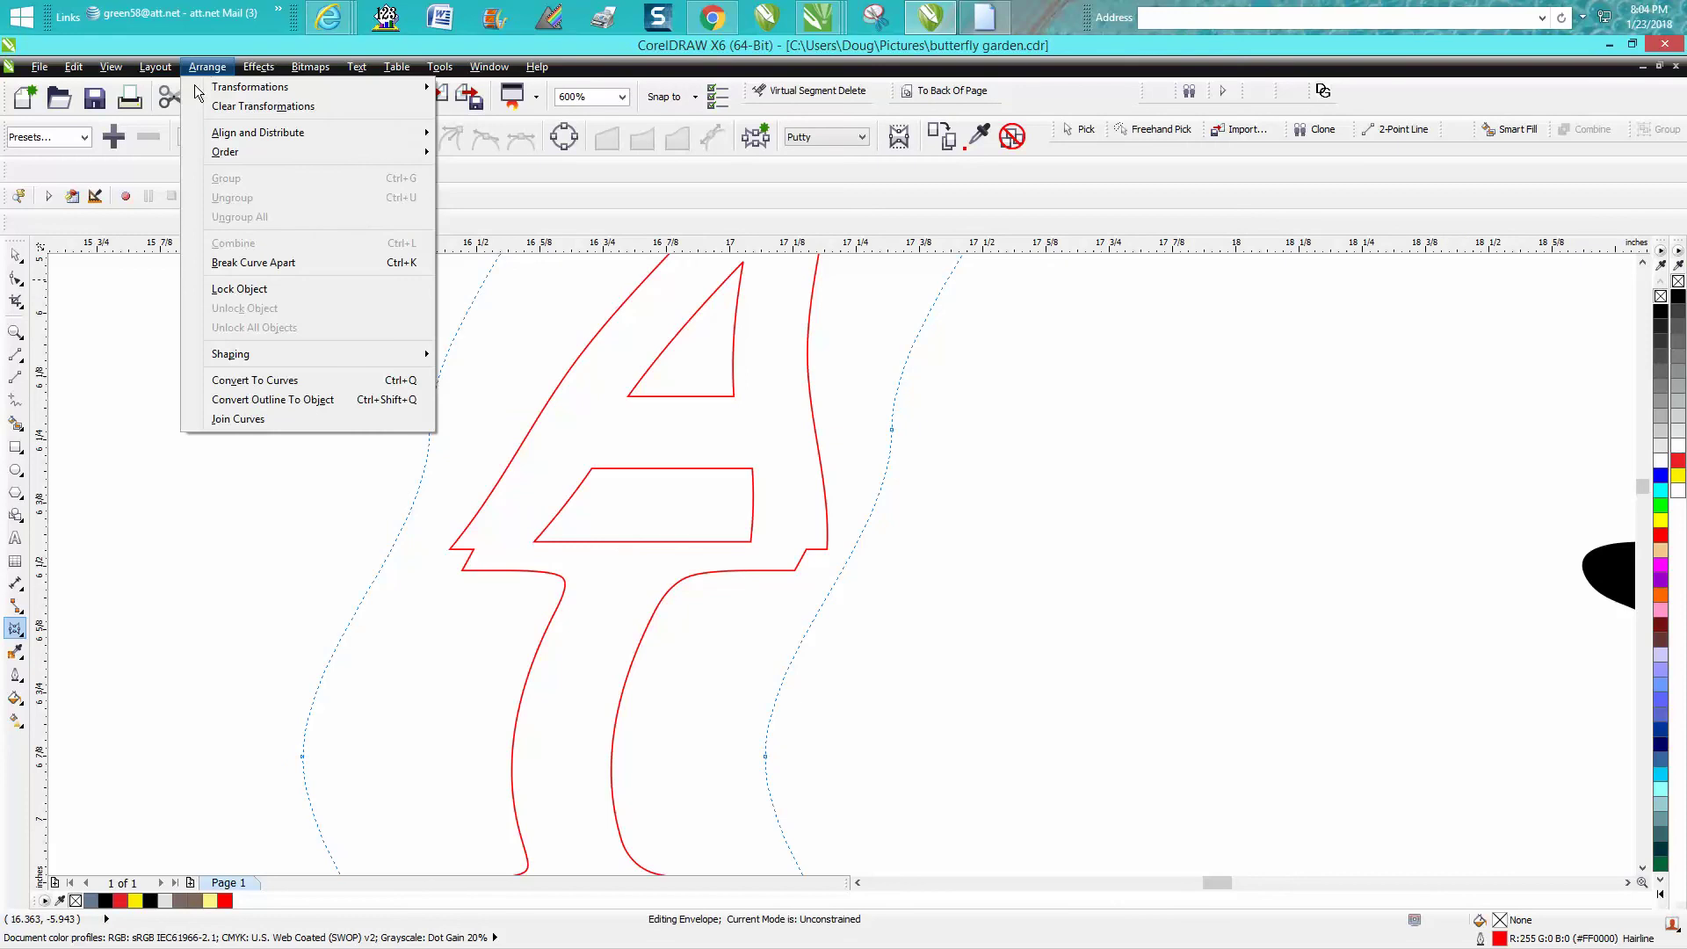
left_click(263, 260)
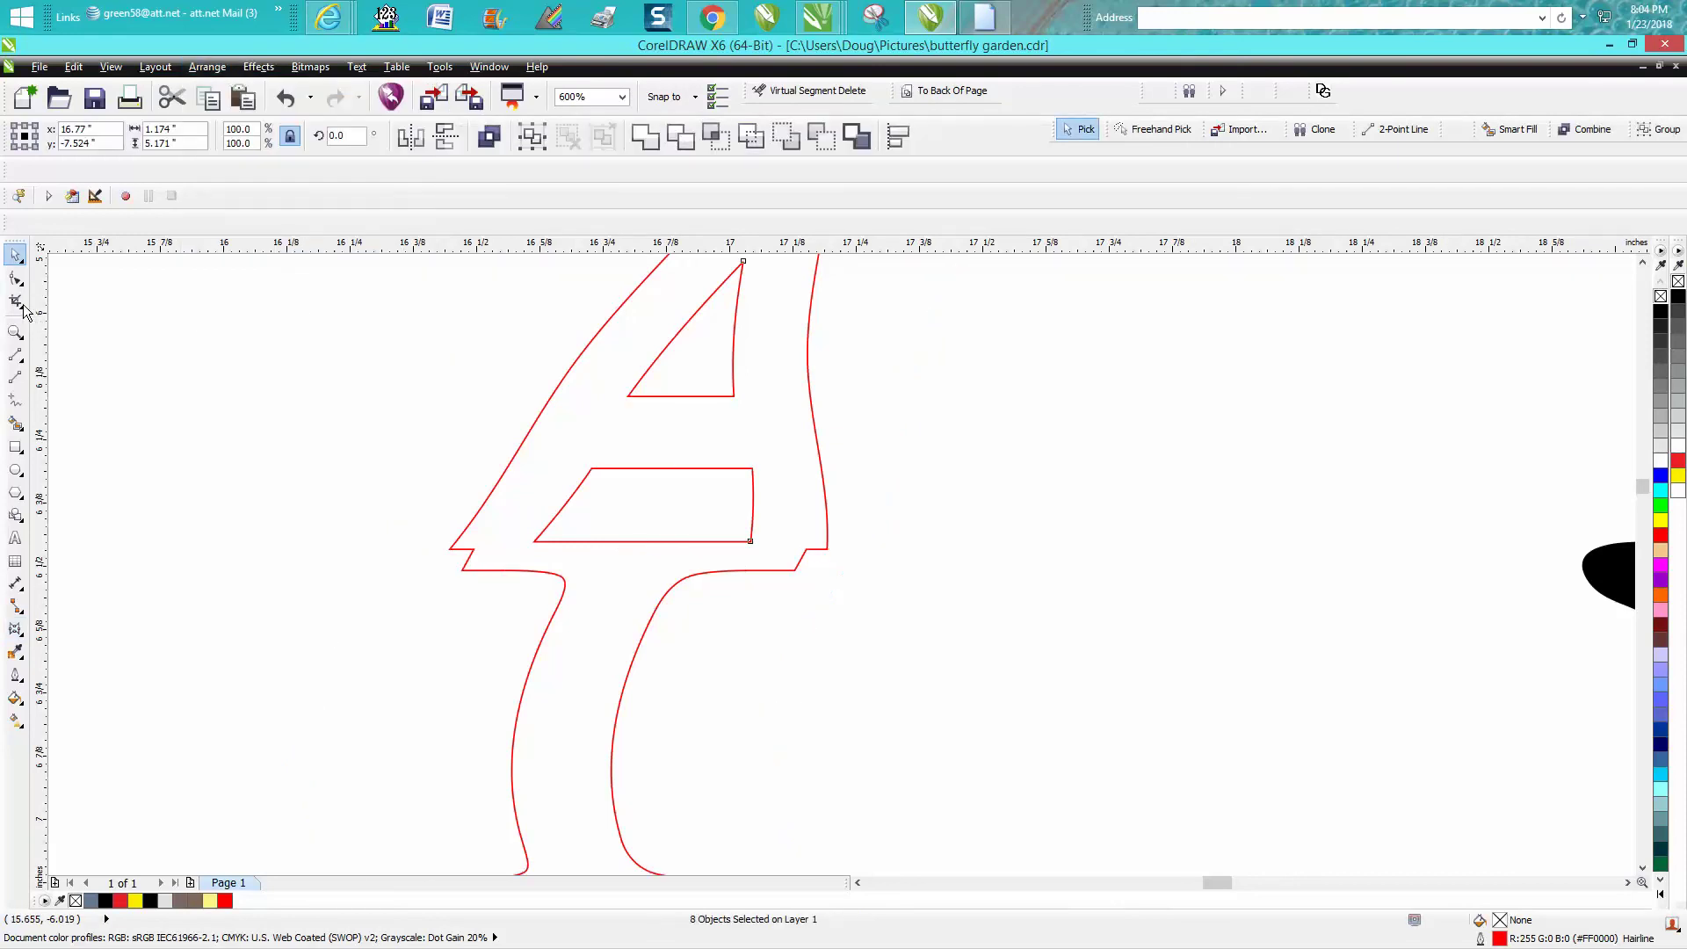
left_click(16, 278)
left_click_drag(805, 551, 826, 569)
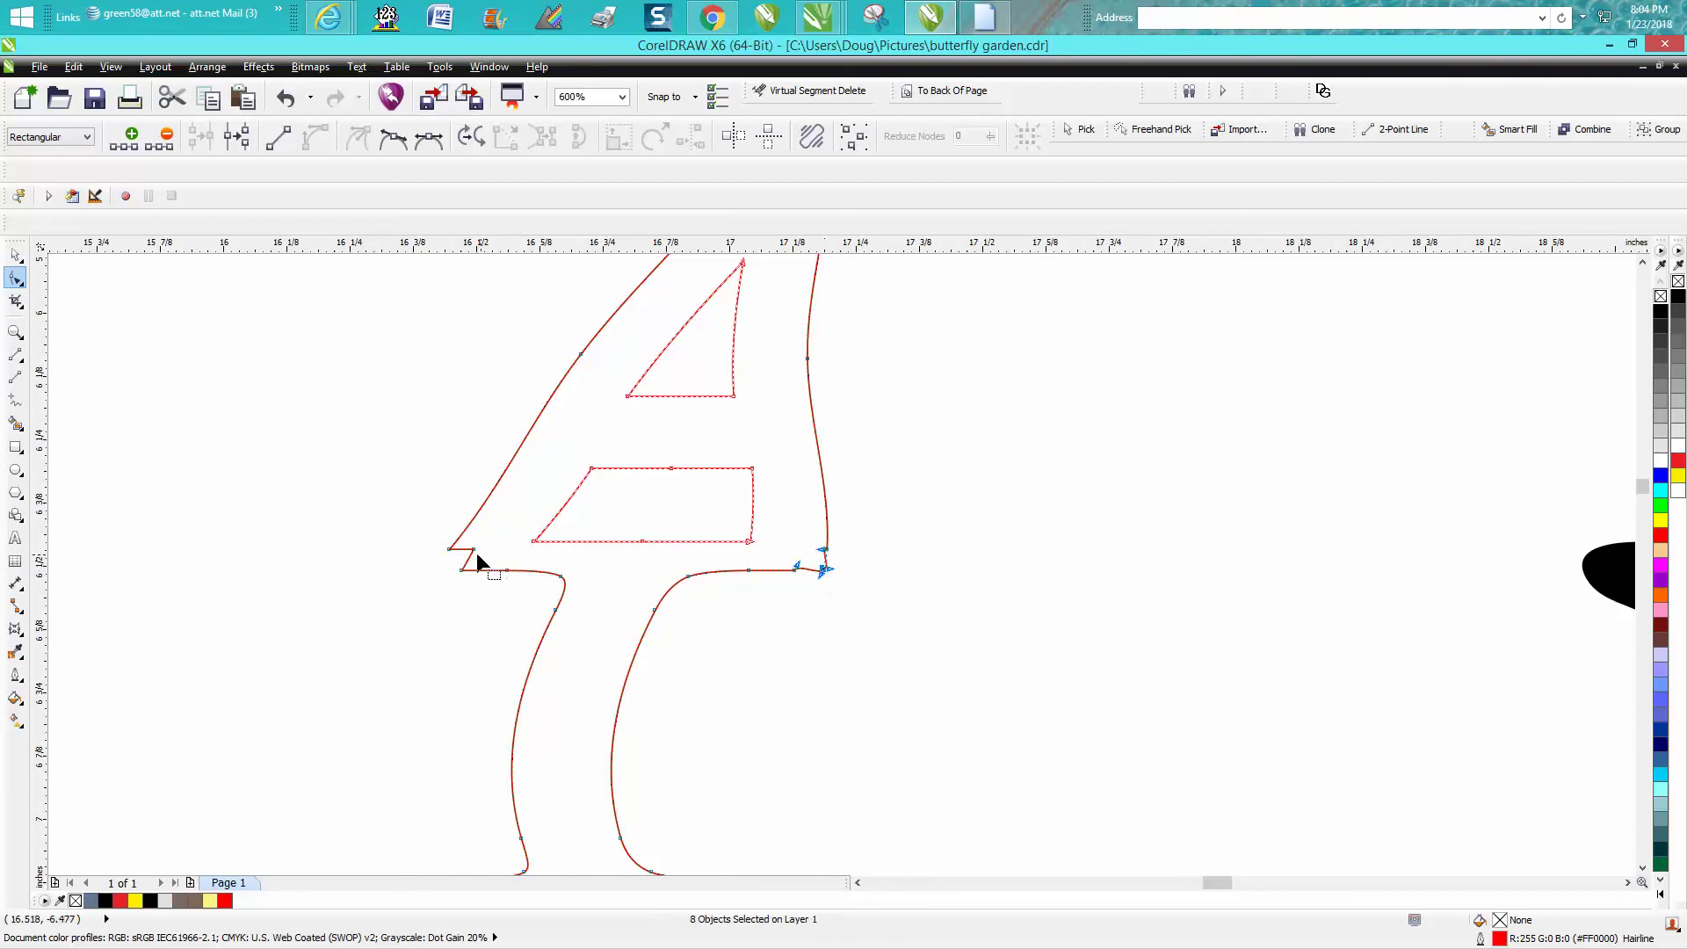
left_click_drag(471, 560, 440, 570)
- Delete the two leftover notch nodes and straighten the right corner segment into a line
left_click(451, 549)
key("Delete")
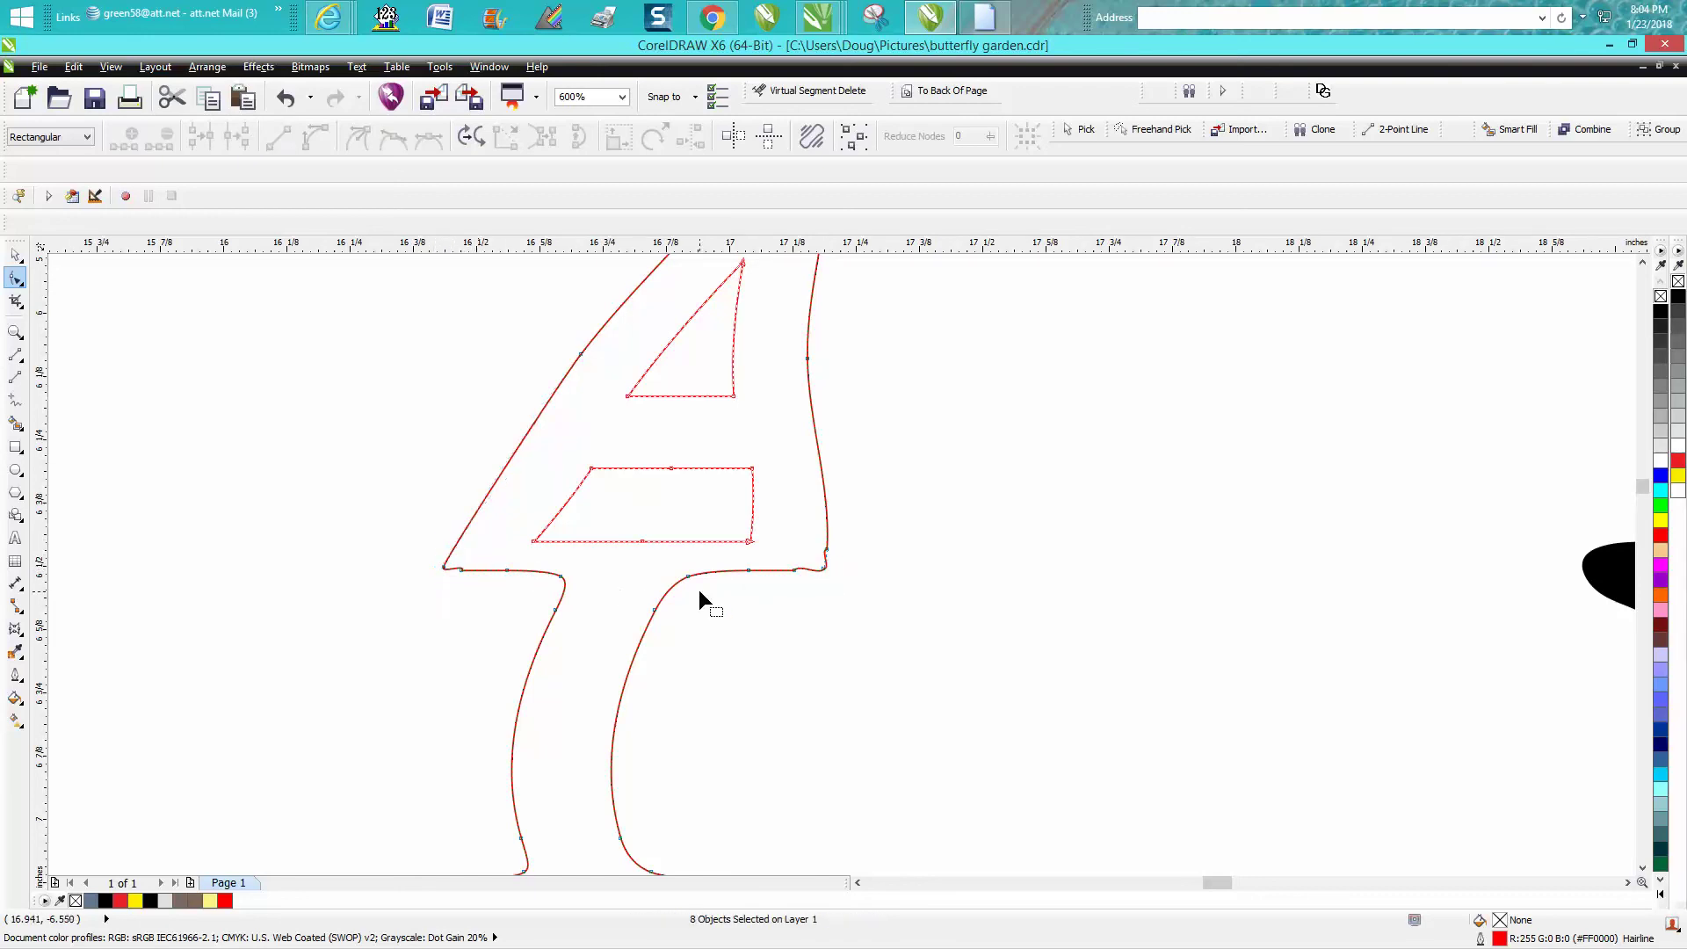
left_click_drag(456, 583, 456, 584)
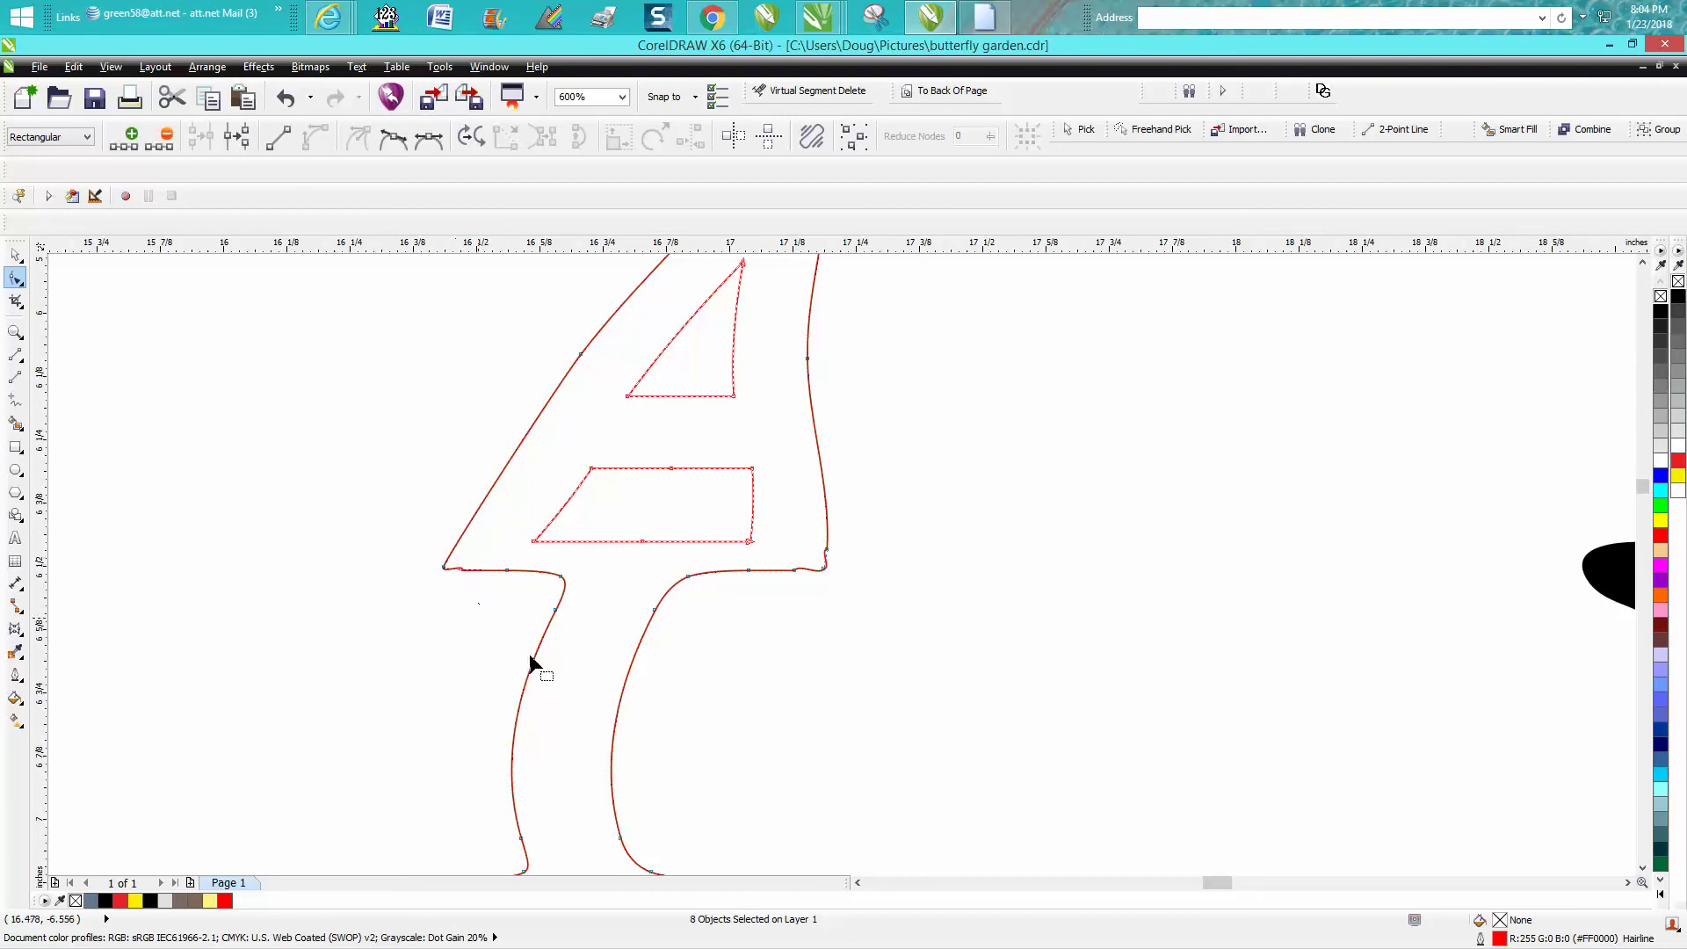
key("Delete")
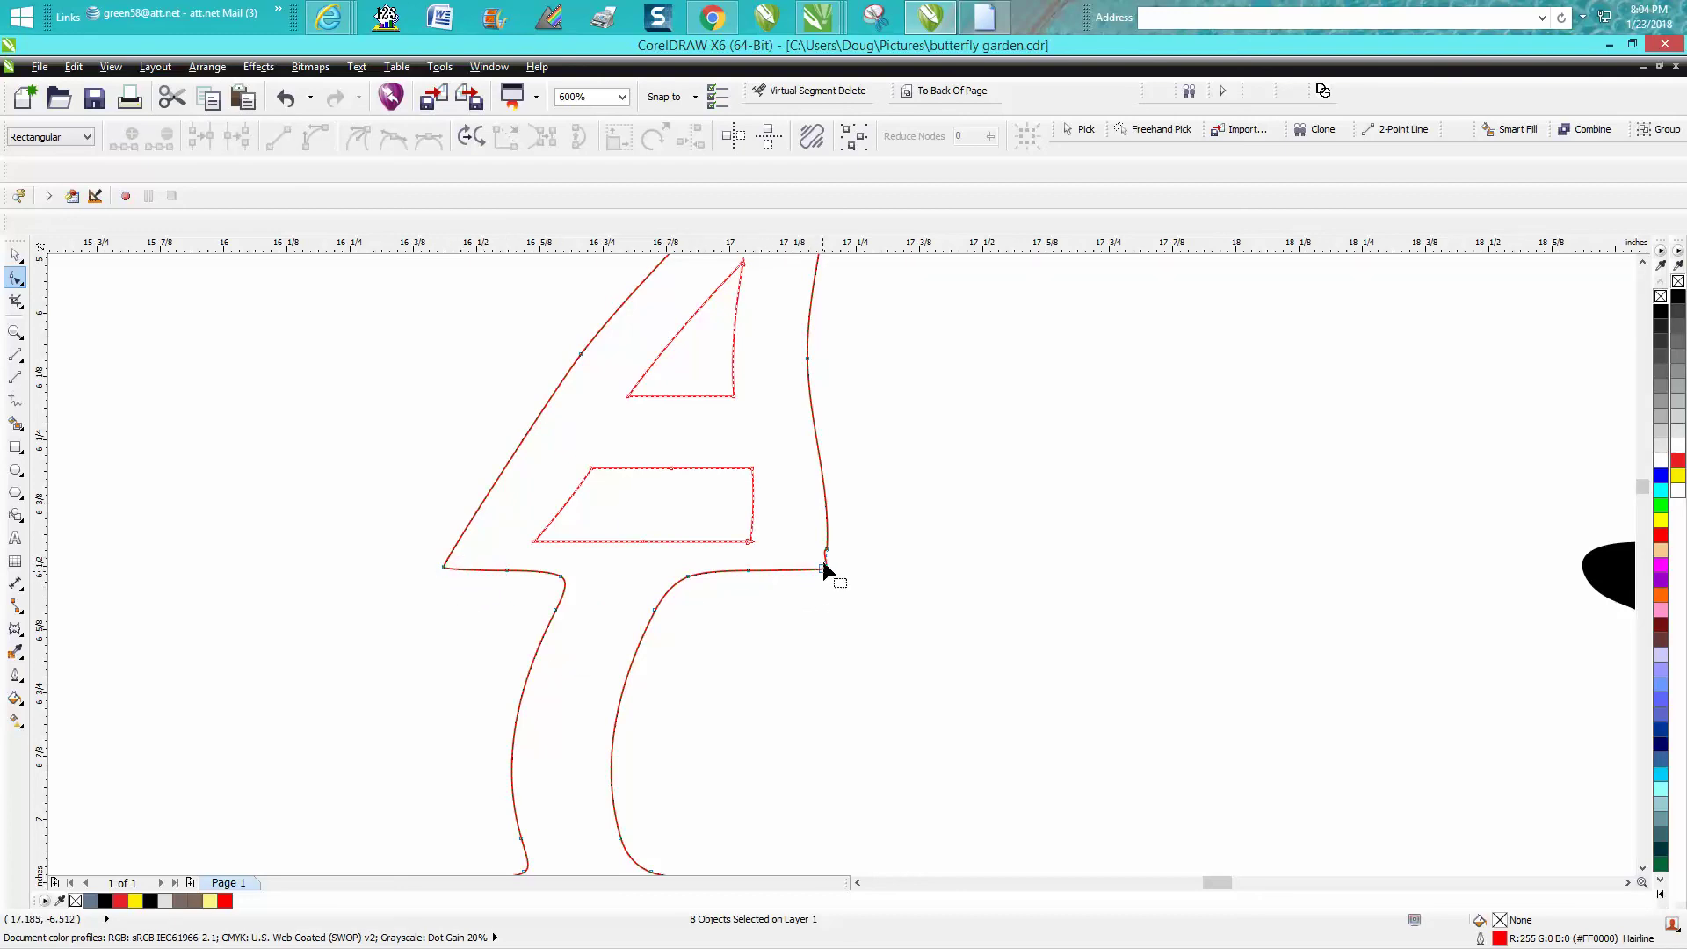
right_click(823, 568)
left_click(870, 625)
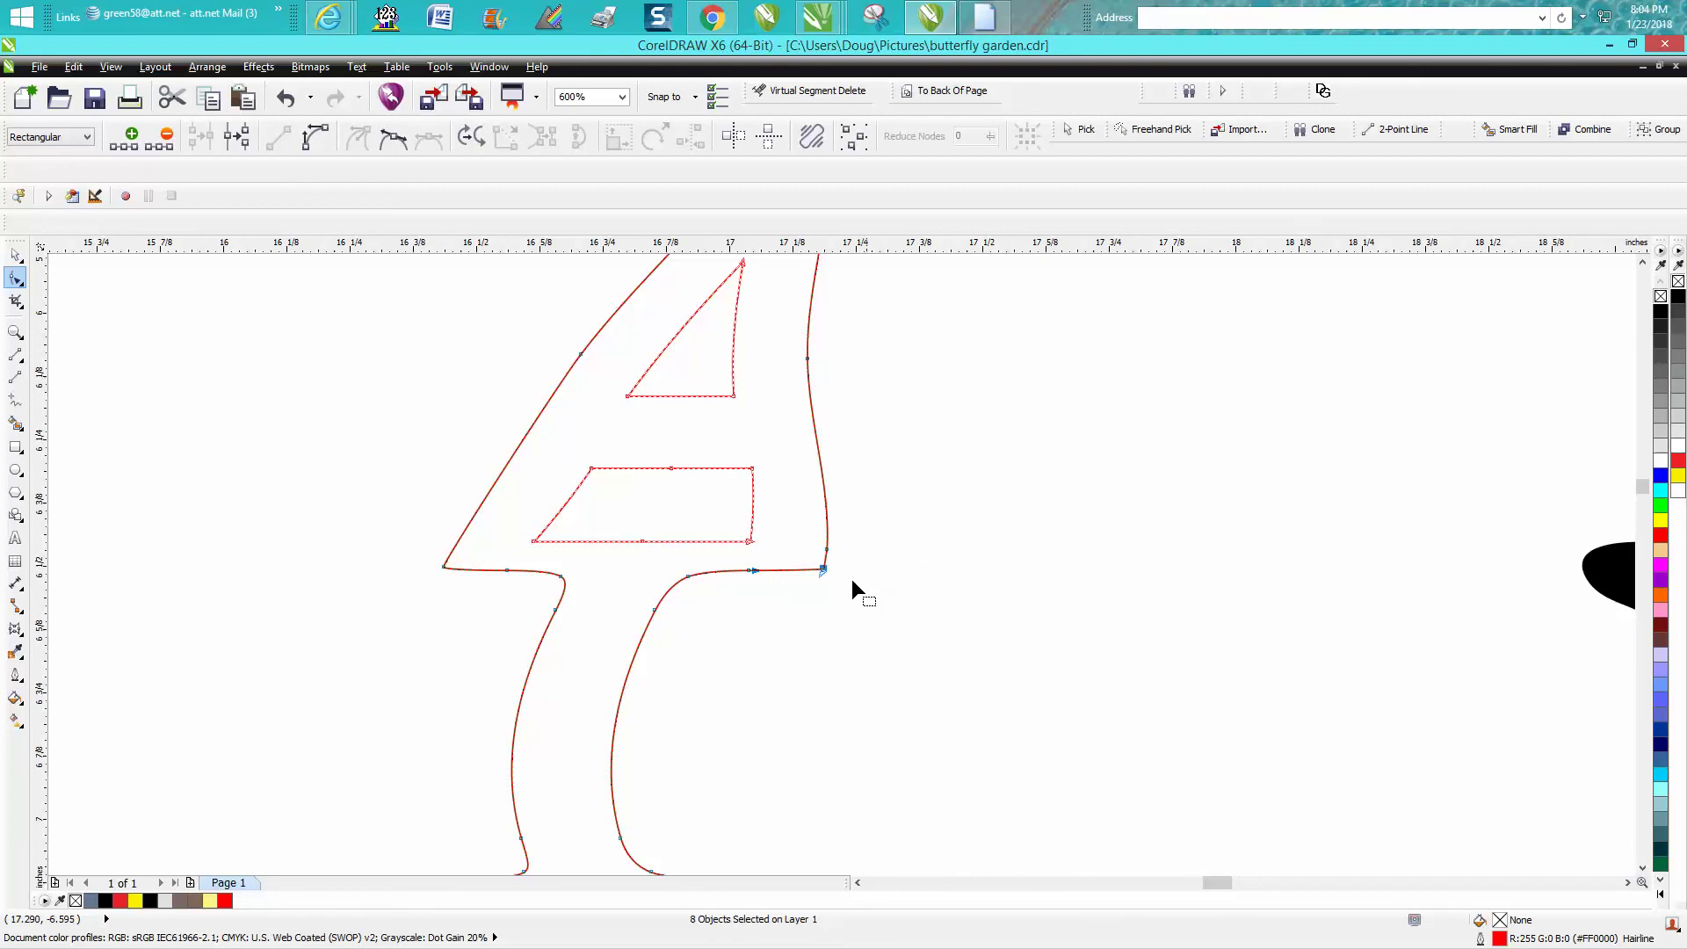
left_click_drag(820, 544, 910, 576)
scroll(905, 573, "down", 2)
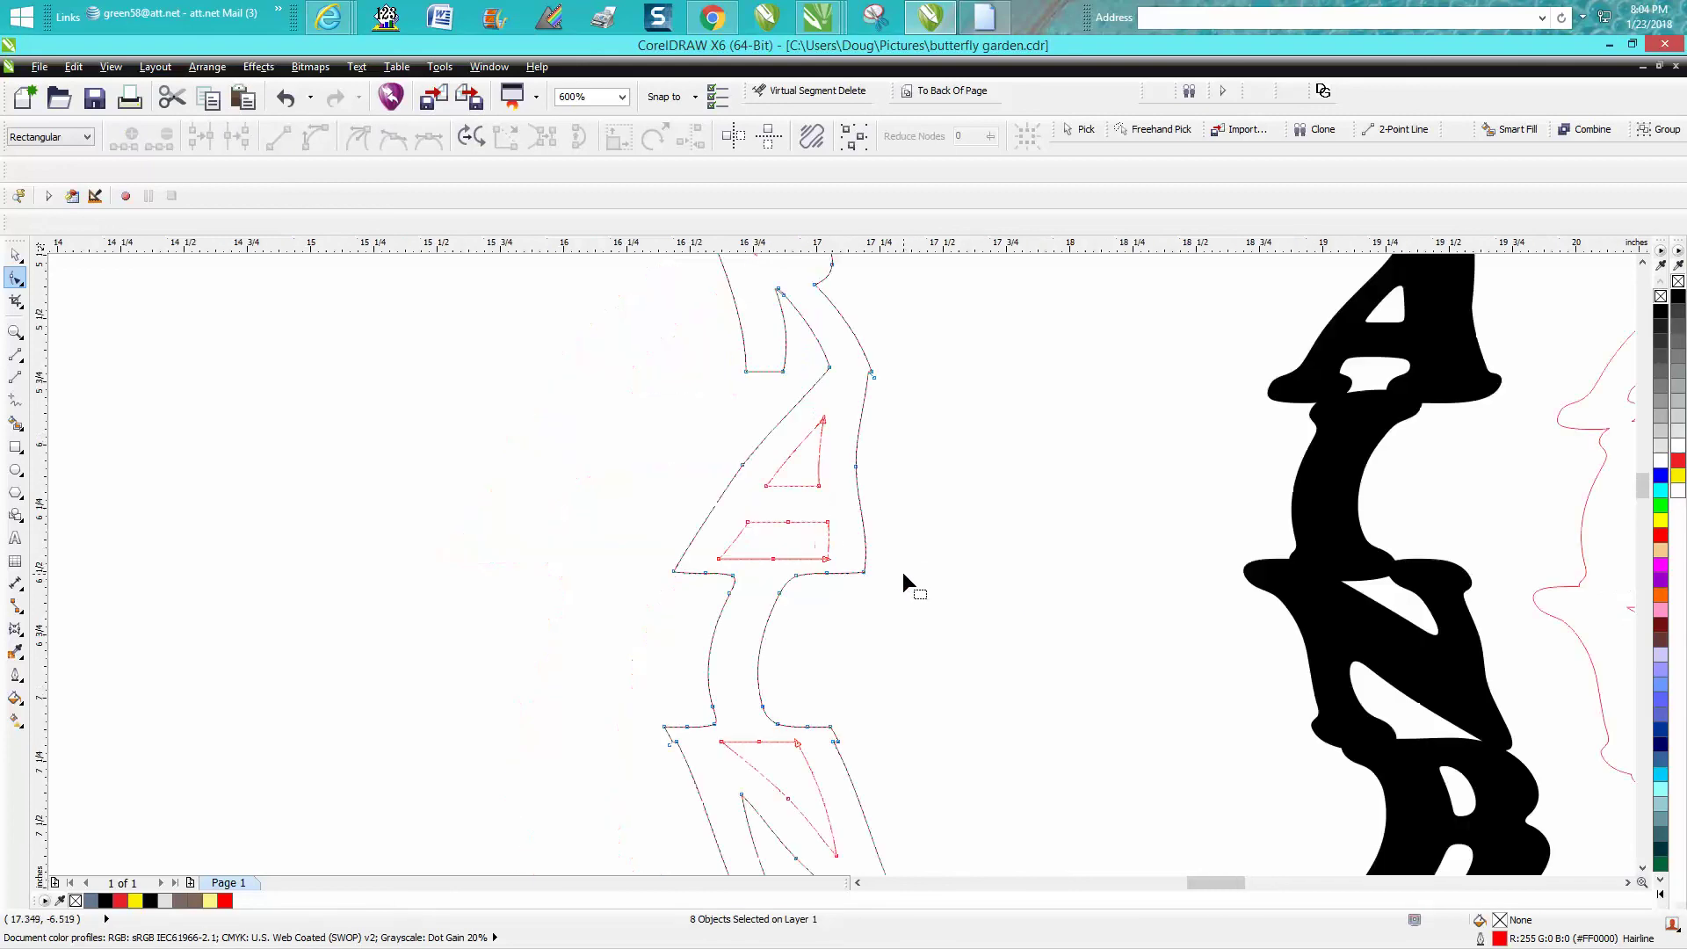
scroll(903, 562, "down", 4)
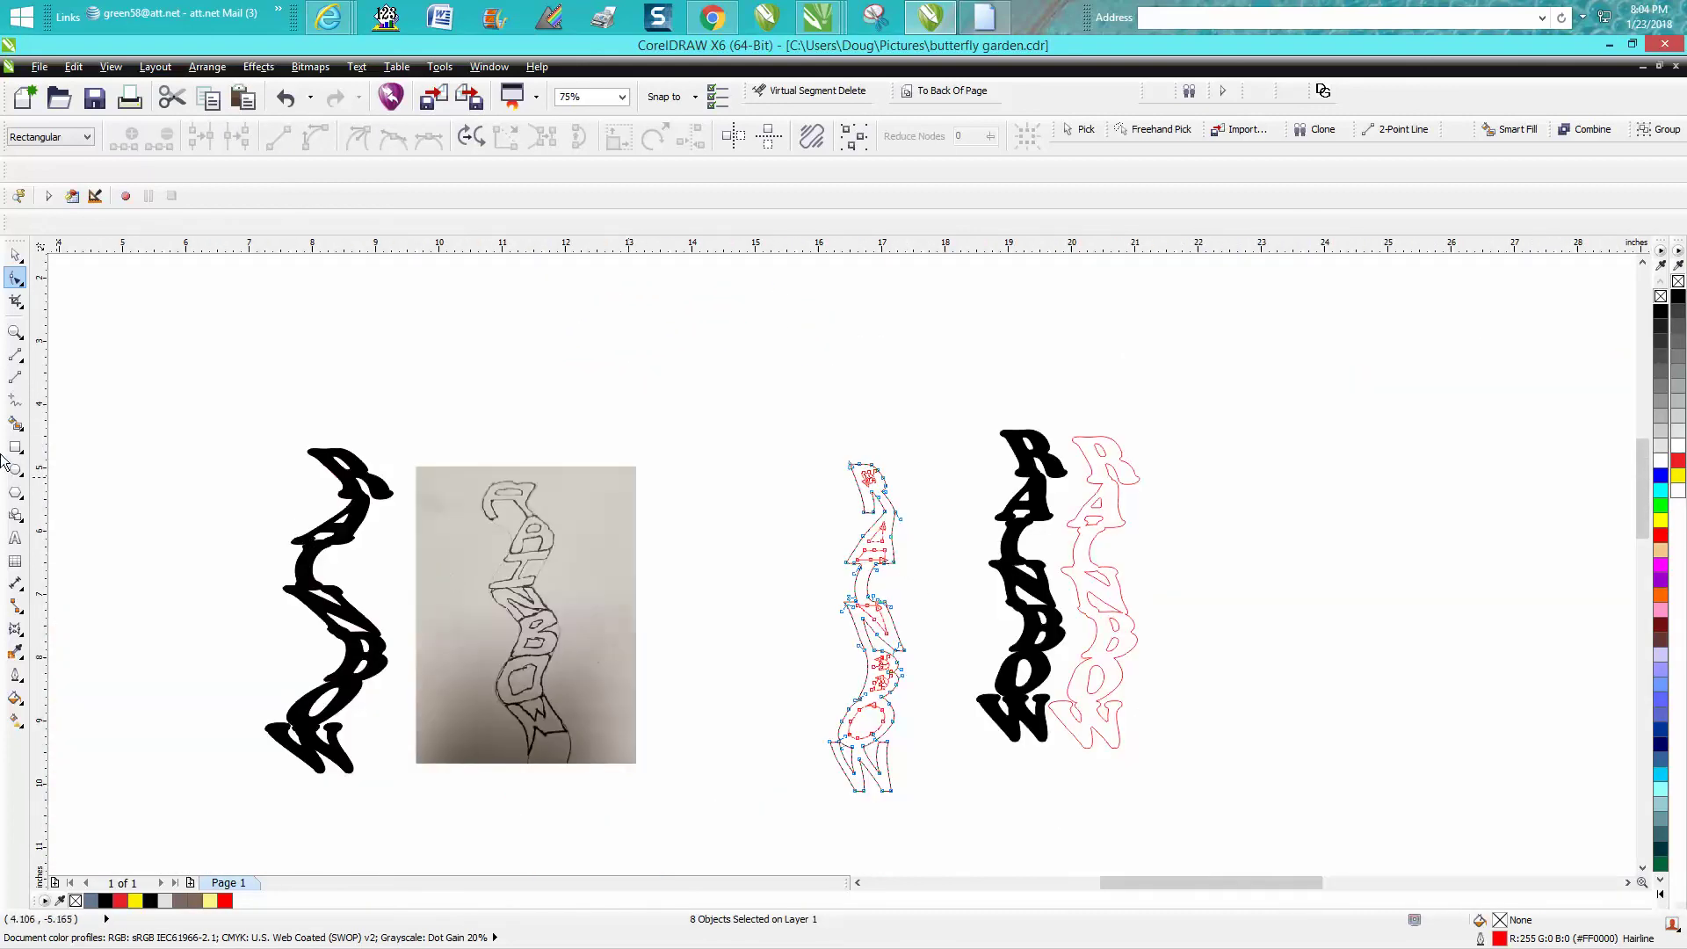
- Smart Fill the red RAINBOW outline solid black, then drag a duplicate of it to the left
left_click(14, 427)
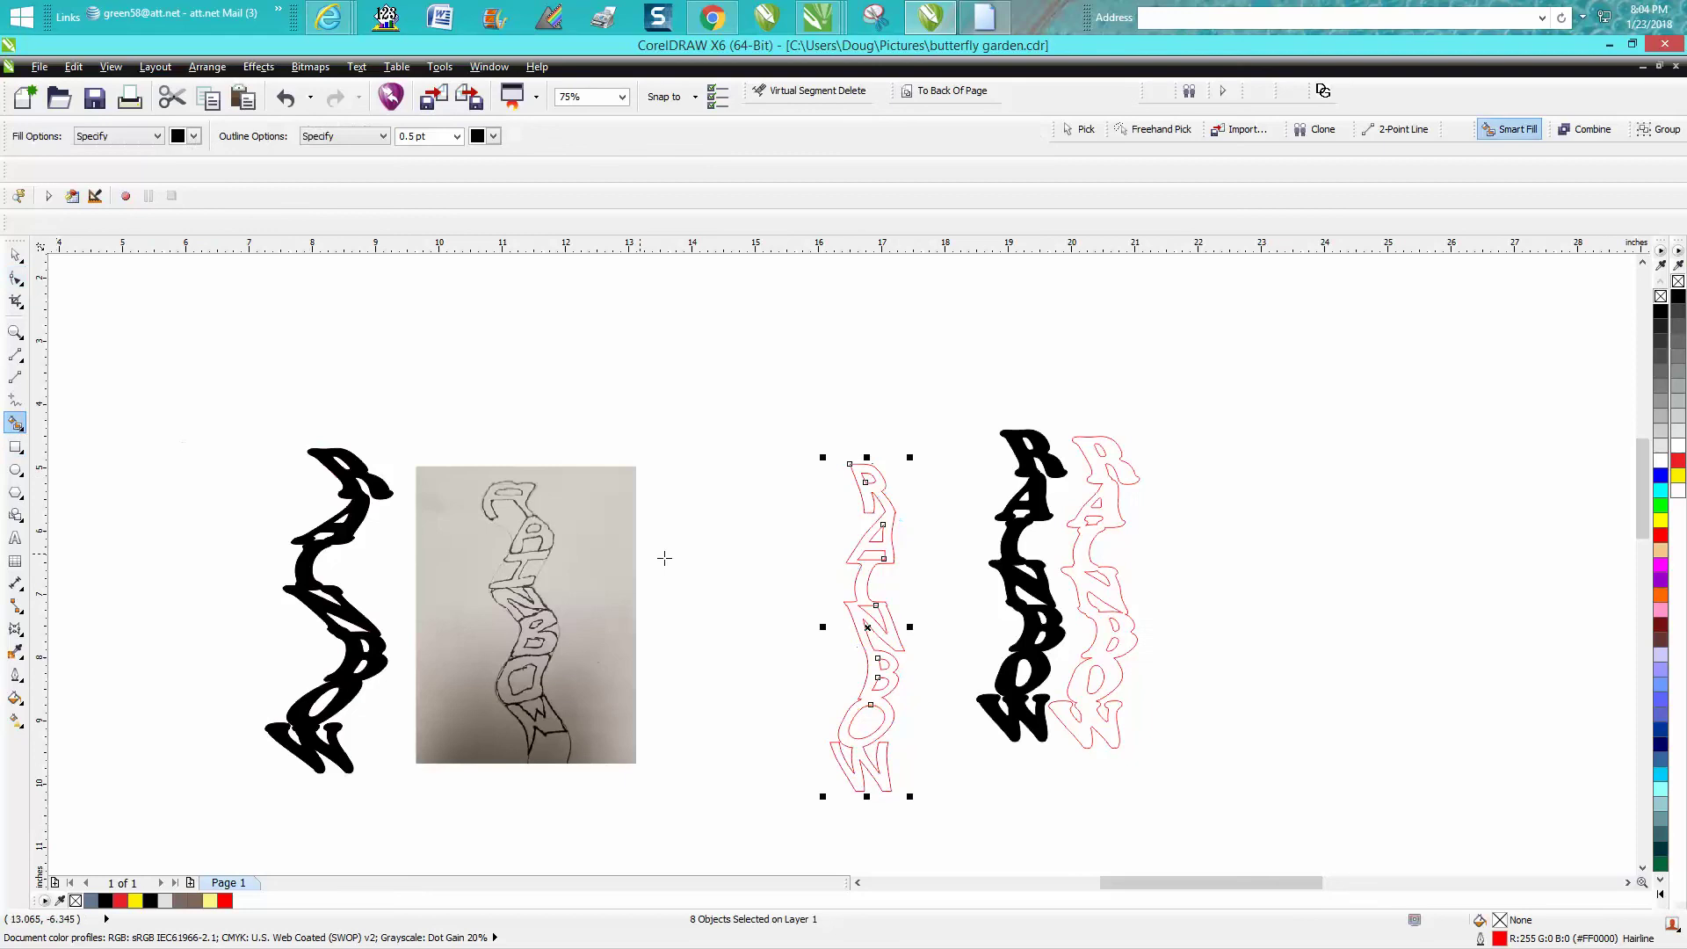
left_click(852, 572)
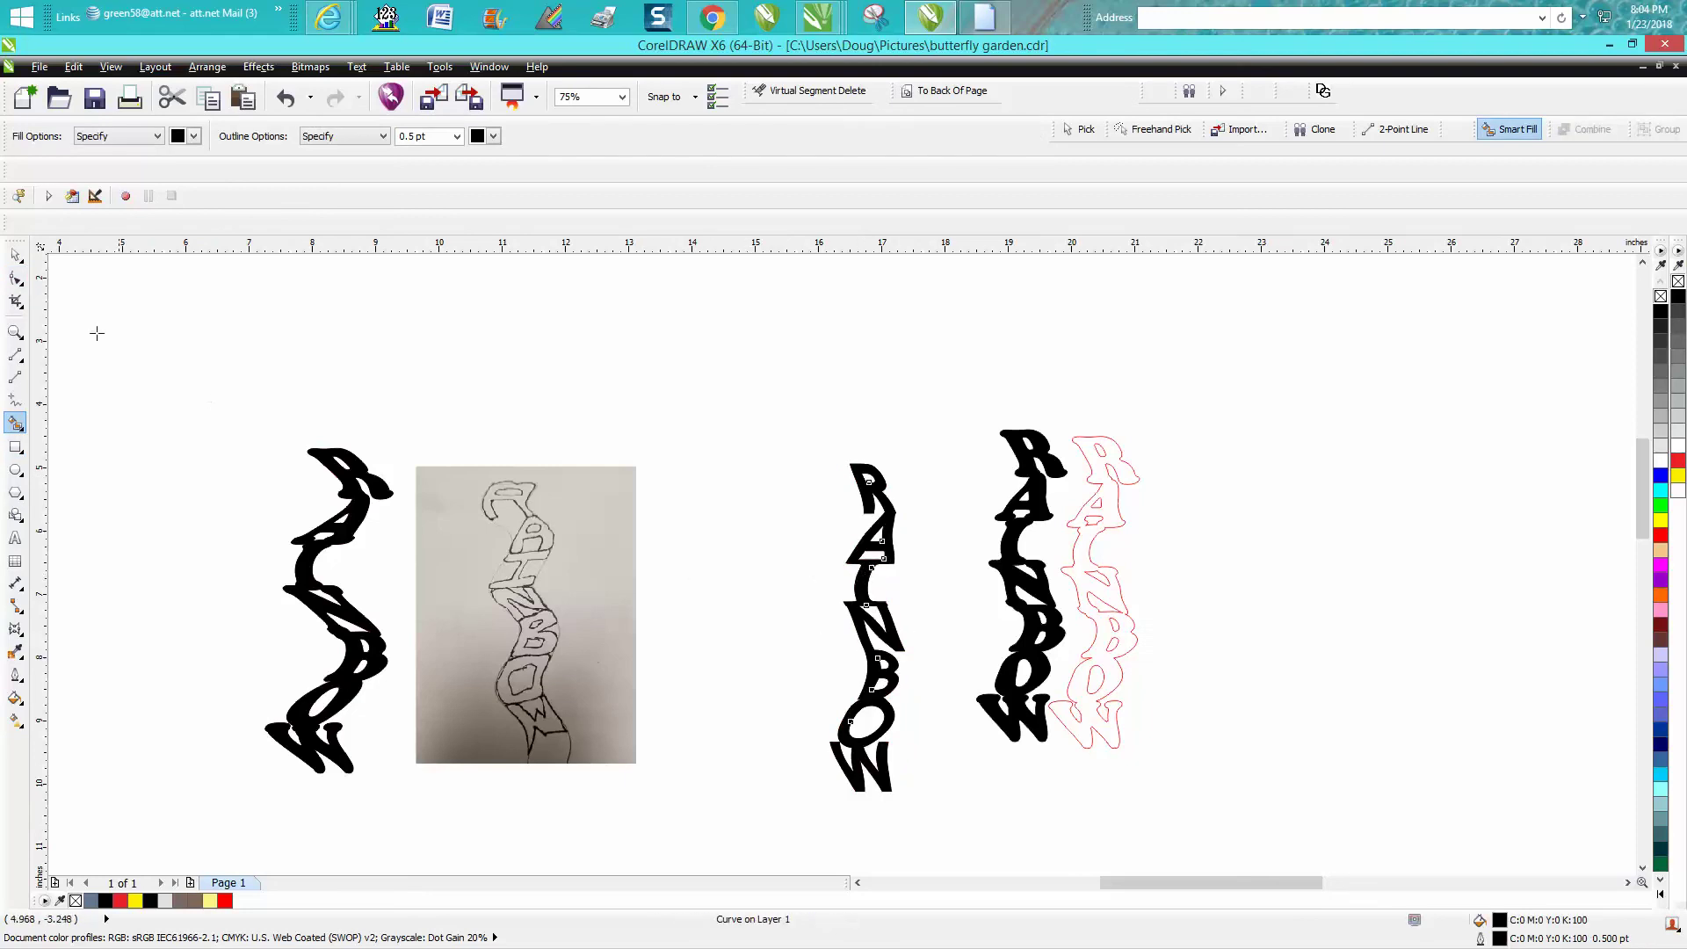
left_click(15, 255)
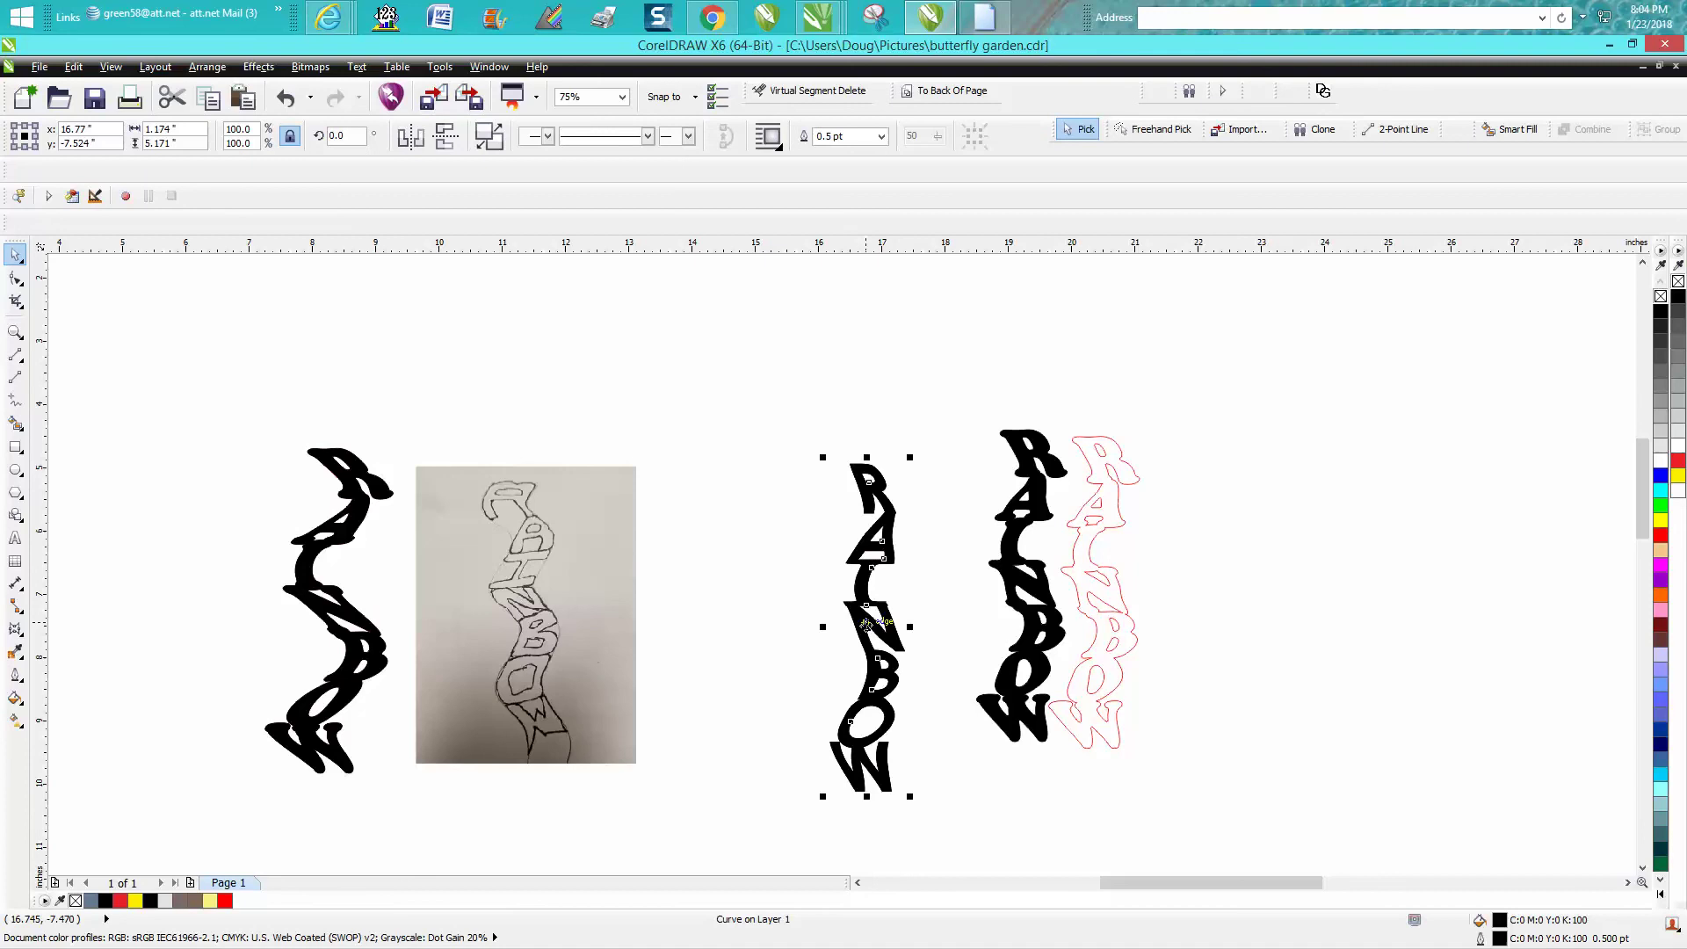
left_click_drag(865, 623, 719, 613)
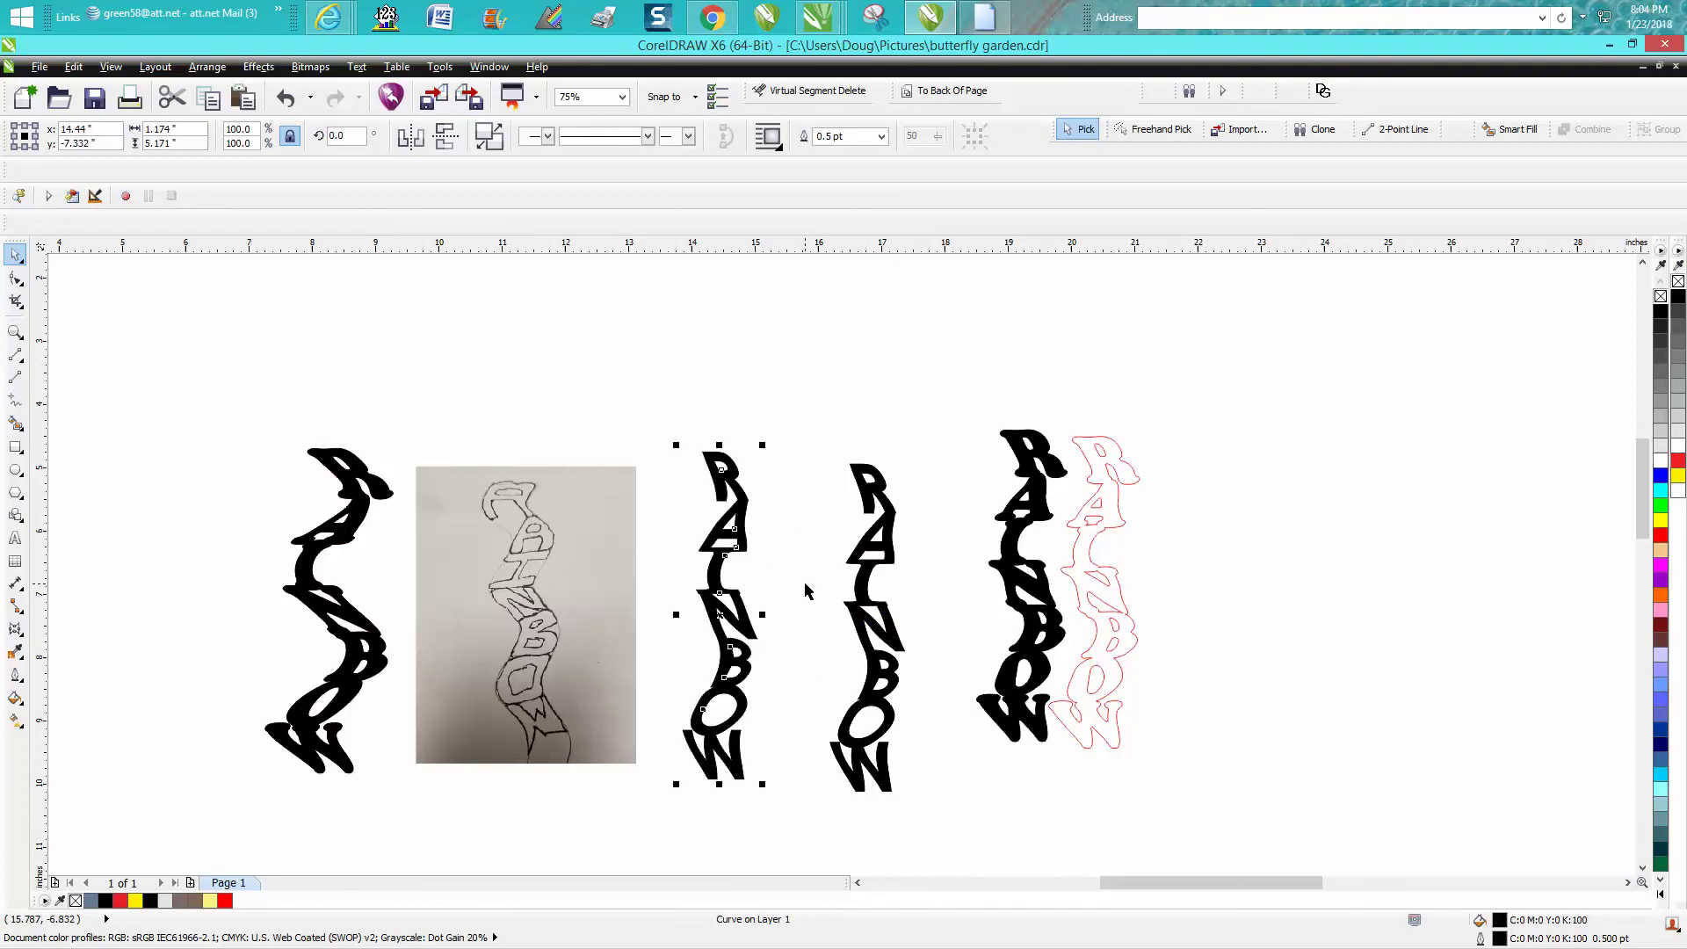